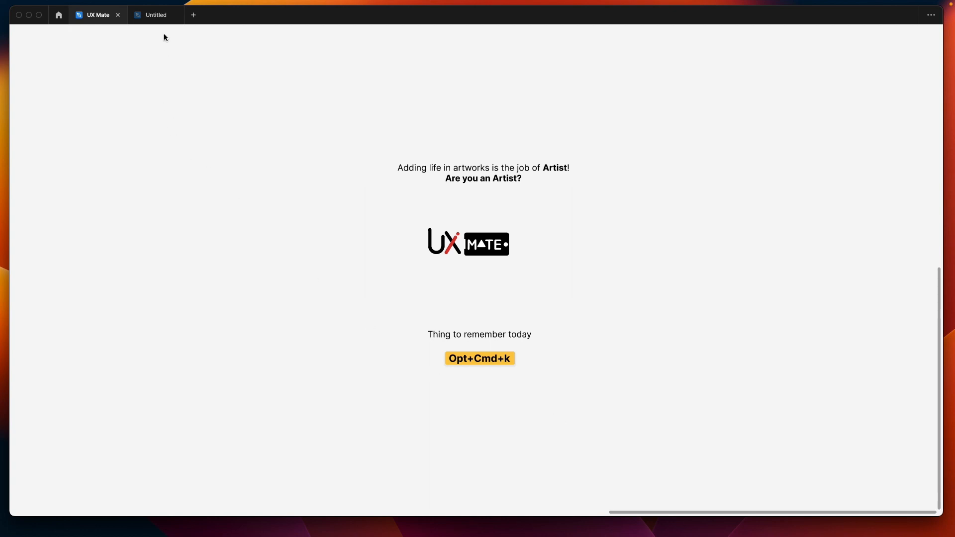
Step: In the Untitled file's Animation frame, draw a circle about 163 px wide and place an overlapping copy beside it
{"action": "left_click", "coordinate": [157, 14]}
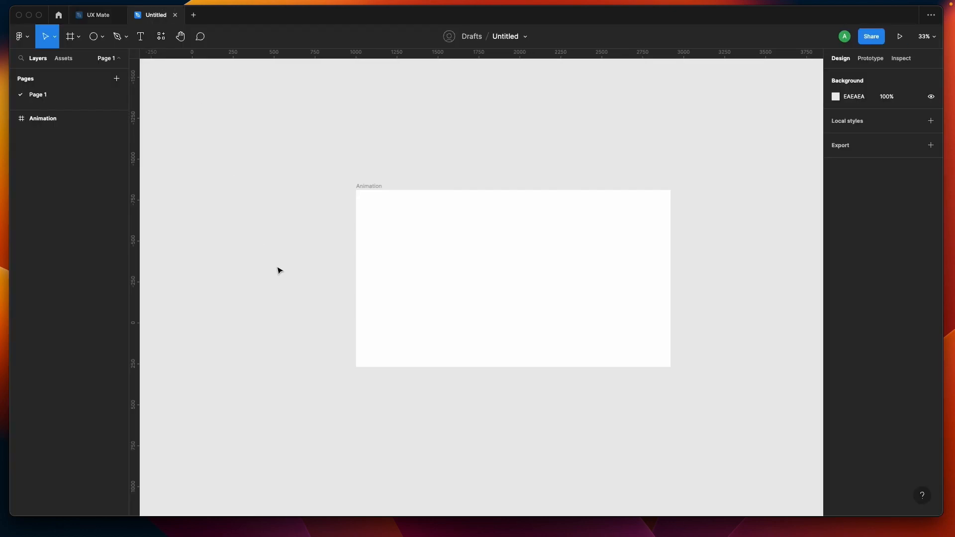
{"action": "scroll", "coordinate": [279, 271], "scroll_direction": "down", "scroll_amount": 1}
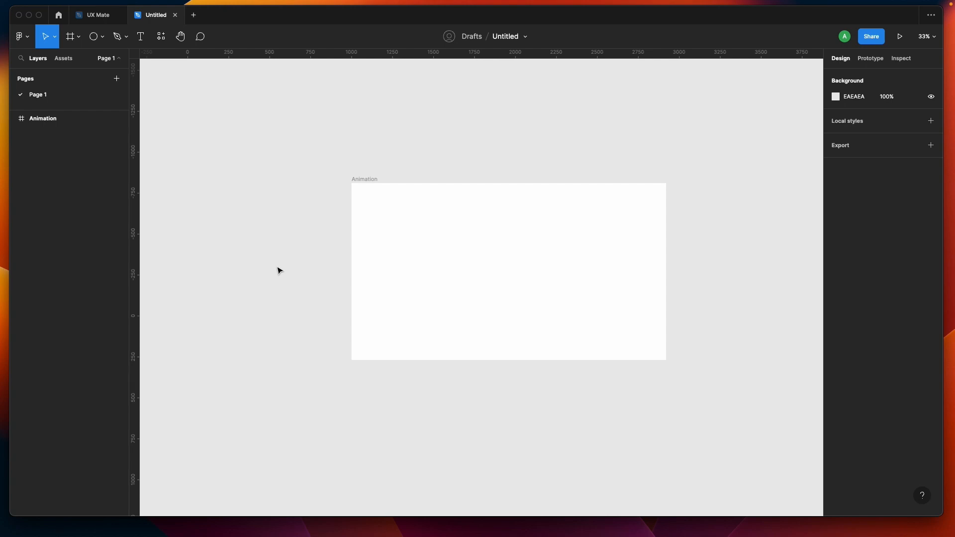
{"action": "key", "text": "shift+1"}
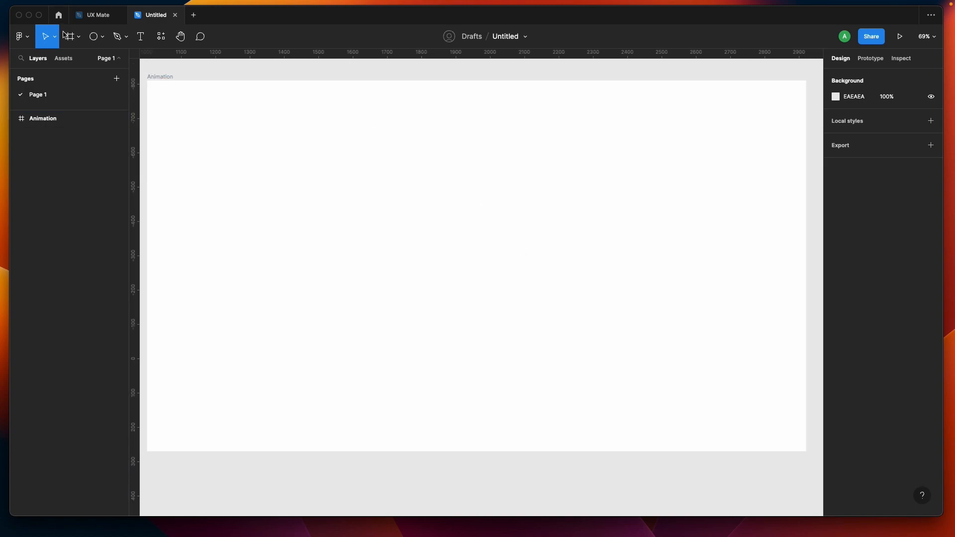
{"action": "left_click", "coordinate": [95, 36]}
{"action": "mouse_move", "coordinate": [376, 187]}
{"action": "left_mouse_down"}
{"action": "mouse_move", "coordinate": [433, 244]}
{"action": "mouse_move", "coordinate": [446, 225]}
{"action": "mouse_move", "coordinate": [432, 220]}
{"action": "left_mouse_up"}
Step: Combine the two overlapping circles into a single leaf shape with the Intersect operation
{"action": "left_click", "coordinate": [387, 211], "text": "shift"}
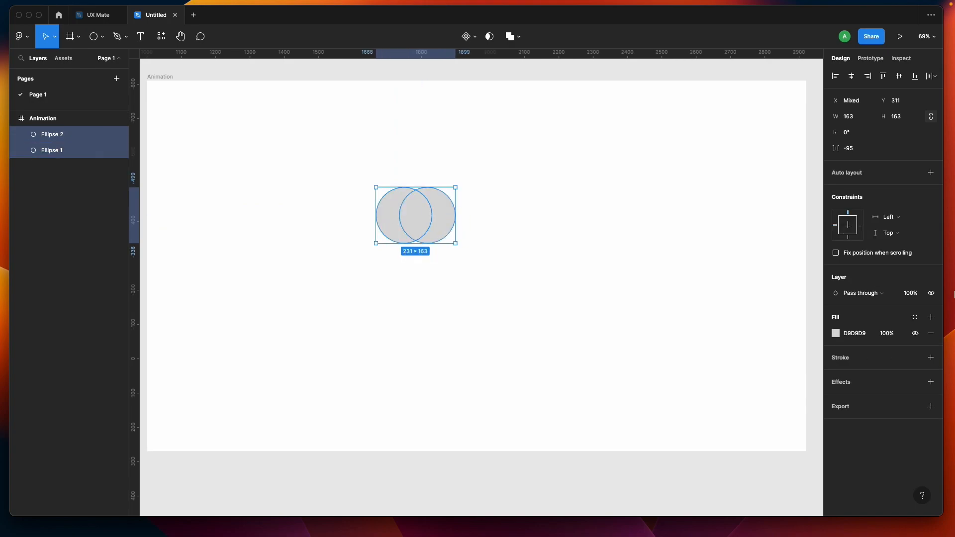
{"action": "left_click", "coordinate": [514, 37]}
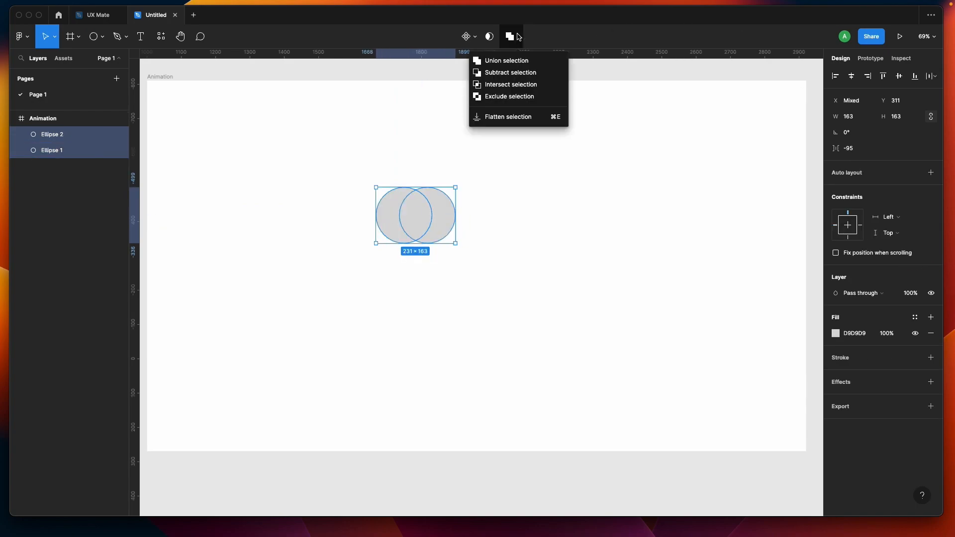
{"action": "left_click", "coordinate": [513, 90]}
{"action": "left_click", "coordinate": [392, 192]}
{"action": "left_click", "coordinate": [415, 216]}
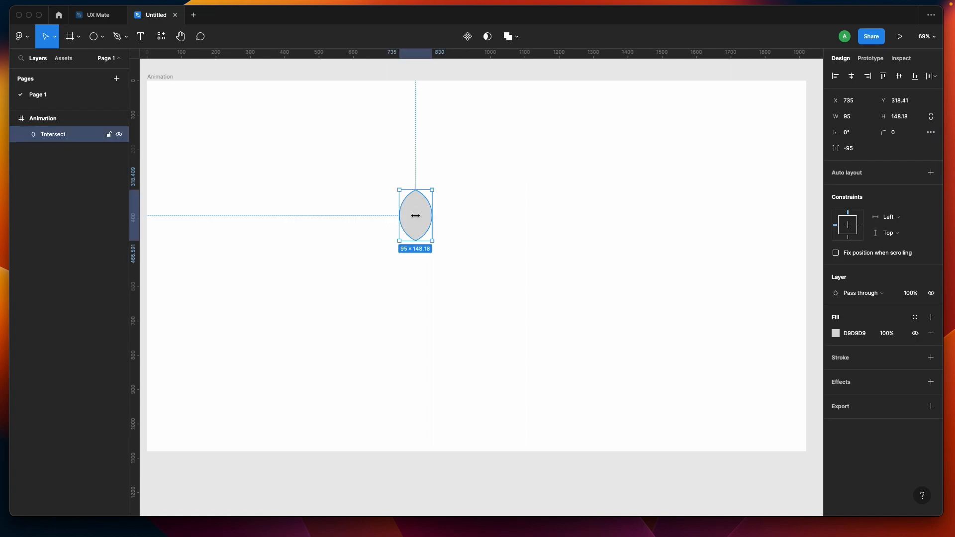
Step: Change the leaf shape's fill colour to green 3C8C44
{"action": "left_click", "coordinate": [835, 333]}
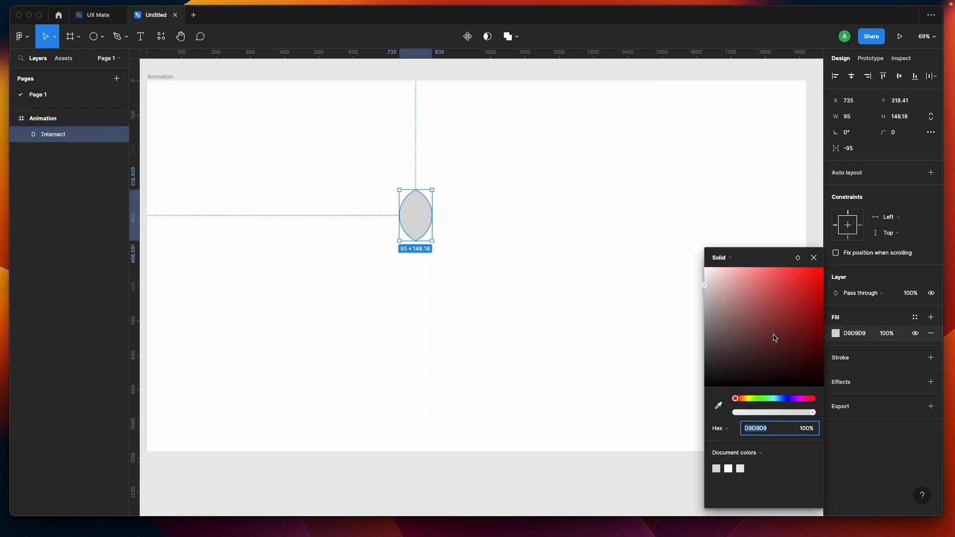
{"action": "left_click", "coordinate": [749, 397]}
{"action": "left_click", "coordinate": [762, 399]}
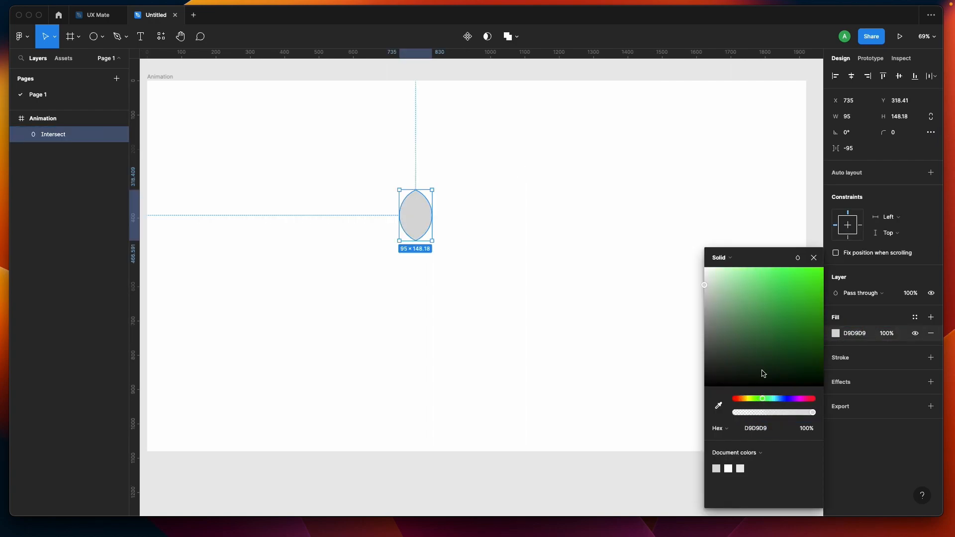
{"action": "left_click", "coordinate": [773, 325]}
{"action": "left_click", "coordinate": [543, 282]}
{"action": "left_click", "coordinate": [427, 201]}
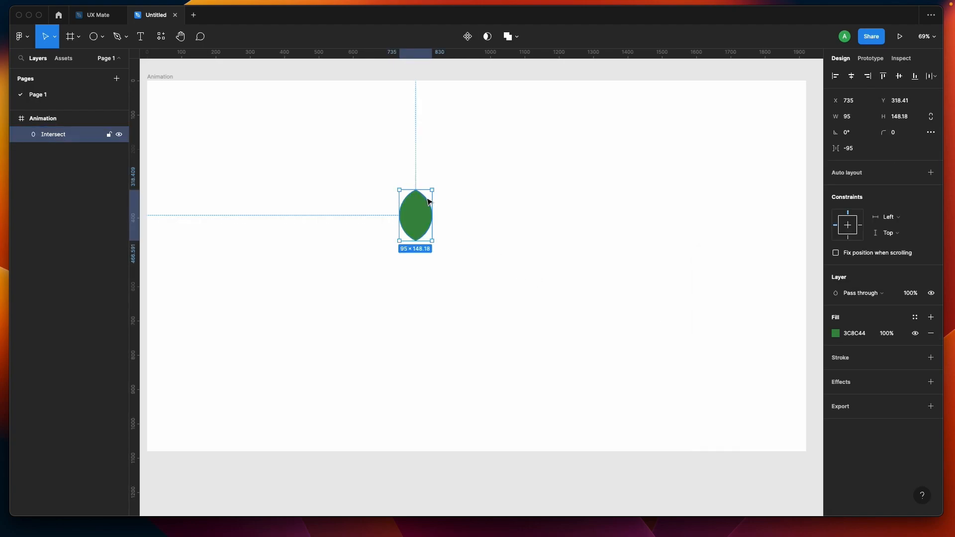
Step: Draw a small grey circle inside the leaf, horizontally centred near its lower tip
{"action": "left_click", "coordinate": [403, 288]}
{"action": "left_click", "coordinate": [94, 40]}
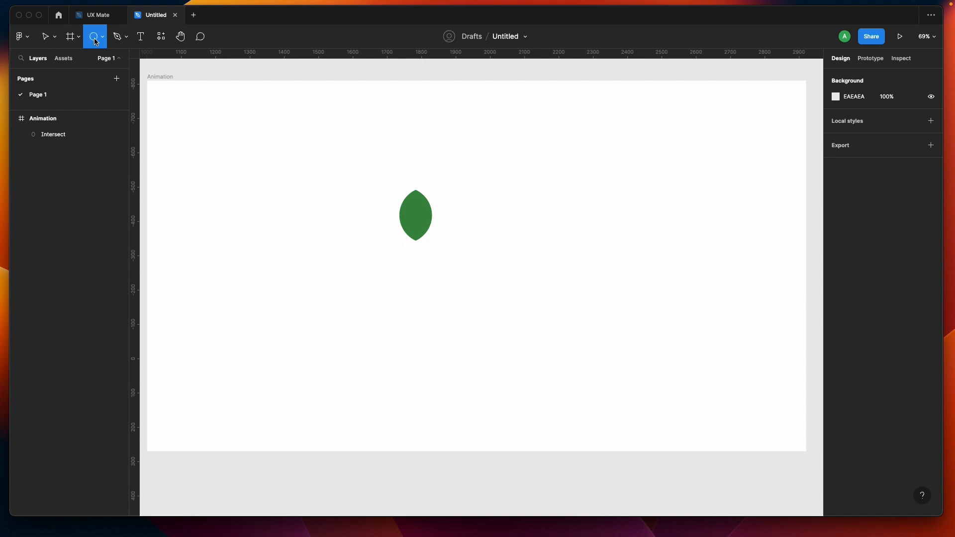
{"action": "mouse_move", "coordinate": [410, 256]}
{"action": "left_mouse_down"}
{"action": "mouse_move", "coordinate": [416, 262]}
{"action": "mouse_move", "coordinate": [413, 223]}
{"action": "mouse_move", "coordinate": [432, 210]}
{"action": "left_mouse_up"}
{"action": "scroll", "coordinate": [418, 259], "scroll_direction": "up", "scroll_amount": 5}
{"action": "left_click", "coordinate": [454, 267]}
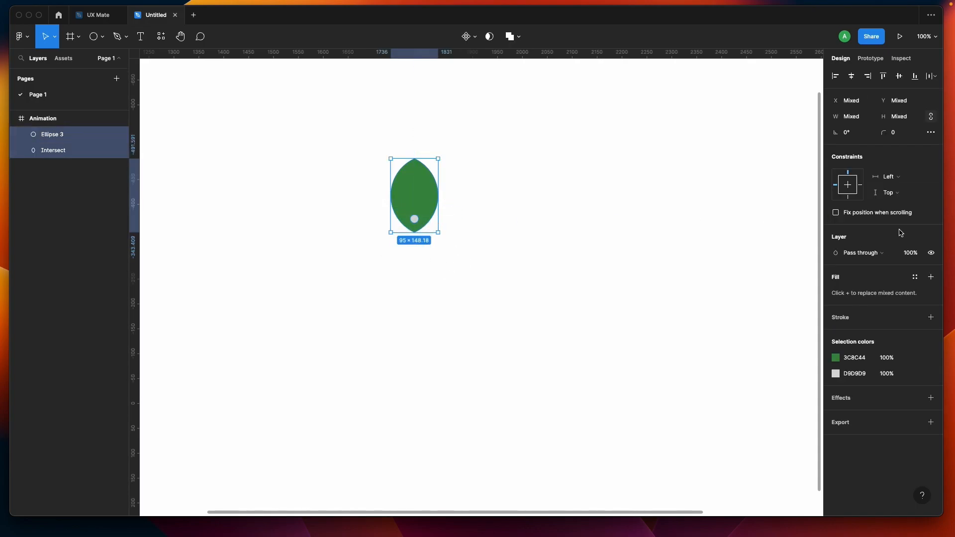
{"action": "left_click", "coordinate": [668, 218]}
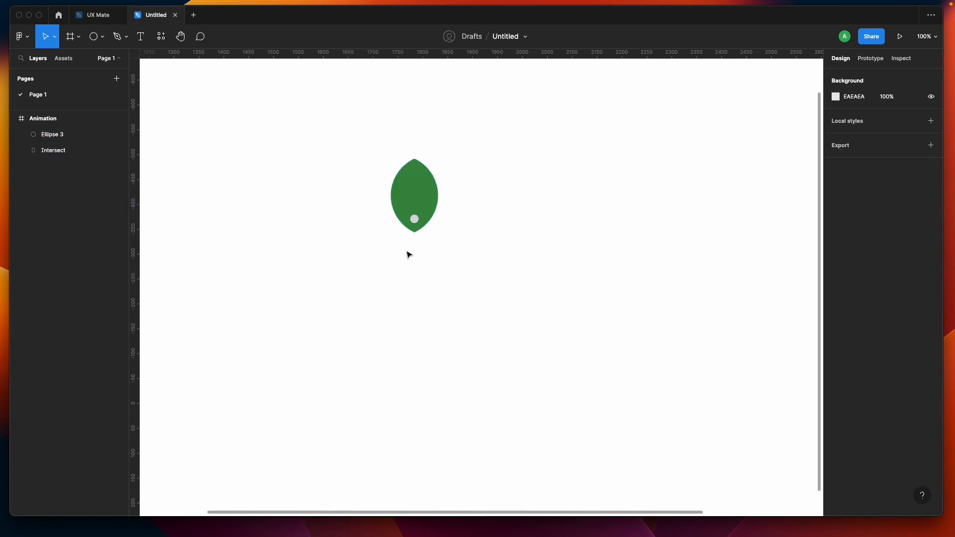
{"action": "left_click_drag", "start_coordinate": [407, 255], "coordinate": [446, 205]}
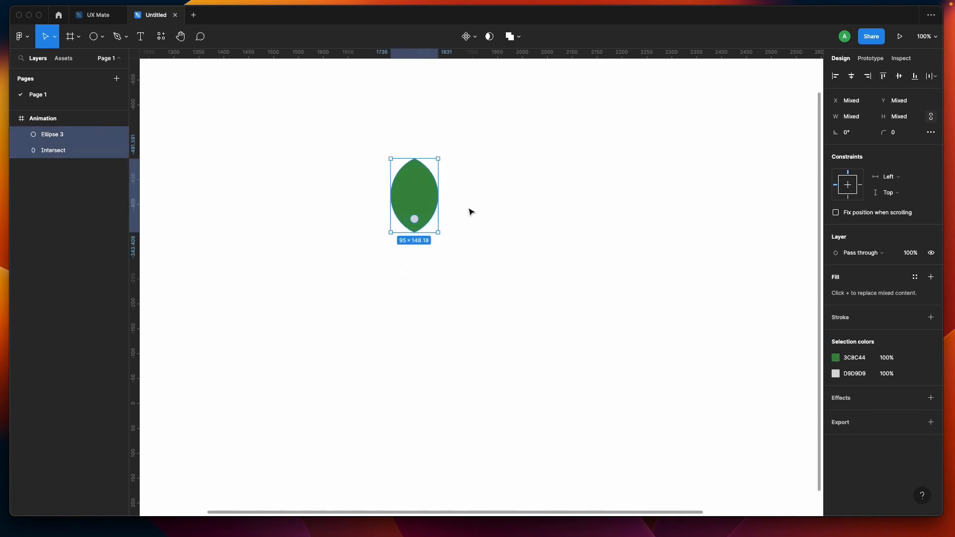
{"action": "left_click", "coordinate": [470, 213]}
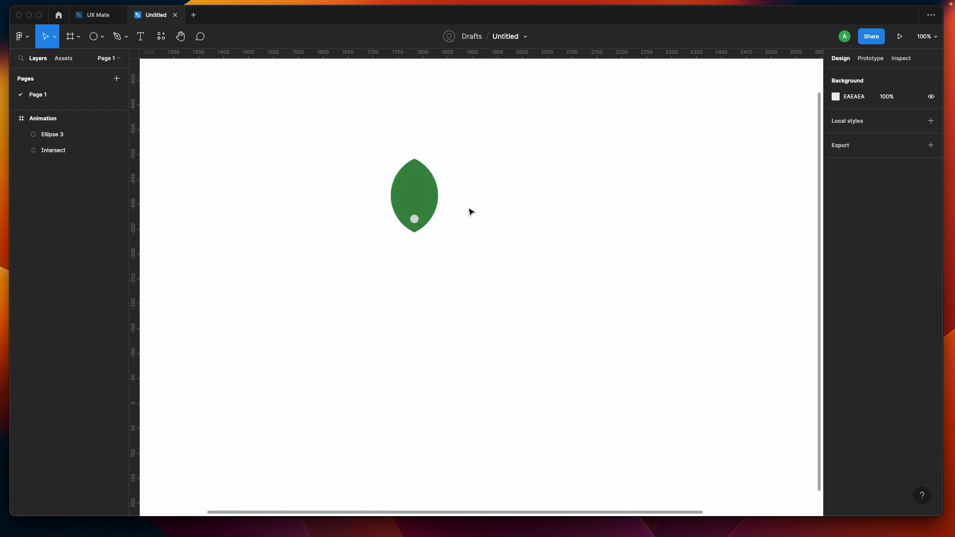
{"action": "scroll", "coordinate": [379, 205], "scroll_direction": "down", "scroll_amount": 1}
Step: Move the leaf and its small circle together out of the Animation frame onto the empty canvas beside it
{"action": "left_click_drag", "start_coordinate": [360, 119], "coordinate": [457, 275]}
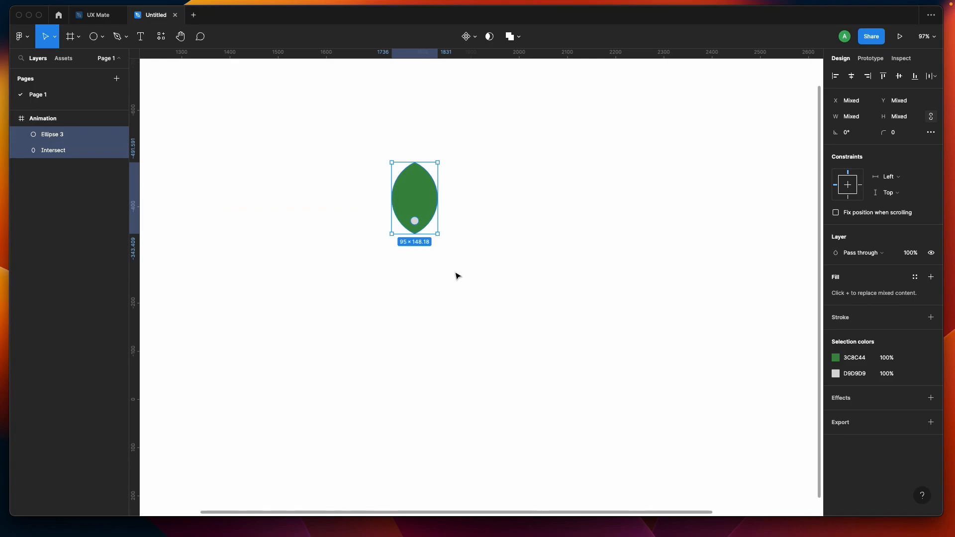
{"action": "left_click", "coordinate": [456, 274]}
{"action": "left_click_drag", "start_coordinate": [364, 255], "coordinate": [241, 229]}
{"action": "key", "text": "shift+1"}
{"action": "scroll", "coordinate": [240, 229], "scroll_direction": "up", "scroll_amount": 5}
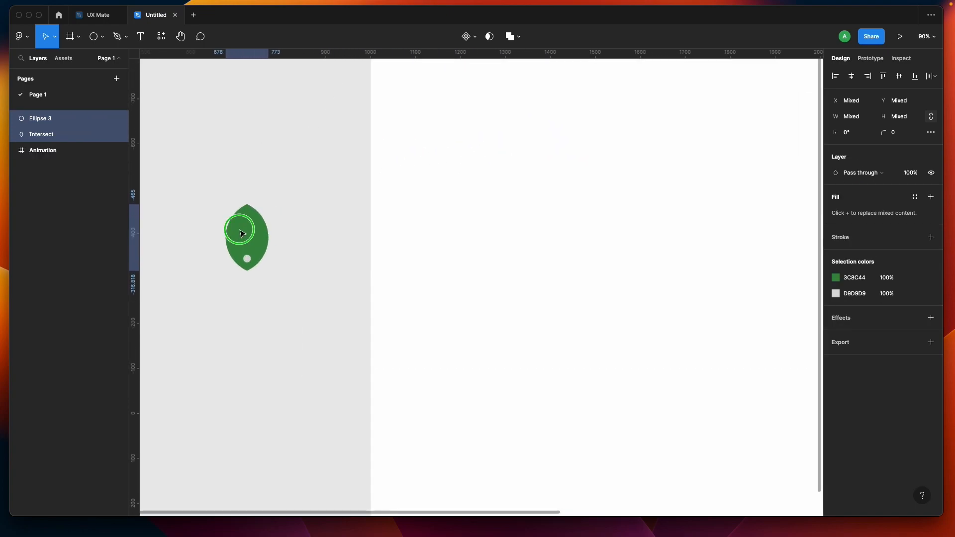
Step: Wrap the leaf and small circle in a new frame and widen that frame to about 171 px
{"action": "right_click", "coordinate": [240, 232]}
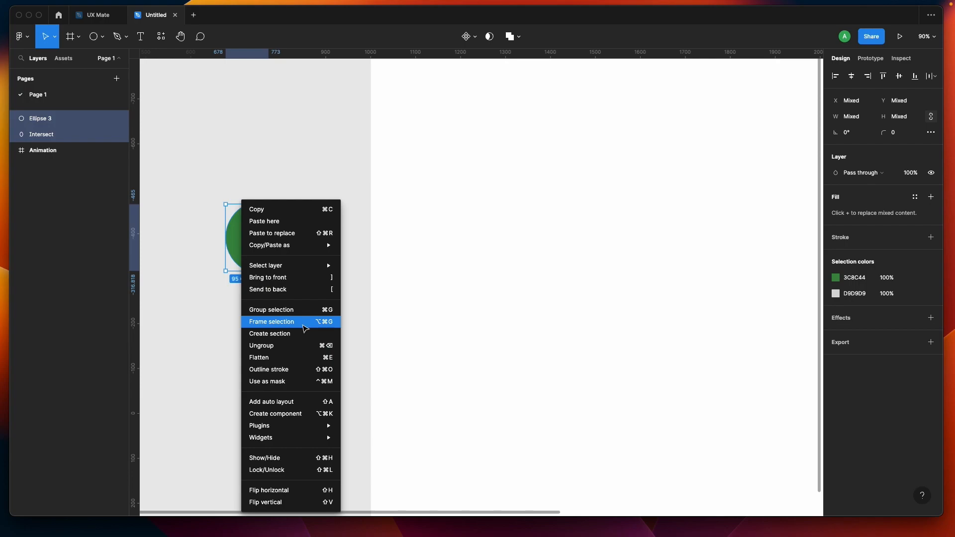
{"action": "left_click", "coordinate": [304, 326]}
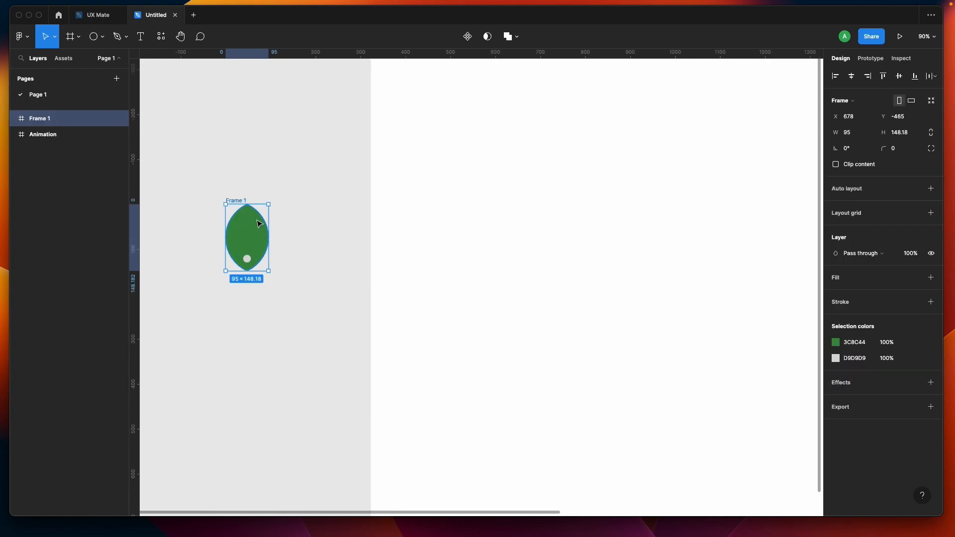
{"action": "left_click_drag", "start_coordinate": [269, 229], "coordinate": [286, 230]}
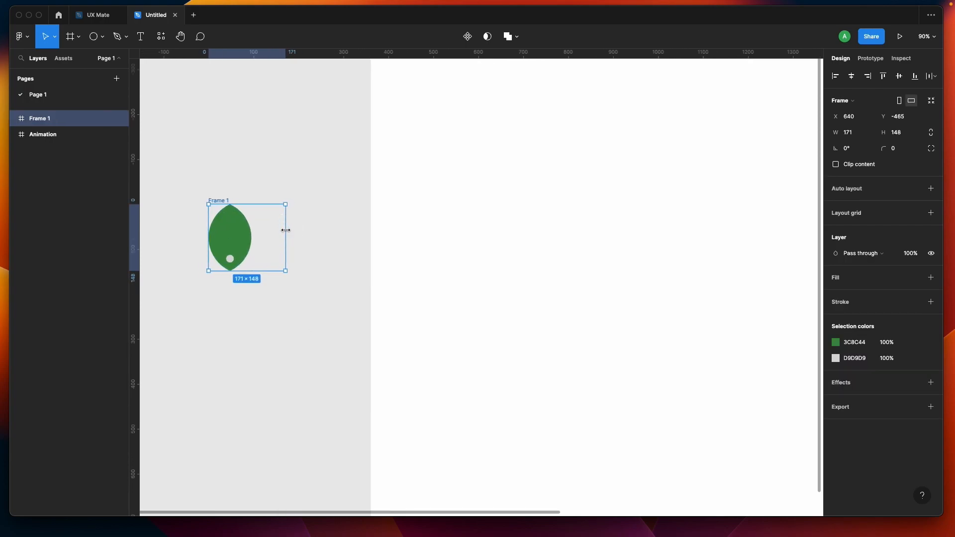
{"action": "left_click", "coordinate": [310, 229]}
Step: Centre the leaf and its small circle horizontally inside the widened frame
{"action": "left_click", "coordinate": [229, 257]}
{"action": "left_click", "coordinate": [234, 242], "text": "shift"}
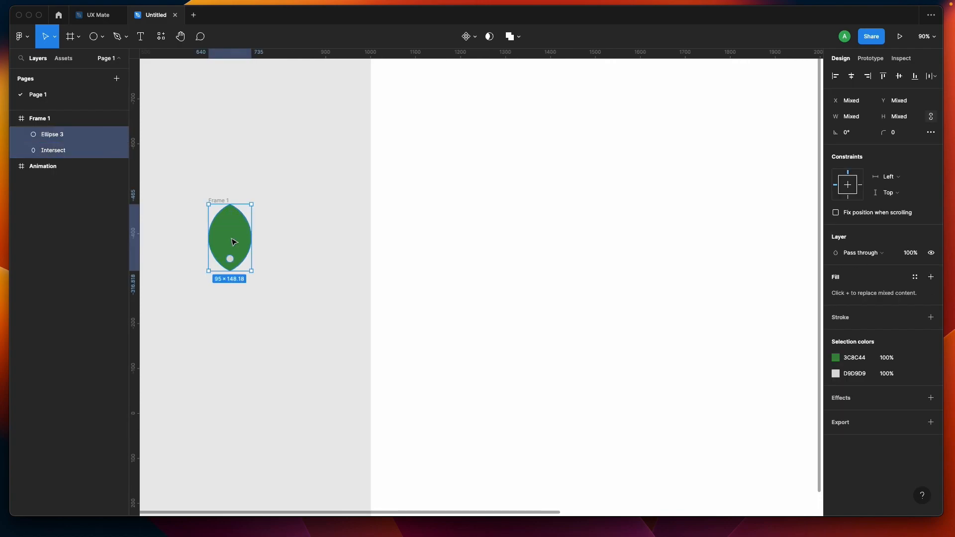
{"action": "left_click", "coordinate": [305, 239]}
{"action": "left_click", "coordinate": [223, 201]}
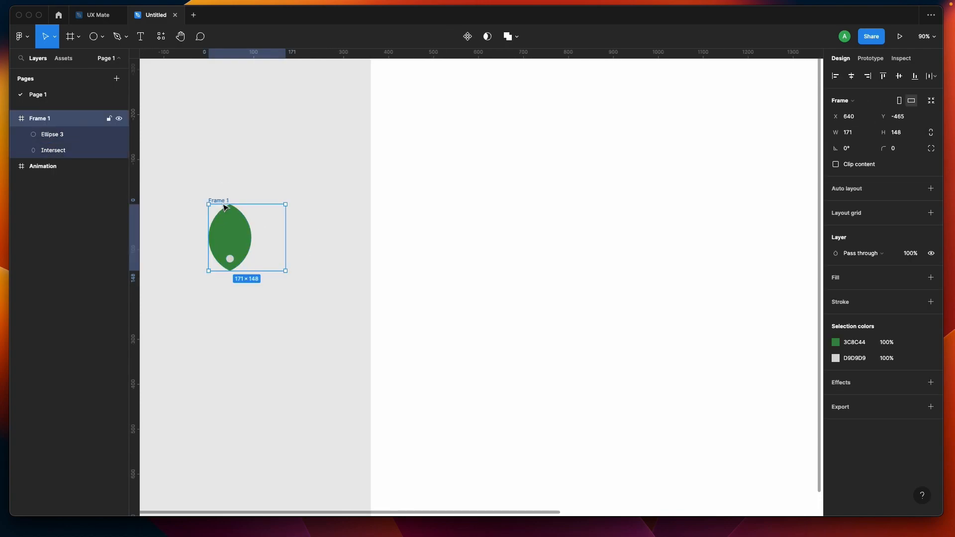
{"action": "left_click", "coordinate": [230, 256]}
{"action": "scroll", "coordinate": [230, 258], "scroll_direction": "up", "scroll_amount": 5}
{"action": "left_click", "coordinate": [229, 270], "text": "shift"}
{"action": "left_click_drag", "start_coordinate": [230, 249], "coordinate": [261, 249]}
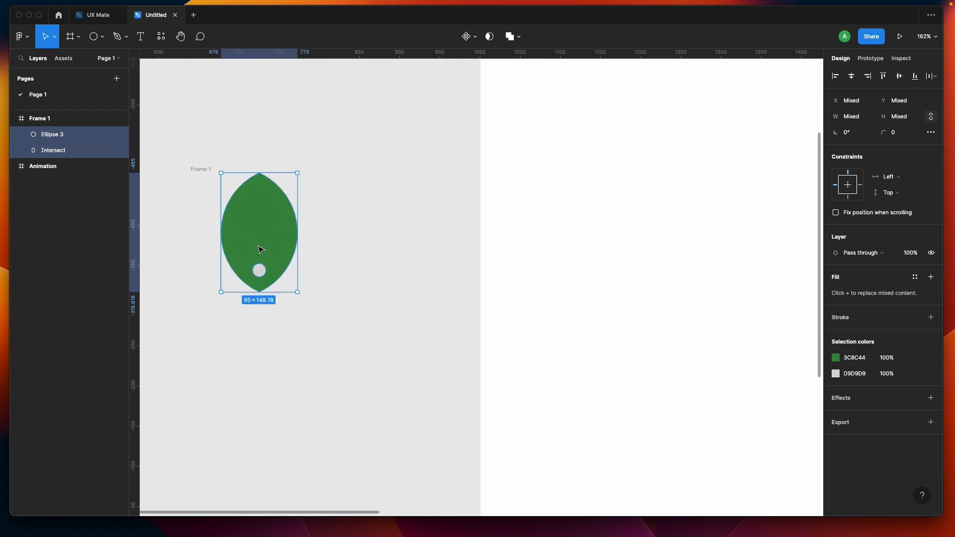
{"action": "left_click", "coordinate": [280, 159]}
Step: Convert the frame containing the leaf into a component
{"action": "left_click", "coordinate": [199, 169]}
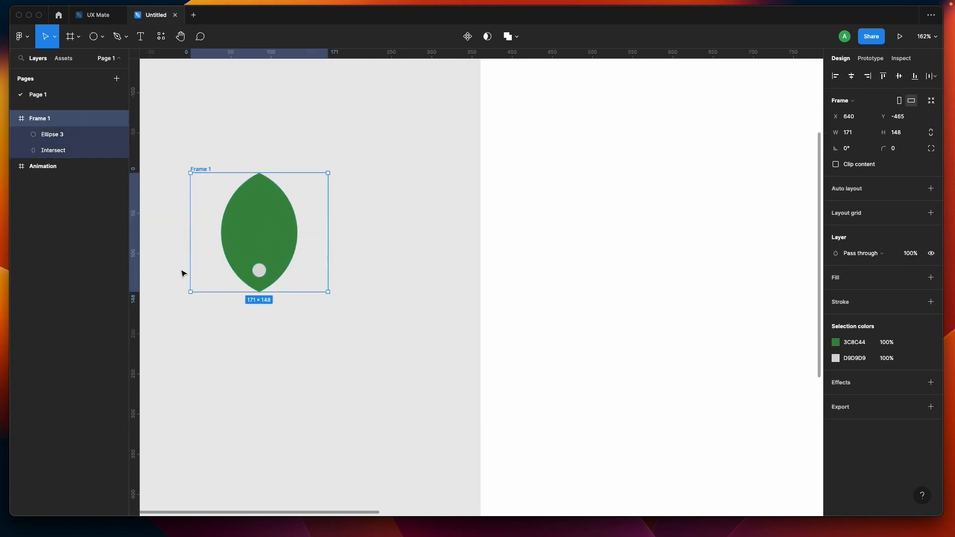
{"action": "scroll", "coordinate": [349, 255], "scroll_direction": "down", "scroll_amount": 3}
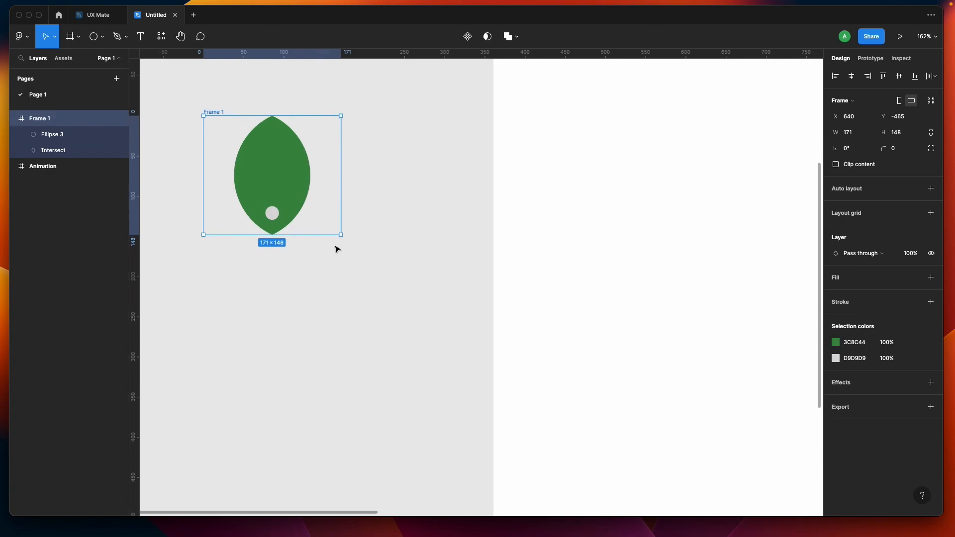
{"action": "left_click", "coordinate": [196, 104]}
{"action": "left_click", "coordinate": [217, 111]}
{"action": "left_click", "coordinate": [468, 36]}
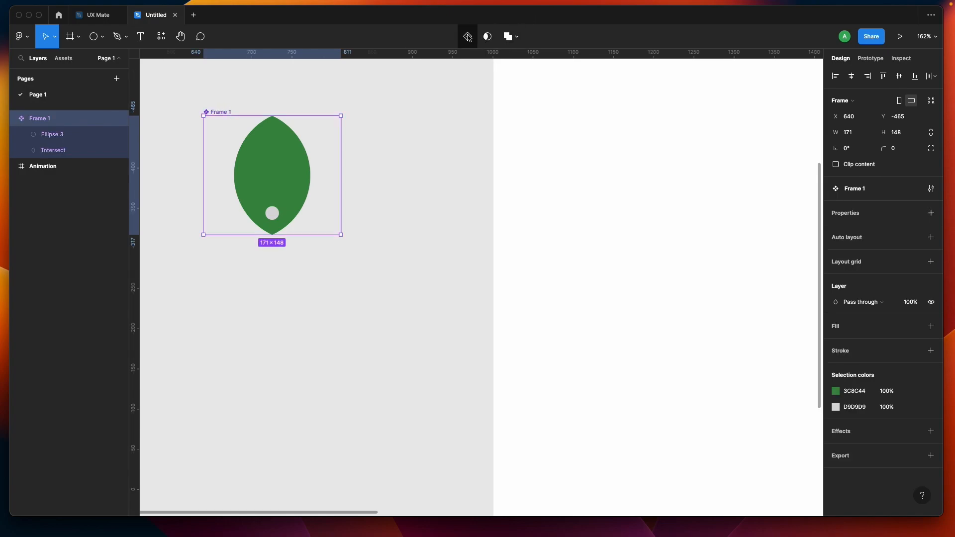
Step: Rename the leaf component as Anim 01
{"action": "double_click", "coordinate": [220, 111]}
{"action": "type", "text": "Anim"}
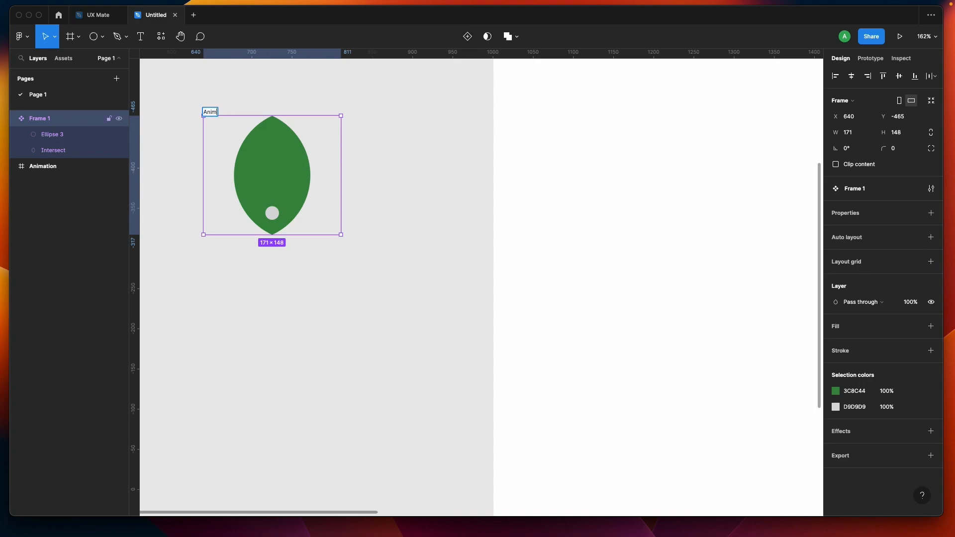
{"action": "type", "text": " 01"}
{"action": "key", "text": "Return"}
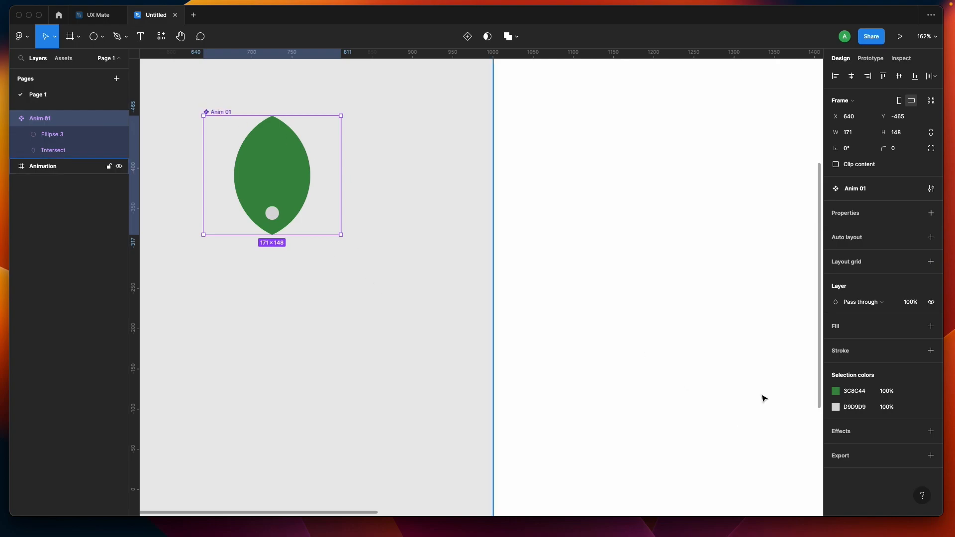
Step: Add a variant property to the Anim 01 component and create a second variant below the default one
{"action": "left_click", "coordinate": [931, 213]}
{"action": "left_click", "coordinate": [875, 243]}
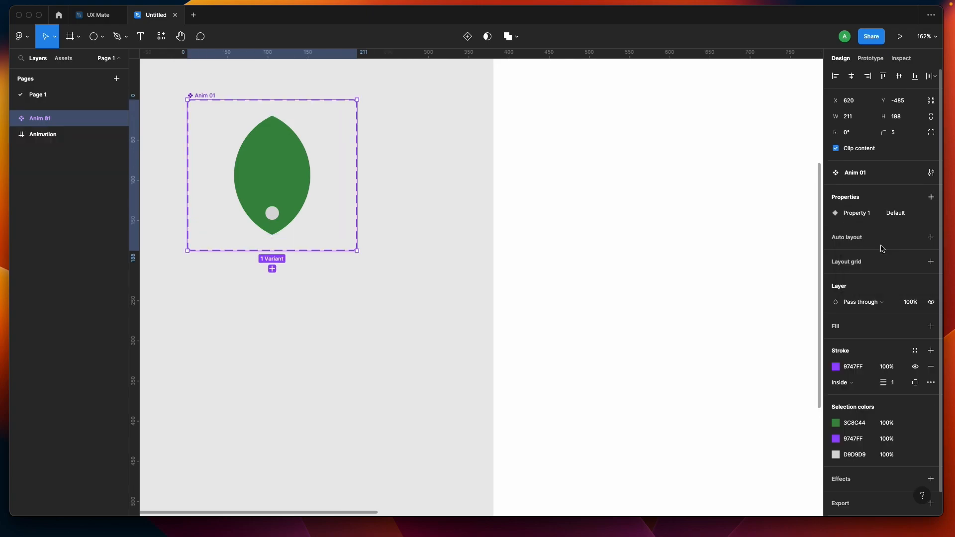
{"action": "left_click", "coordinate": [273, 269]}
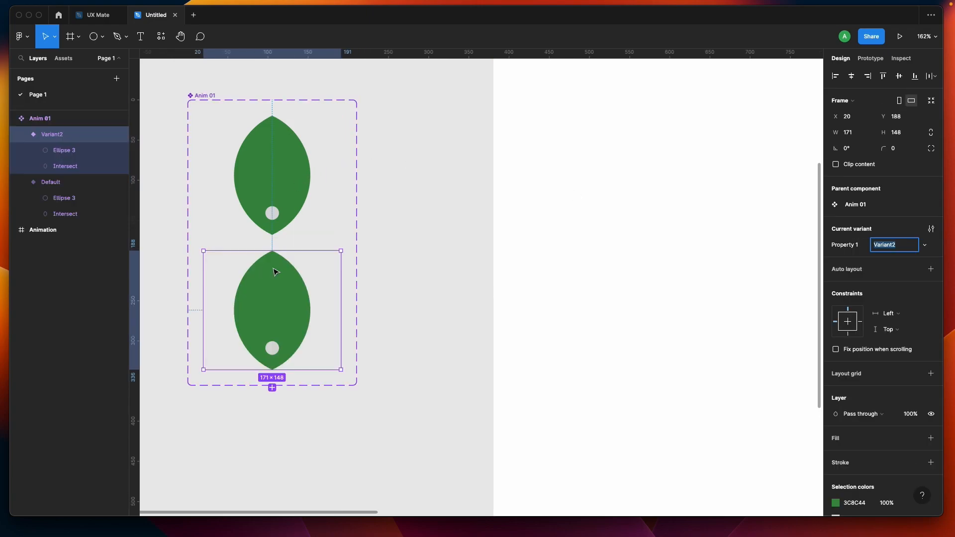
{"action": "scroll", "coordinate": [367, 322], "scroll_direction": "down", "scroll_amount": 2}
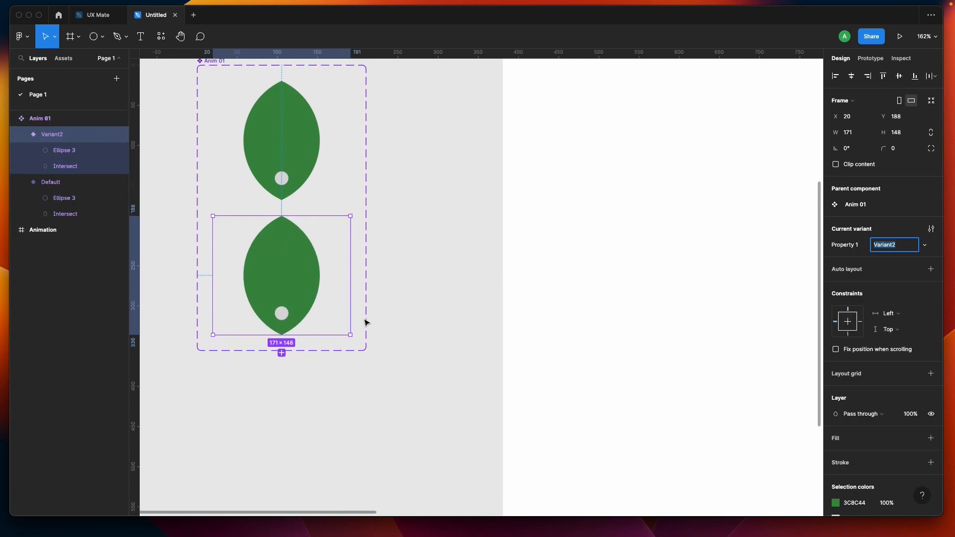
Step: Rotate the leaf and small circle clockwise together in the second variant so the leaf leans to the right
{"action": "left_click", "coordinate": [296, 254]}
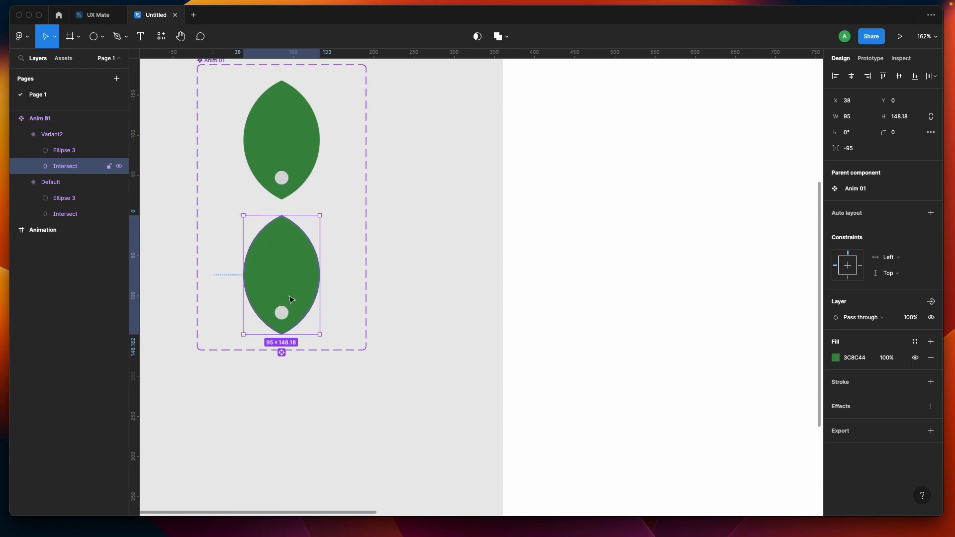
{"action": "left_click", "coordinate": [281, 313], "text": "shift"}
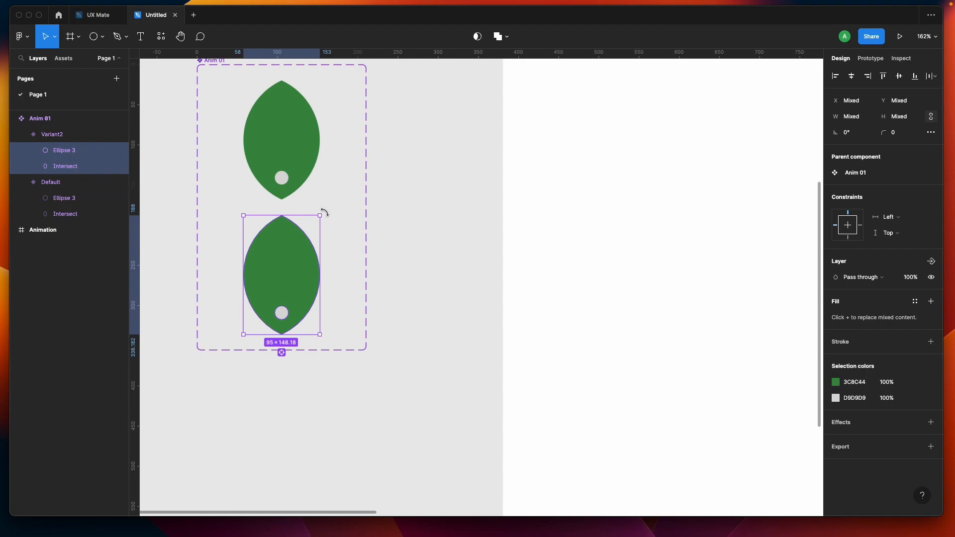
{"action": "left_click_drag", "start_coordinate": [323, 209], "coordinate": [362, 238]}
Step: Add a prototype connection from the Default variant to Variant2
{"action": "left_click", "coordinate": [295, 172]}
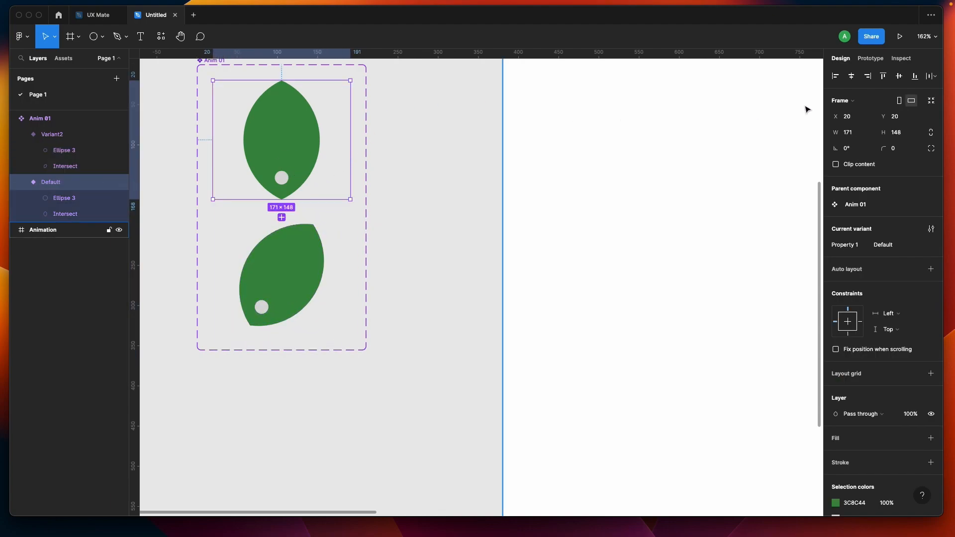
{"action": "left_click", "coordinate": [870, 59]}
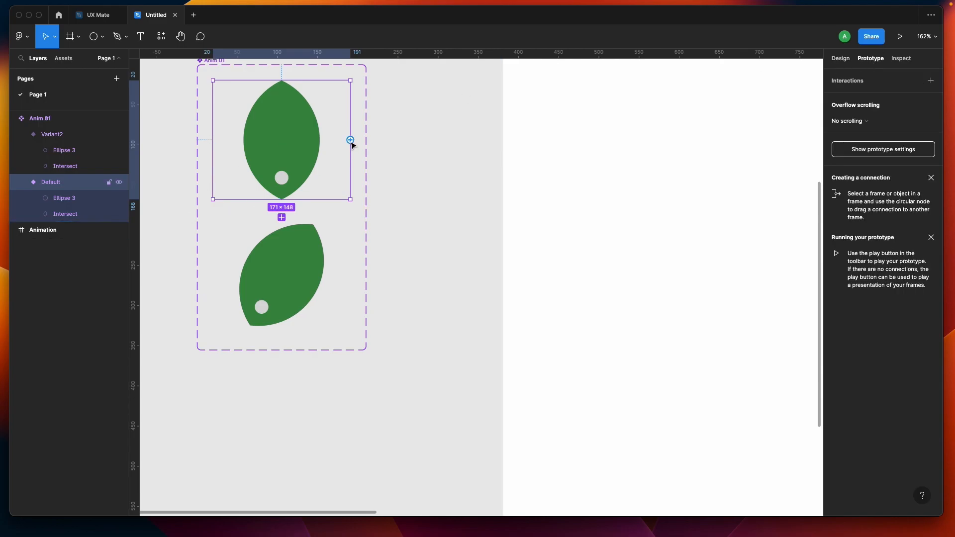
{"action": "left_click_drag", "start_coordinate": [351, 141], "coordinate": [271, 280]}
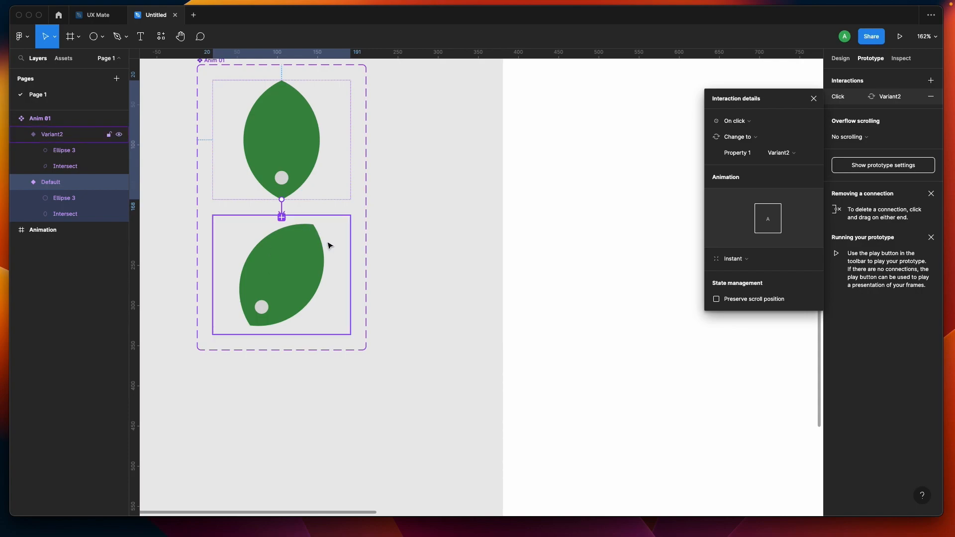
Step: Set the Default variant's interaction trigger to After delay with a 1 ms delay
{"action": "left_click", "coordinate": [749, 123]}
{"action": "left_click", "coordinate": [741, 247]}
{"action": "left_click", "coordinate": [802, 125]}
{"action": "type", "text": "1"}
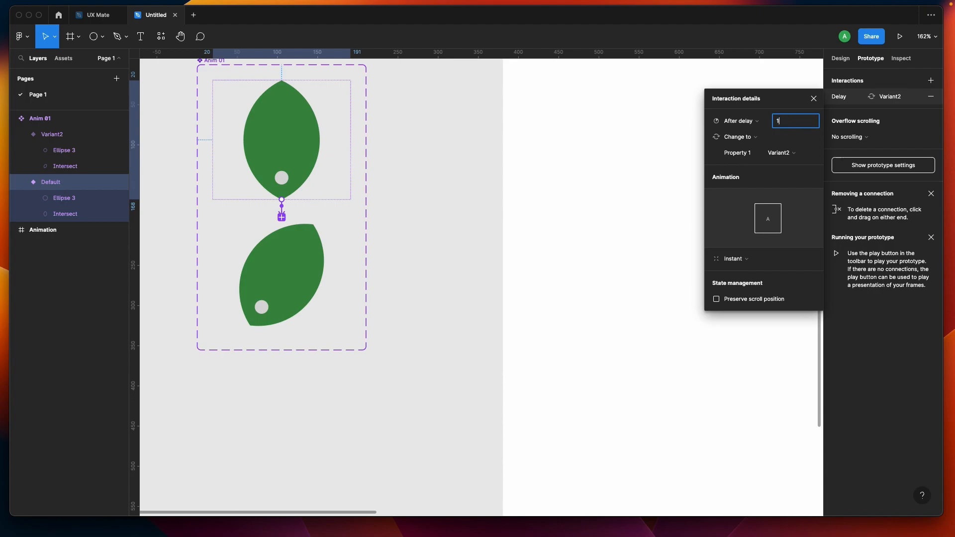
{"action": "key", "text": "Return"}
Step: Set the transition from Default to Variant2 to Smart animate and adjust its easing and duration
{"action": "left_click", "coordinate": [746, 259]}
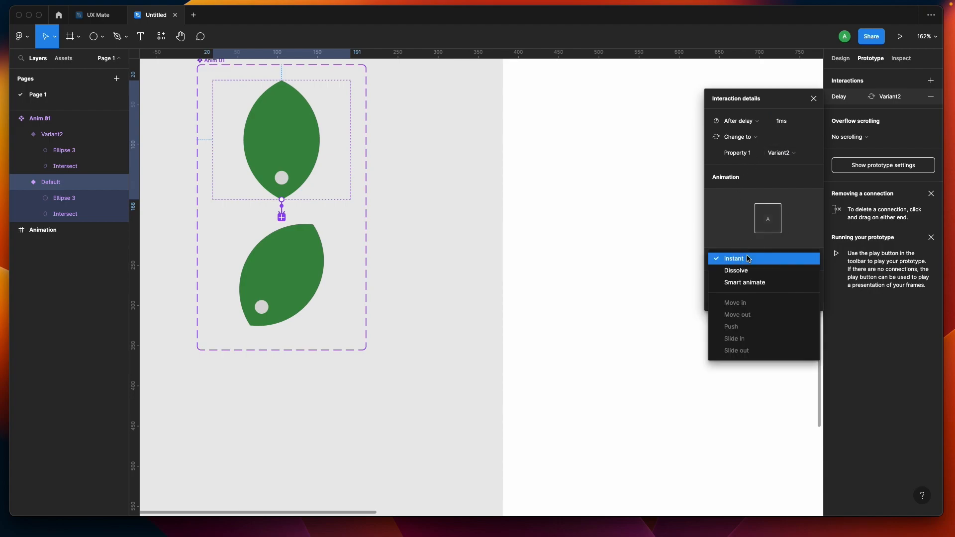
{"action": "left_click", "coordinate": [754, 282]}
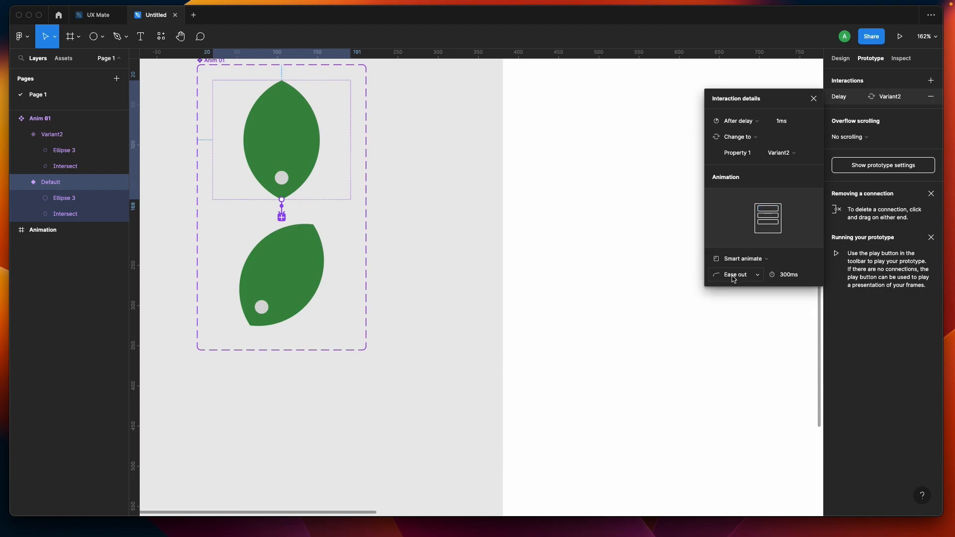
{"action": "left_click", "coordinate": [732, 278]}
{"action": "left_click", "coordinate": [731, 244]}
{"action": "left_click", "coordinate": [795, 278]}
{"action": "type", "text": "6"}
{"action": "left_click", "coordinate": [306, 271]}
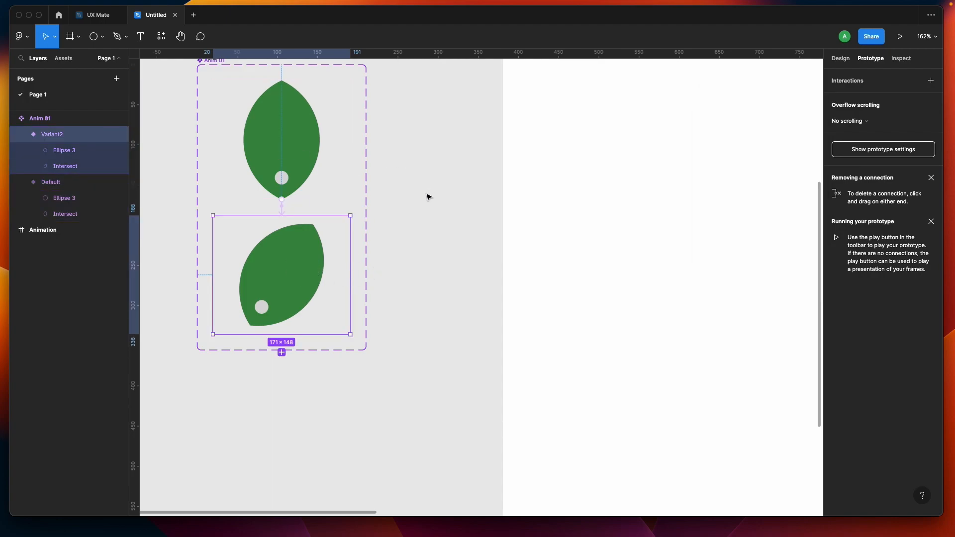
{"action": "left_click", "coordinate": [417, 173]}
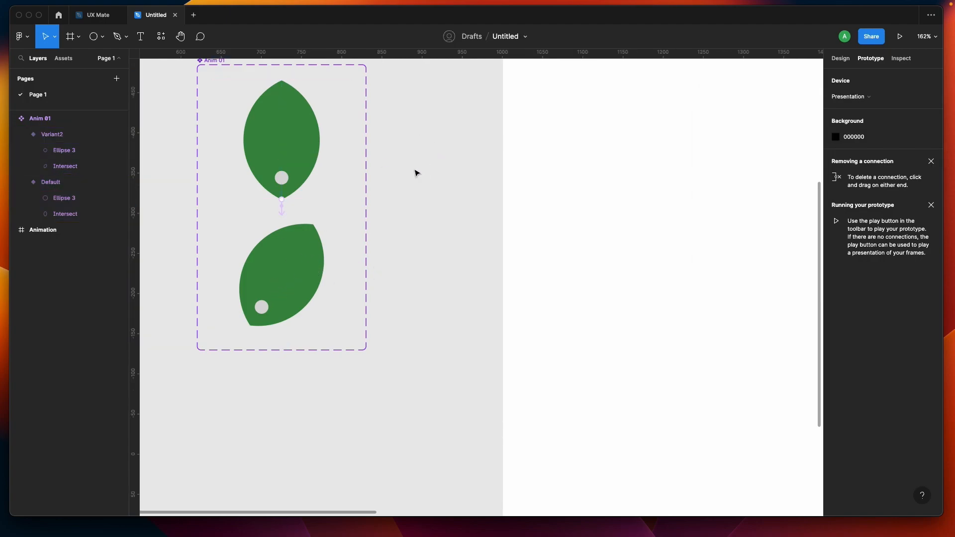
Step: Place an instance of the Default leaf variant in the upper area of the Animation frame
{"action": "scroll", "coordinate": [416, 173], "scroll_direction": "down", "scroll_amount": 10}
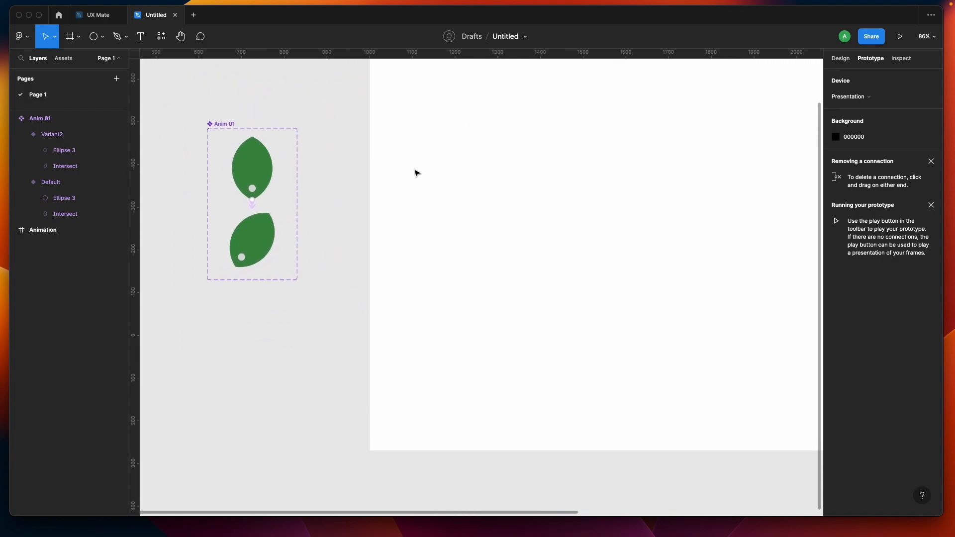
{"action": "scroll", "coordinate": [416, 174], "scroll_direction": "down", "scroll_amount": 8}
{"action": "left_click", "coordinate": [292, 177]}
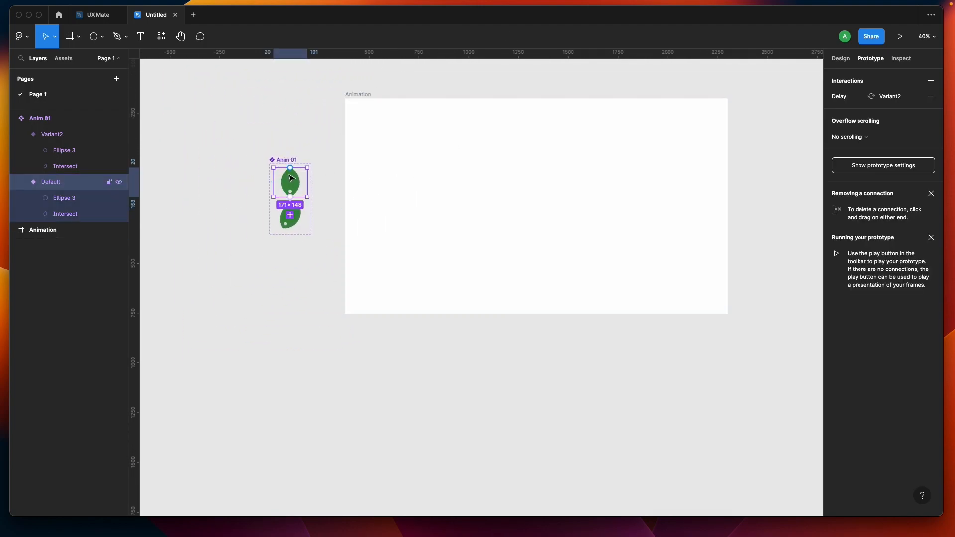
{"action": "left_click_drag", "start_coordinate": [291, 178], "coordinate": [456, 162]}
Step: Play the Animation frame as a prototype to preview the leaf animation, and return to the design file
{"action": "left_click", "coordinate": [363, 95]}
{"action": "left_click", "coordinate": [898, 38]}
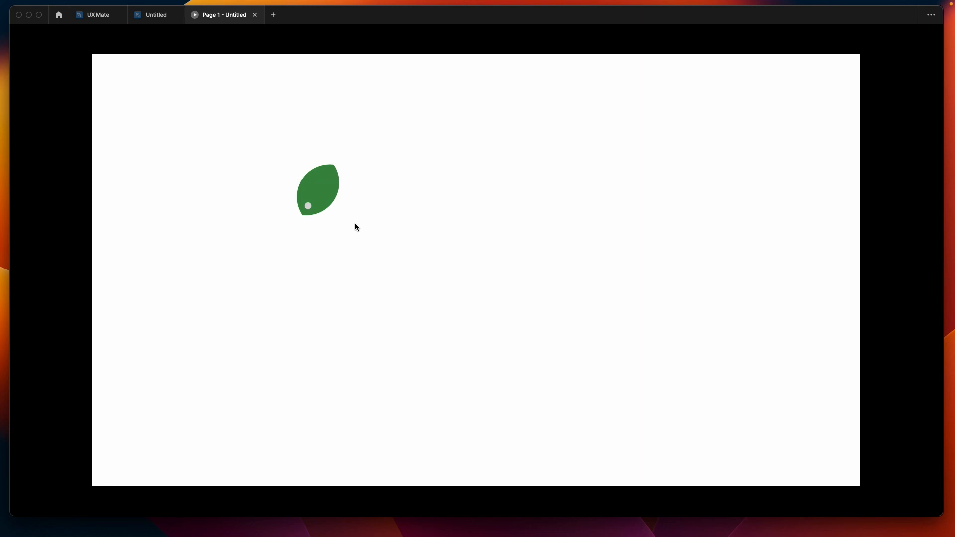
{"action": "left_click", "coordinate": [156, 15]}
Step: Compare the leaf and circle positions in the Default and Variant2 variants, and view the prototype preview again
{"action": "scroll", "coordinate": [275, 214], "scroll_direction": "up", "scroll_amount": 3}
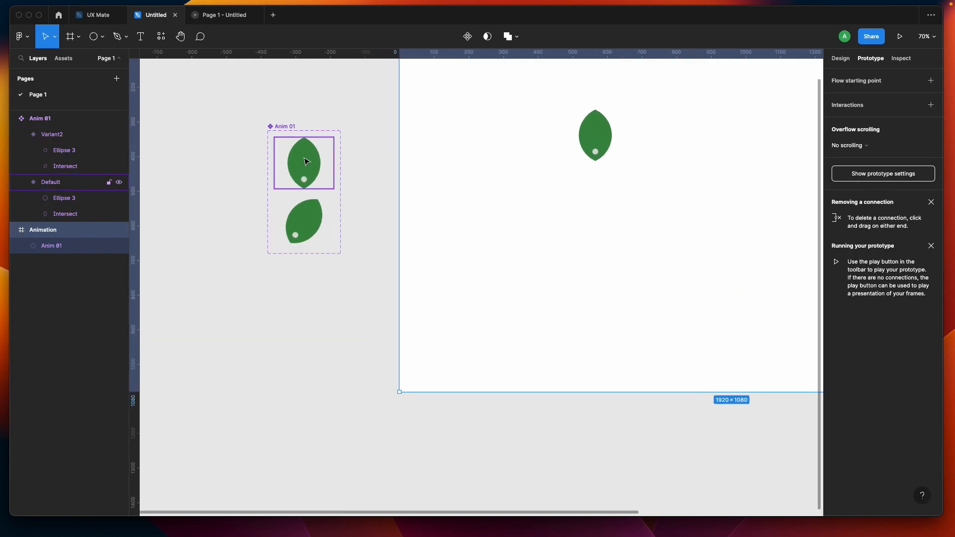
{"action": "left_click", "coordinate": [308, 164]}
{"action": "scroll", "coordinate": [309, 172], "scroll_direction": "up", "scroll_amount": 2}
{"action": "scroll", "coordinate": [309, 173], "scroll_direction": "up", "scroll_amount": 3}
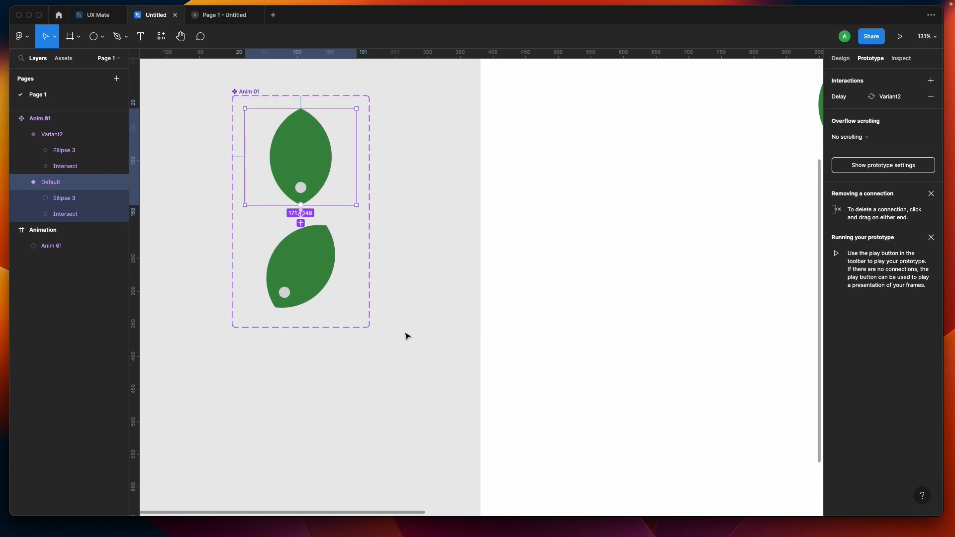
{"action": "scroll", "coordinate": [406, 336], "scroll_direction": "right", "scroll_amount": 2}
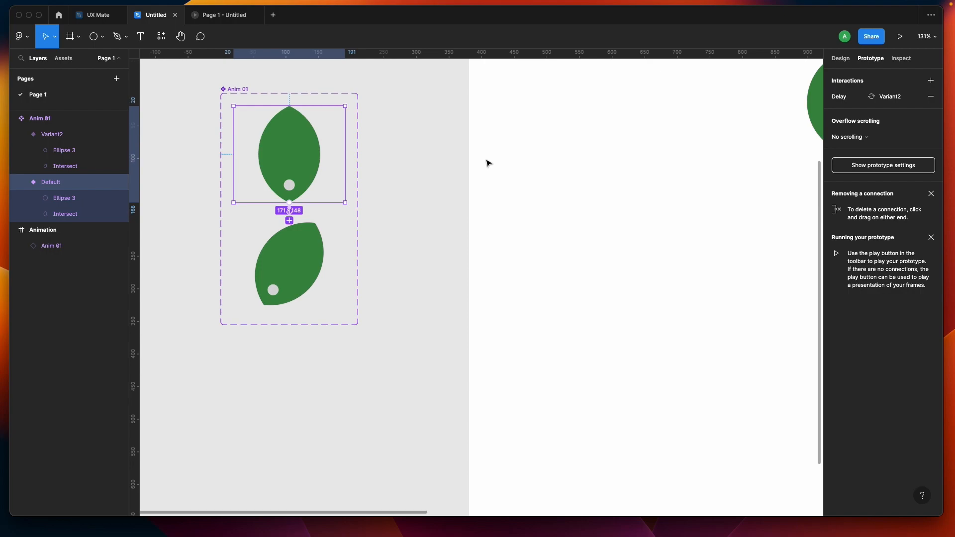
{"action": "left_click", "coordinate": [317, 251]}
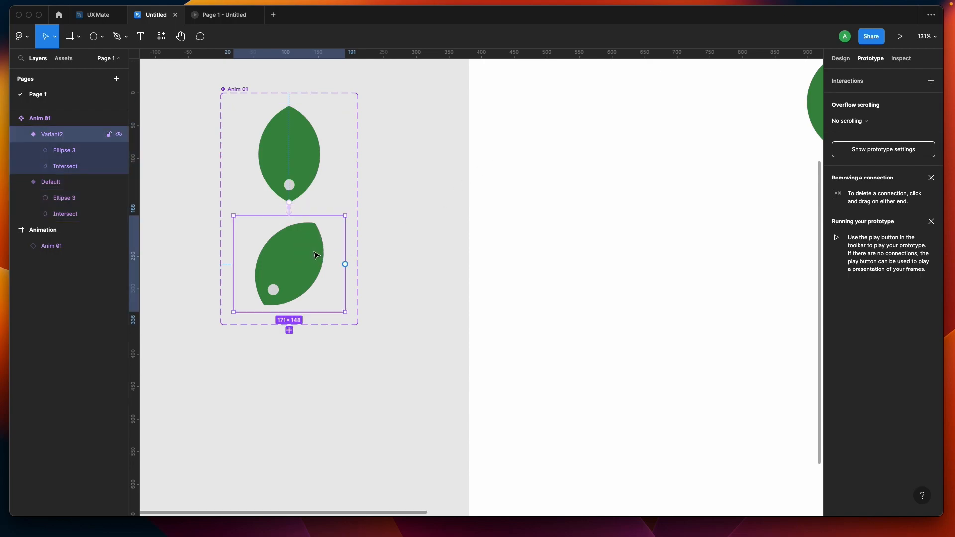
{"action": "left_click", "coordinate": [308, 128]}
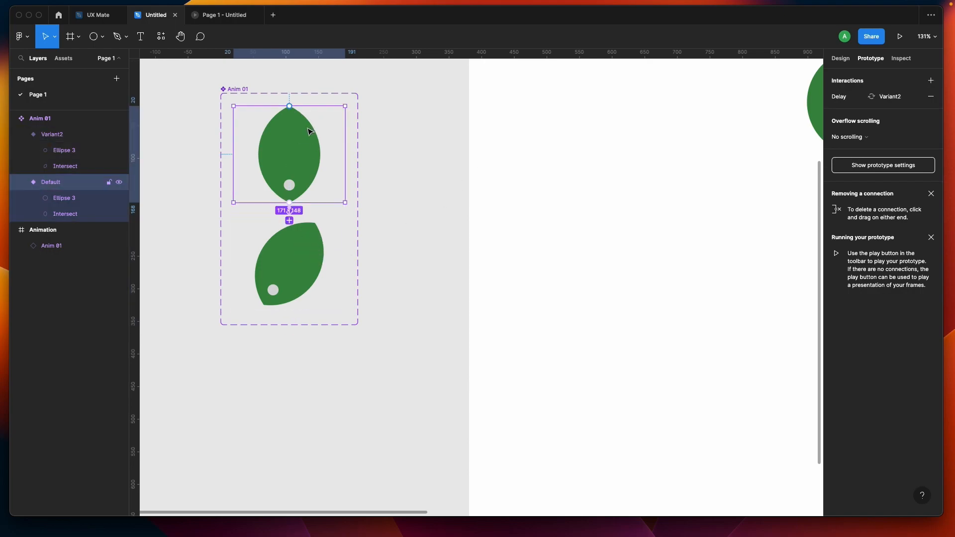
{"action": "left_click", "coordinate": [291, 251]}
{"action": "left_click", "coordinate": [300, 158]}
{"action": "left_click", "coordinate": [305, 243]}
{"action": "left_click", "coordinate": [314, 166]}
{"action": "left_click", "coordinate": [331, 251]}
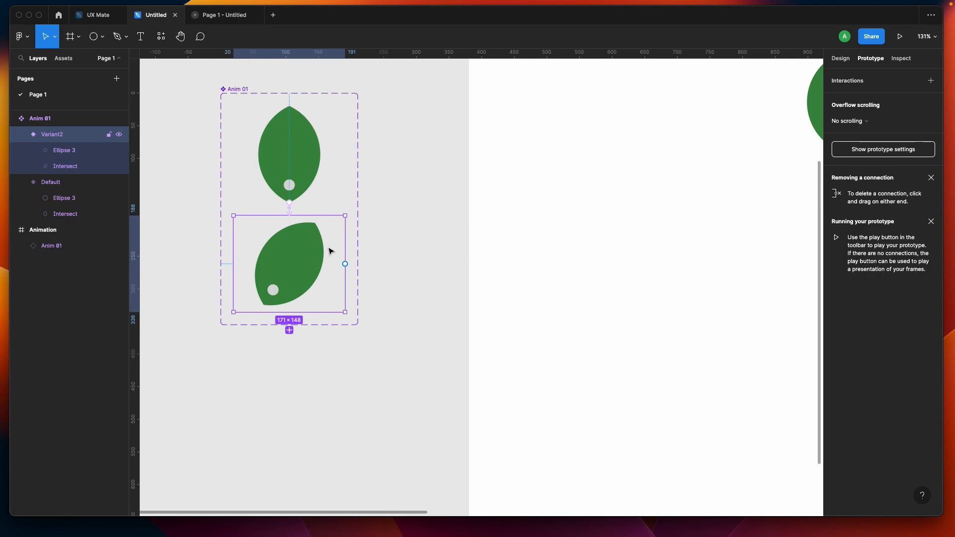
{"action": "left_click", "coordinate": [319, 166]}
{"action": "left_click", "coordinate": [328, 242]}
{"action": "left_click", "coordinate": [305, 133]}
{"action": "left_click", "coordinate": [304, 234]}
{"action": "left_click", "coordinate": [216, 14]}
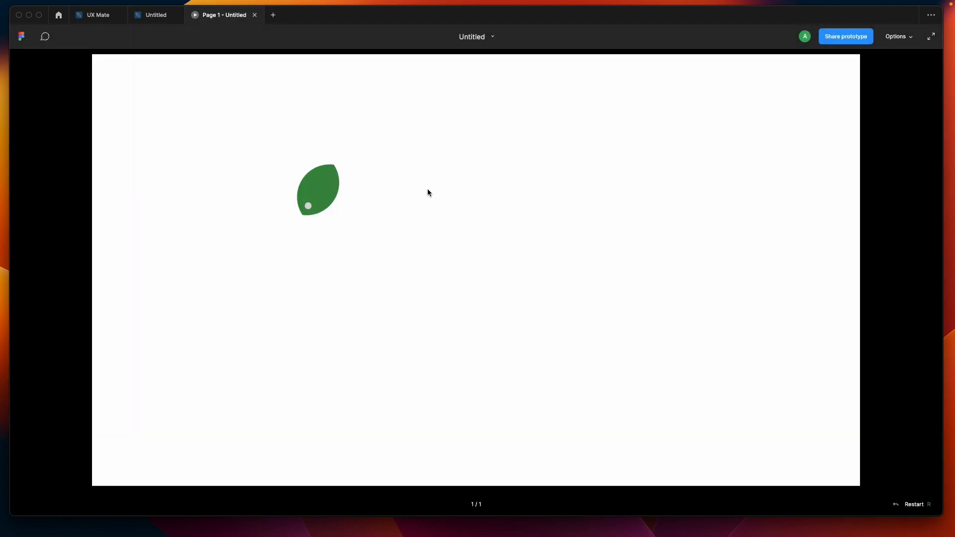
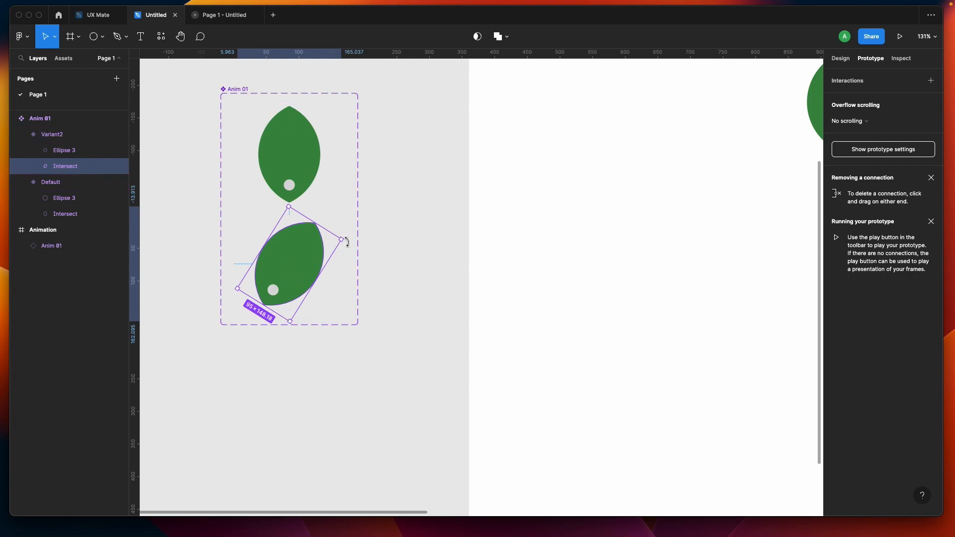
{"action": "left_click", "coordinate": [844, 59]}
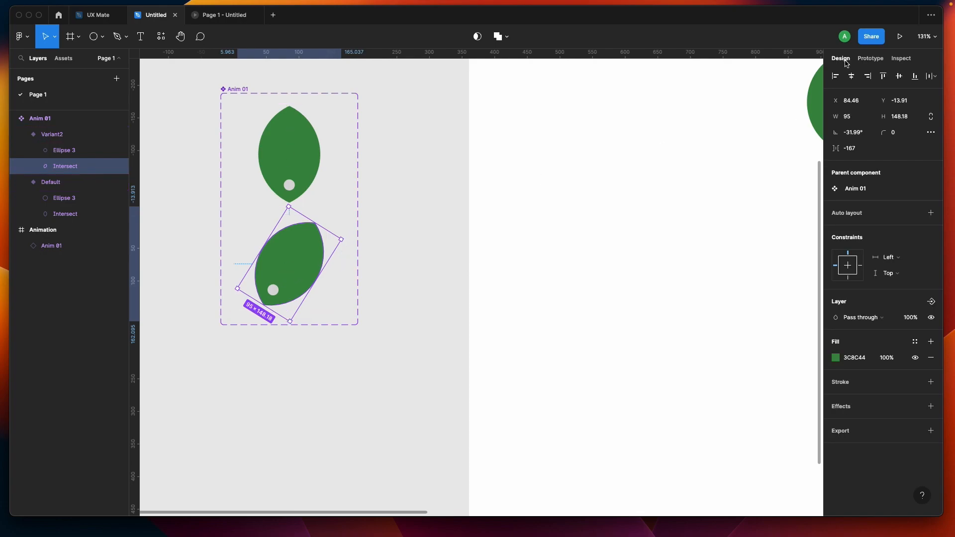
{"action": "left_click", "coordinate": [858, 150]}
{"action": "type", "text": "0"}
{"action": "key", "text": "Return"}
{"action": "key", "text": "super+z"}
Step: Set the rotation of the leaf shape in Variant2 to 0°
{"action": "left_click", "coordinate": [861, 134]}
{"action": "type", "text": "0"}
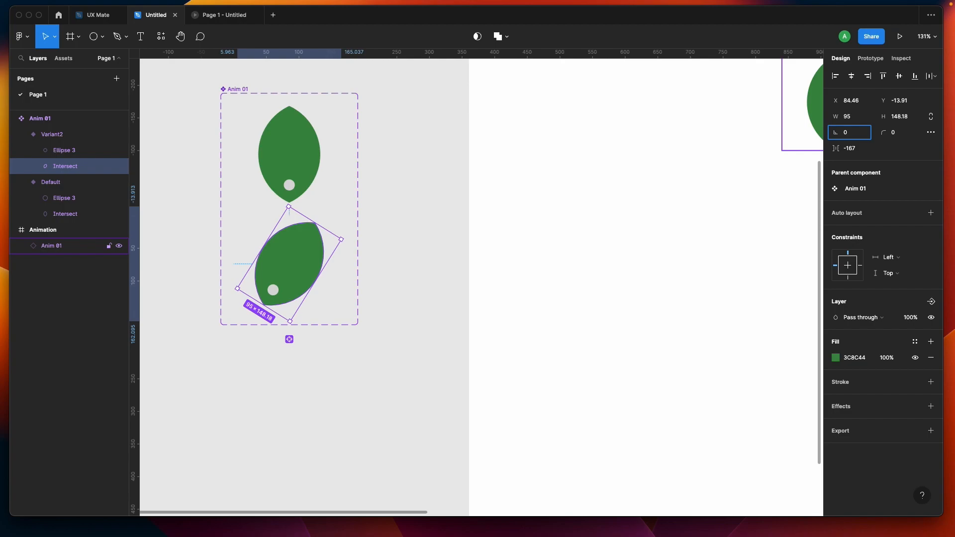
{"action": "key", "text": "Return"}
{"action": "left_click", "coordinate": [419, 259]}
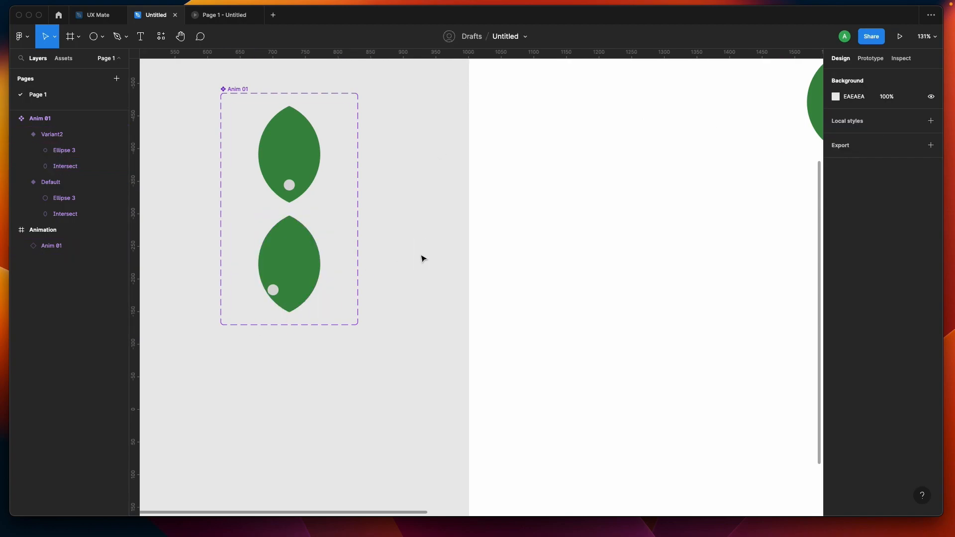
Step: Move the small circle in Variant2 onto the leaf's vertical axis and set its rotation to 0°
{"action": "left_click", "coordinate": [279, 289]}
{"action": "left_click_drag", "start_coordinate": [277, 292], "coordinate": [290, 294]}
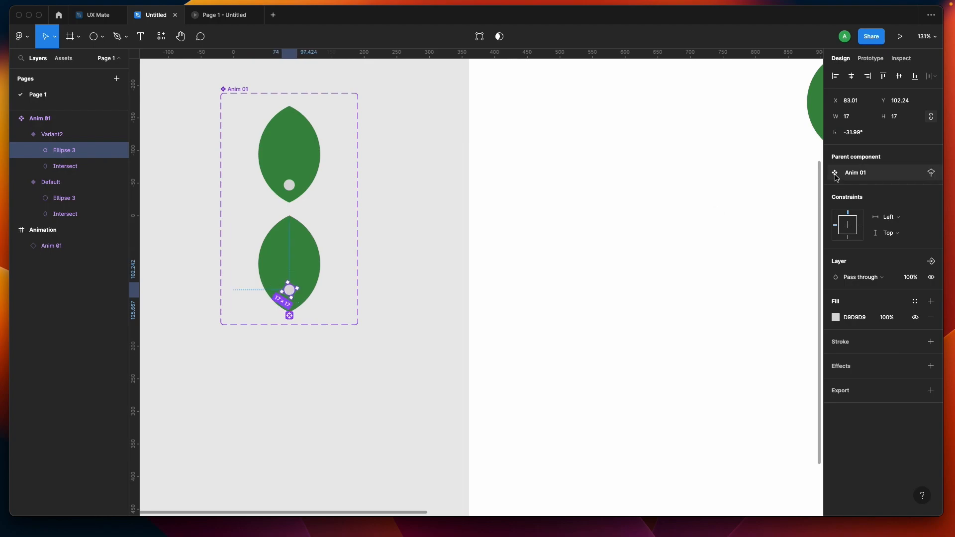
{"action": "left_click", "coordinate": [864, 133]}
{"action": "type", "text": "0"}
{"action": "key", "text": "Return"}
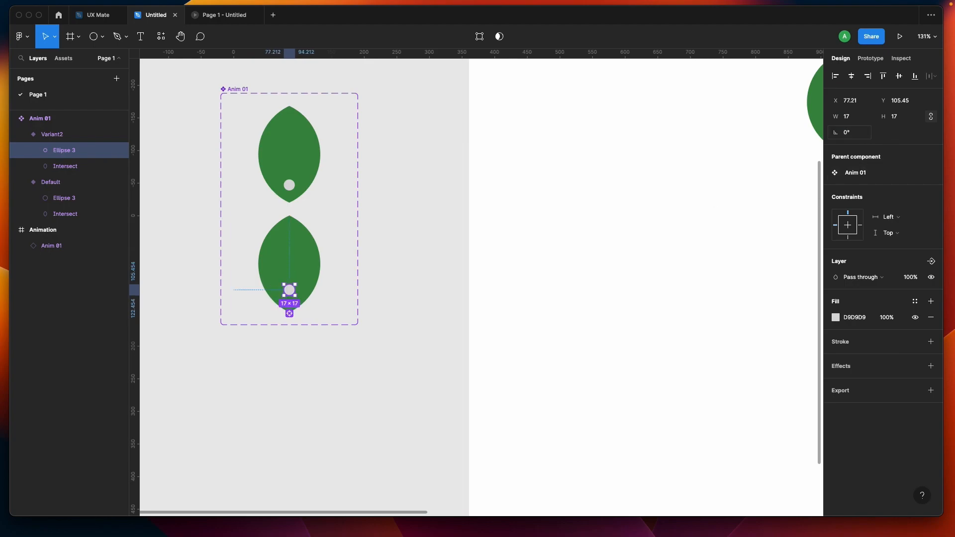
{"action": "left_click", "coordinate": [398, 269]}
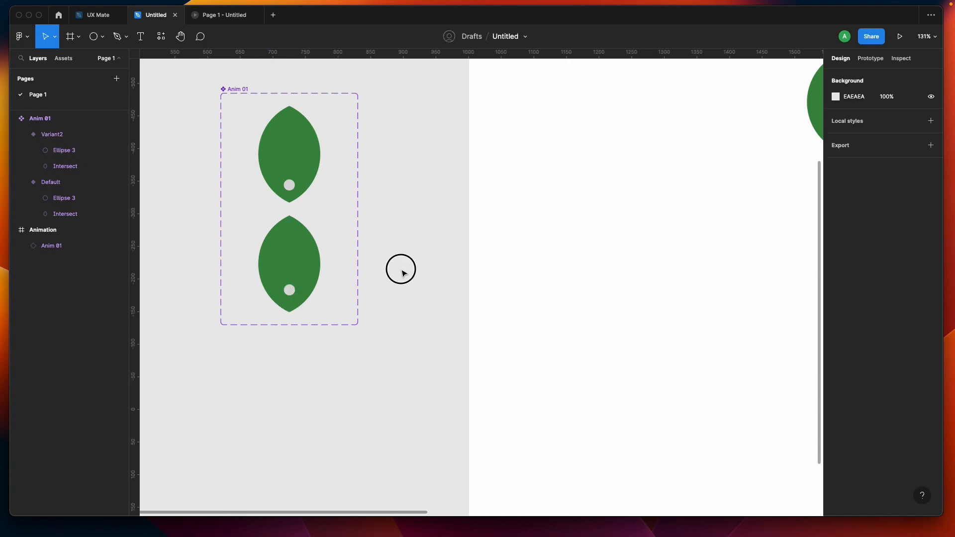
Step: Add a horizontal and a vertical ruler guide crossing at the centre of the small circle in Variant2
{"action": "left_click", "coordinate": [413, 264]}
{"action": "left_click_drag", "start_coordinate": [396, 52], "coordinate": [391, 291]}
{"action": "left_click_drag", "start_coordinate": [134, 319], "coordinate": [289, 326]}
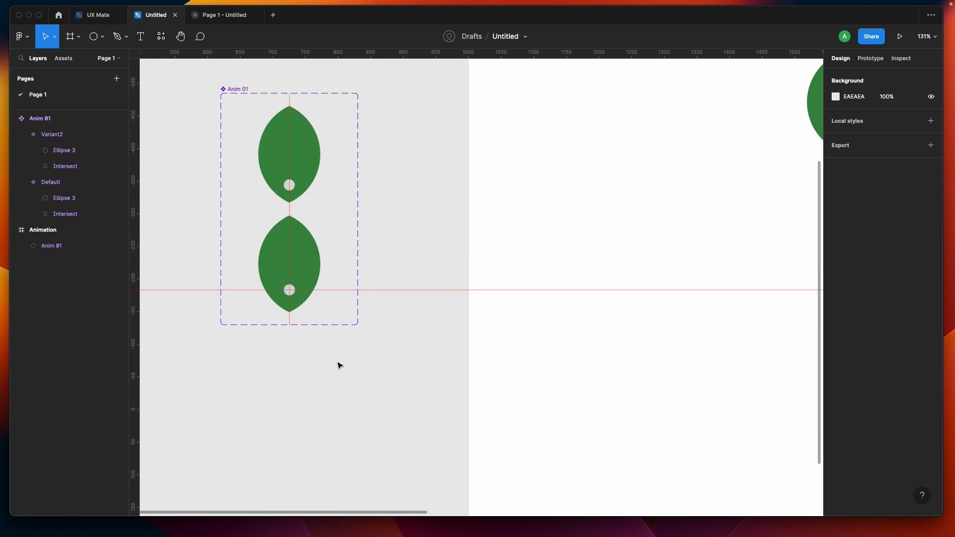
{"action": "scroll", "coordinate": [276, 326], "scroll_direction": "up", "scroll_amount": 2}
{"action": "scroll", "coordinate": [276, 326], "scroll_direction": "up", "scroll_amount": 2}
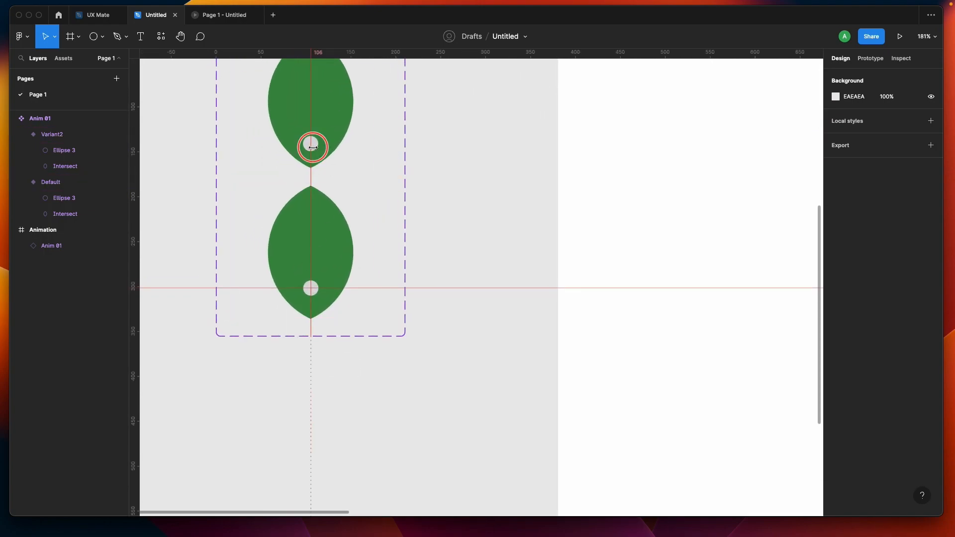
{"action": "scroll", "coordinate": [312, 144], "scroll_direction": "up", "scroll_amount": 2}
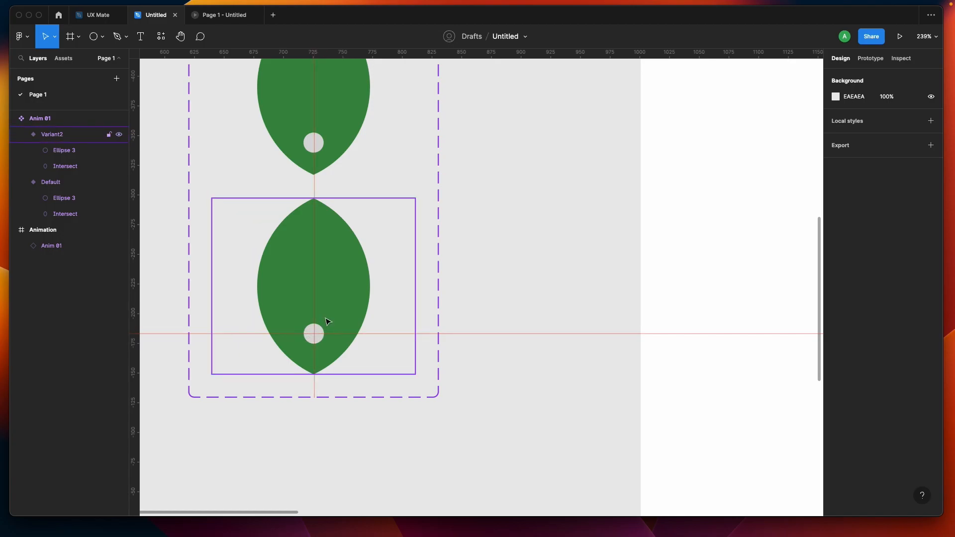
Step: Rotate the leaf and small circle in Variant2 together clockwise by about 49°
{"action": "scroll", "coordinate": [324, 326], "scroll_direction": "down", "scroll_amount": 5}
{"action": "scroll", "coordinate": [326, 323], "scroll_direction": "up", "scroll_amount": 4}
{"action": "double_click", "coordinate": [337, 296]}
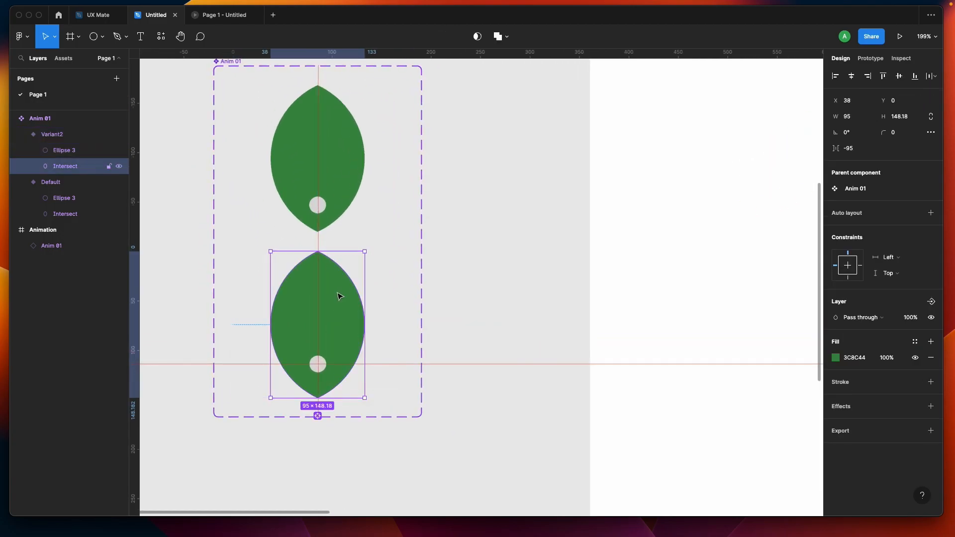
{"action": "left_click", "coordinate": [77, 151], "text": "shift"}
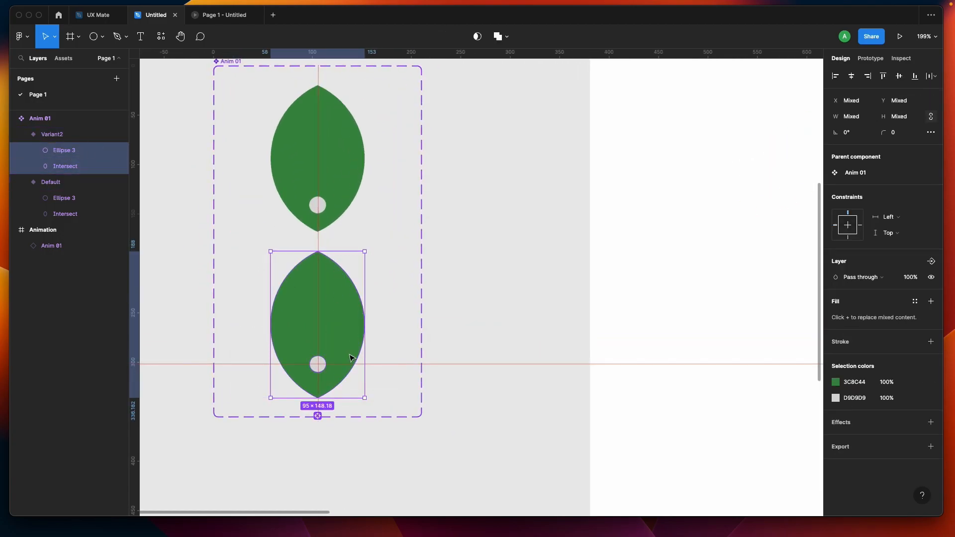
{"action": "scroll", "coordinate": [332, 328], "scroll_direction": "down", "scroll_amount": 2}
{"action": "left_click_drag", "start_coordinate": [376, 197], "coordinate": [432, 264]}
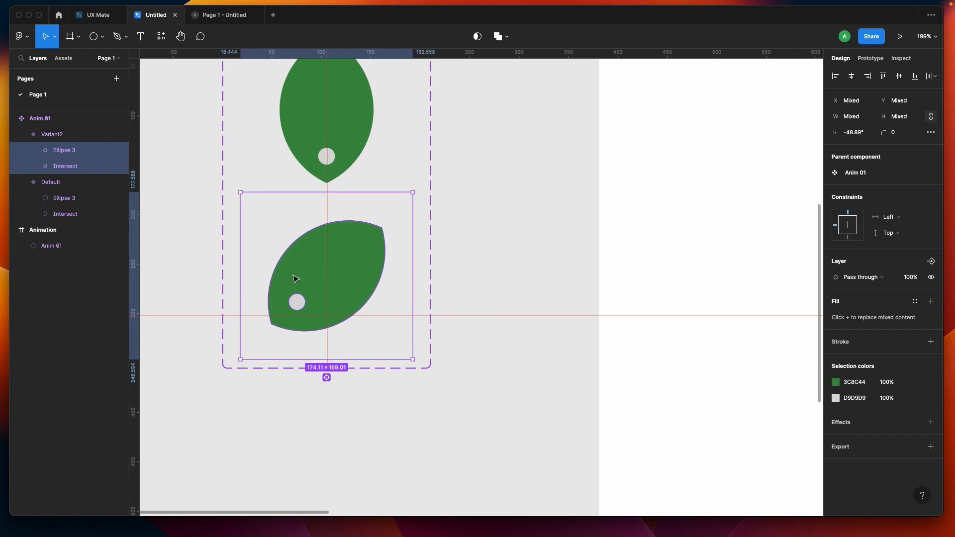
Step: Nudge the rotated leaf and circle in Variant2 until the circle's centre sits where the two guides cross
{"action": "key", "text": "Right"}
{"action": "key", "text": "Right"}
{"action": "key", "text": "Right"}
{"action": "key", "text": "Right"}
{"action": "key", "text": "Right"}
{"action": "key", "text": "Right"}
{"action": "key", "text": "Right"}
{"action": "key", "text": "Right"}
{"action": "key", "text": "Right"}
{"action": "key", "text": "Right"}
{"action": "key", "text": "Right"}
{"action": "key", "text": "Right"}
{"action": "key", "text": "Right"}
{"action": "key", "text": "Right"}
{"action": "key", "text": "Right"}
{"action": "key", "text": "Right"}
{"action": "key", "text": "Right"}
{"action": "key", "text": "Right"}
{"action": "key", "text": "Right"}
{"action": "key", "text": "Right"}
{"action": "key", "text": "Down"}
{"action": "key", "text": "Down"}
{"action": "key", "text": "Down"}
{"action": "key", "text": "Down"}
{"action": "key", "text": "Down"}
{"action": "key", "text": "Down"}
{"action": "key", "text": "Down"}
{"action": "key", "text": "Down"}
{"action": "key", "text": "Down"}
{"action": "key", "text": "Down"}
{"action": "key", "text": "Down"}
{"action": "key", "text": "Down"}
{"action": "key", "text": "Down"}
{"action": "key", "text": "Down"}
{"action": "key", "text": "Down"}
{"action": "key", "text": "Down"}
{"action": "key", "text": "Down"}
{"action": "key", "text": "Down"}
{"action": "key", "text": "Down"}
{"action": "key", "text": "Down"}
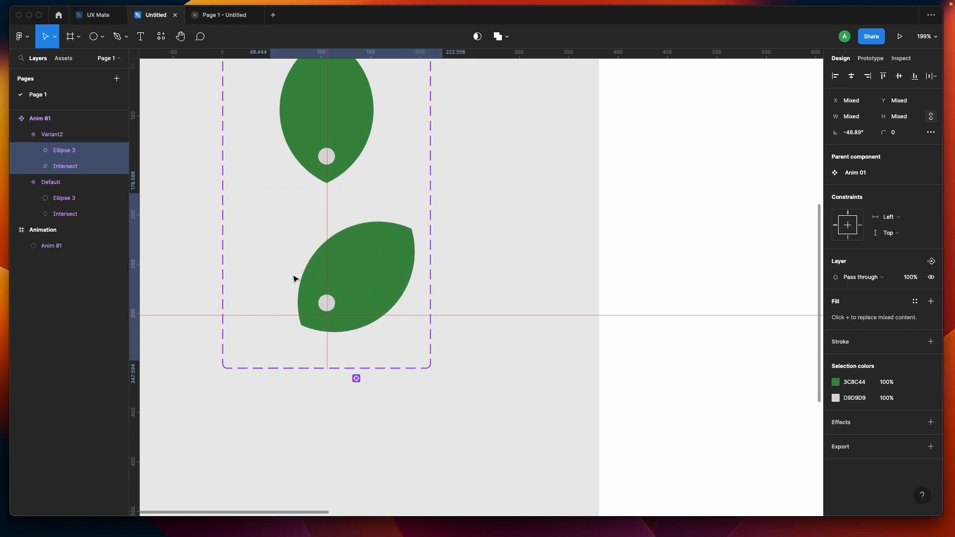
{"action": "key", "text": "Up"}
{"action": "key", "text": "Up"}
{"action": "key", "text": "Up"}
{"action": "key", "text": "Up"}
{"action": "key", "text": "Up"}
{"action": "key", "text": "Up"}
{"action": "key", "text": "Up"}
{"action": "key", "text": "Up"}
{"action": "key", "text": "Up"}
{"action": "key", "text": "Up"}
{"action": "key", "text": "Up"}
{"action": "key", "text": "Down"}
{"action": "key", "text": "Down"}
{"action": "key", "text": "Right"}
{"action": "key", "text": "Down"}
{"action": "key", "text": "Down"}
{"action": "key", "text": "Up"}
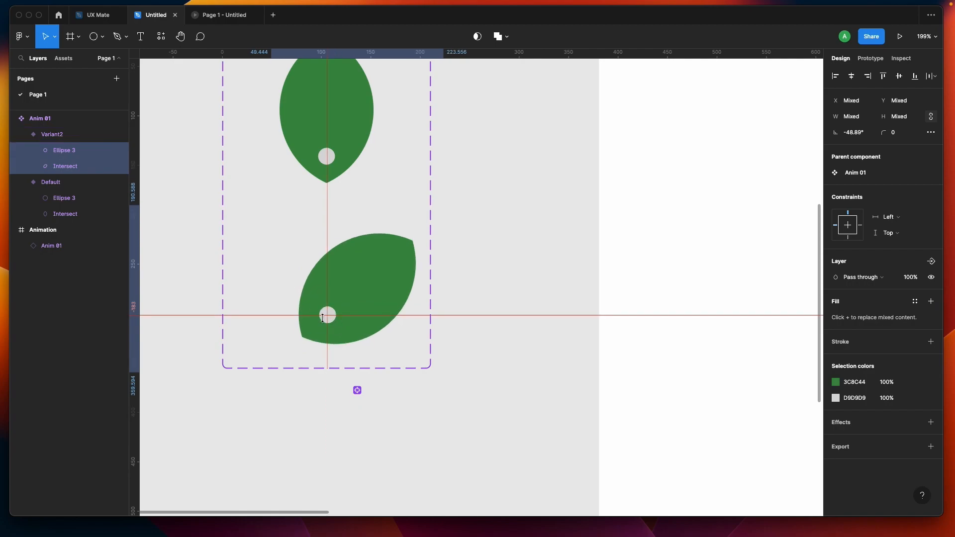
Step: Inspect the circle's alignment with the guides up close, watch the updated prototype preview, and return to the design file
{"action": "scroll", "coordinate": [348, 294], "scroll_direction": "up", "scroll_amount": 5}
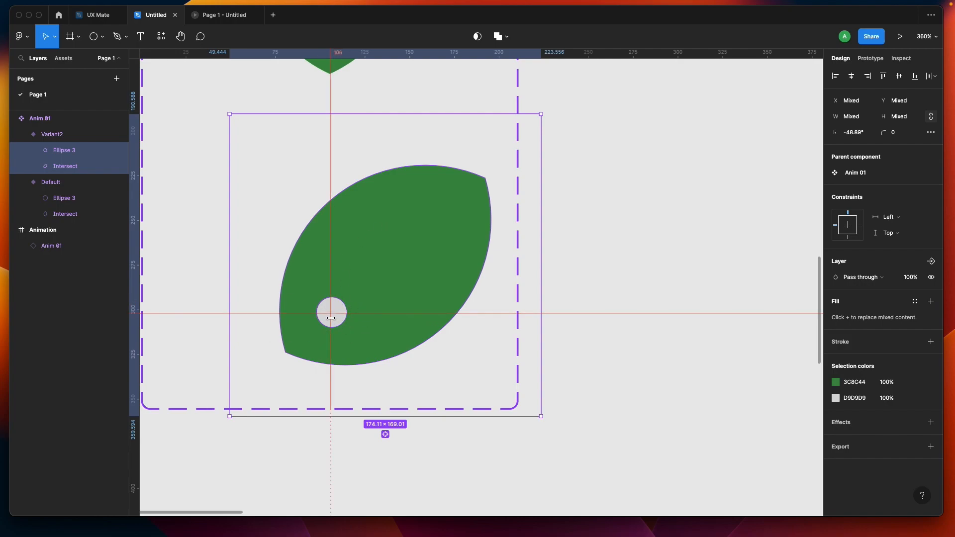
{"action": "scroll", "coordinate": [250, 245], "scroll_direction": "down", "scroll_amount": 5}
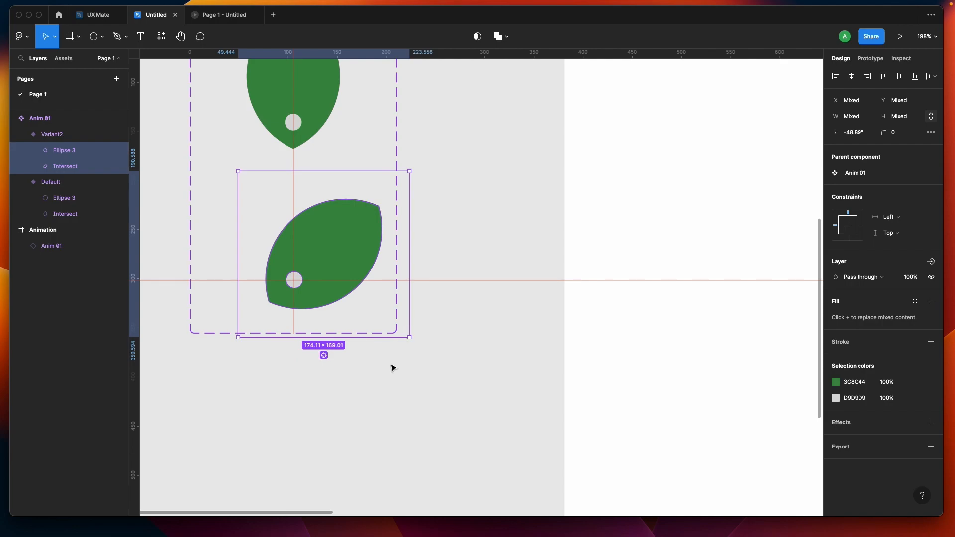
{"action": "left_click", "coordinate": [228, 17]}
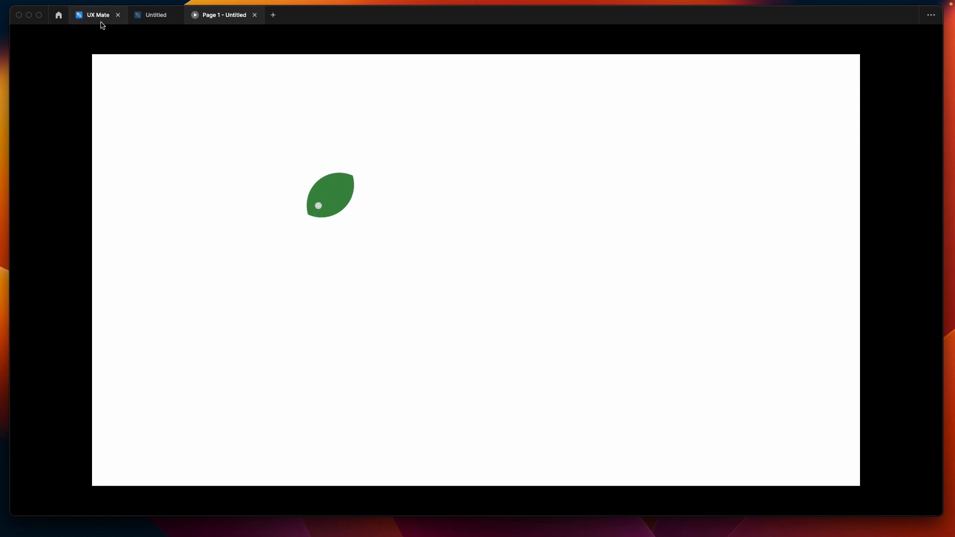
{"action": "left_click", "coordinate": [147, 20]}
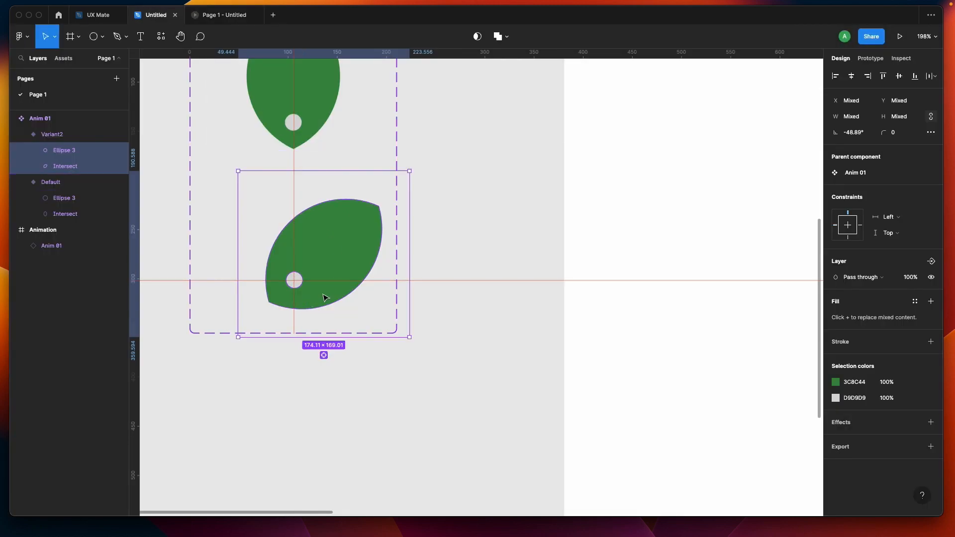
Step: Fine-tune the leaf and circle in Variant2 by moving them 2 px up and 1 px left
{"action": "key", "text": "Down"}
{"action": "key", "text": "Up"}
{"action": "key", "text": "Up"}
{"action": "key", "text": "Up"}
{"action": "key", "text": "Left"}
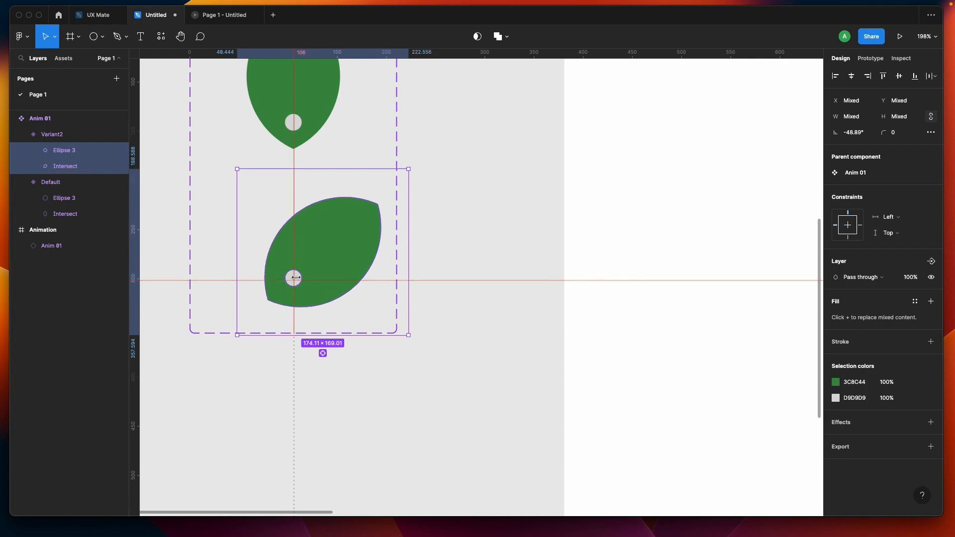
Step: Undo the moves and rotation of the leaf and small circle in Variant2
{"action": "key", "text": "super+z"}
{"action": "key", "text": "super+z"}
{"action": "key", "text": "super+z"}
{"action": "key", "text": "super+z"}
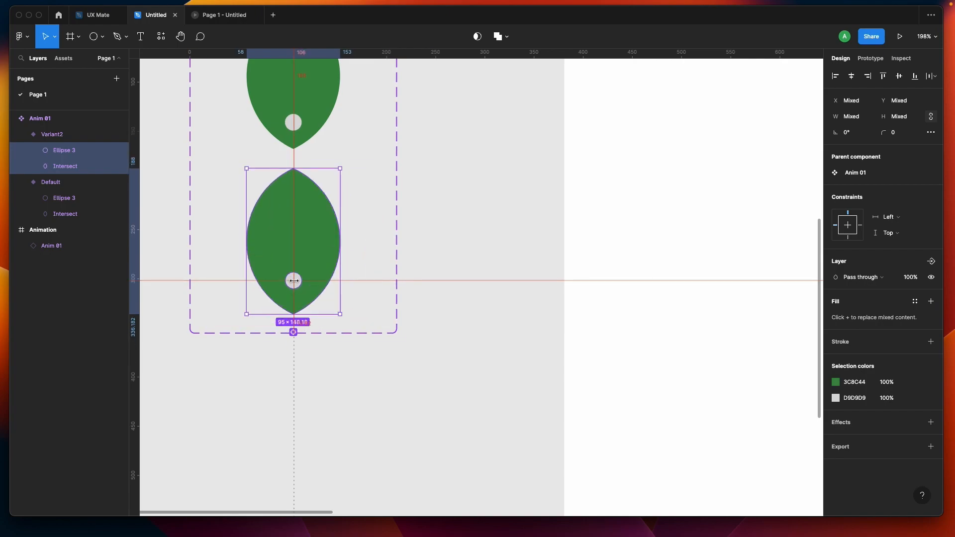
Step: Hide the small circles in both the Default and Variant2 variants
{"action": "left_click", "coordinate": [293, 122]}
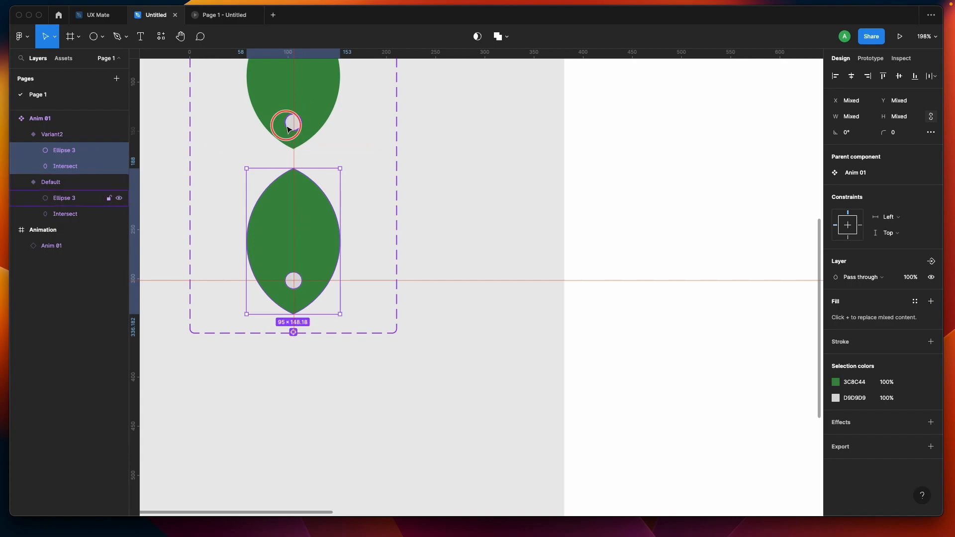
{"action": "left_click", "coordinate": [292, 282], "text": "shift"}
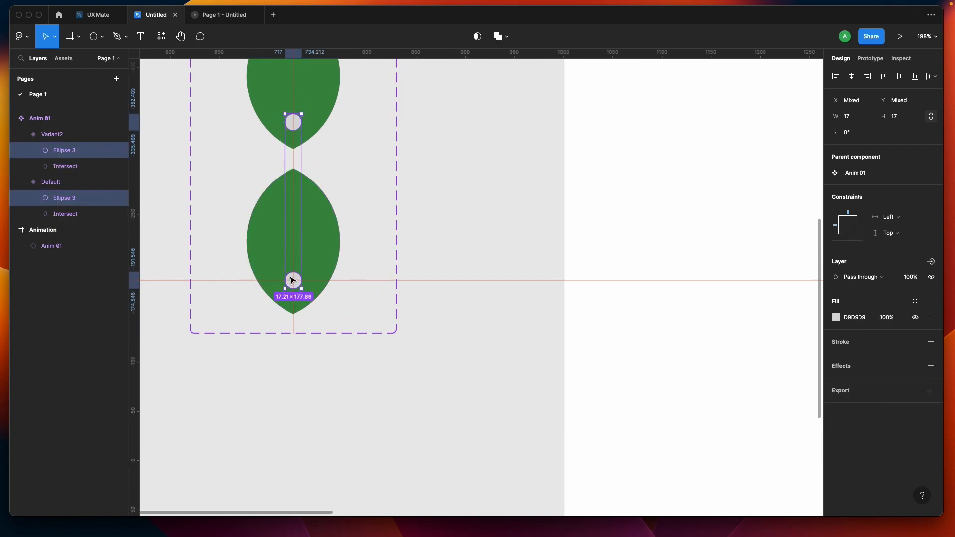
{"action": "left_click", "coordinate": [118, 150]}
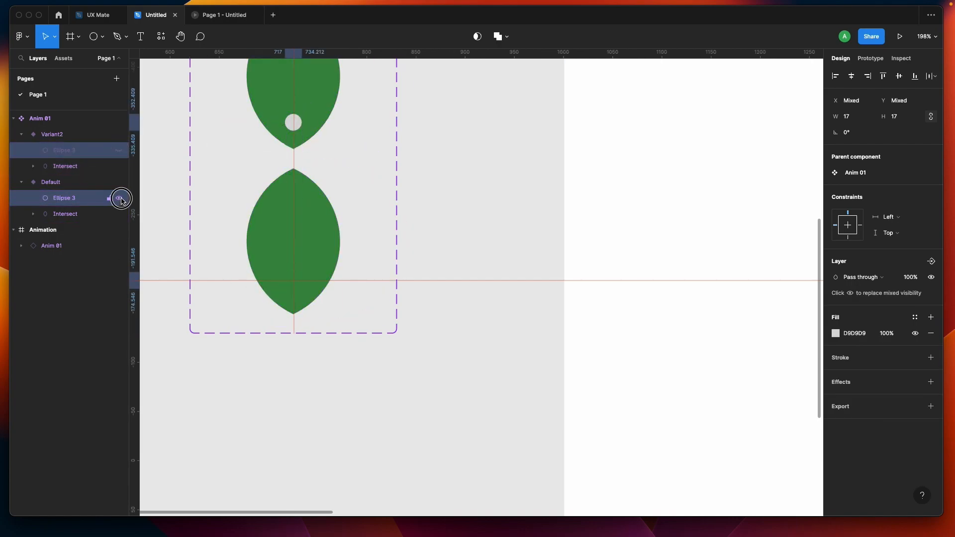
{"action": "left_click", "coordinate": [119, 197]}
Step: Move the horizontal guide down to the bottom tip of the leaf in Variant2, at 336
{"action": "left_click_drag", "start_coordinate": [348, 281], "coordinate": [287, 311]}
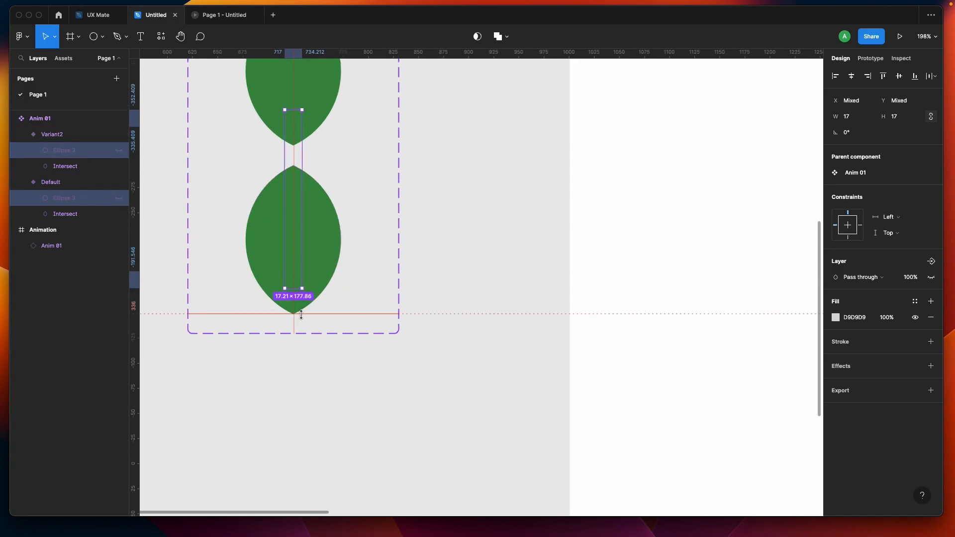
{"action": "scroll", "coordinate": [301, 314], "scroll_direction": "up", "scroll_amount": 15}
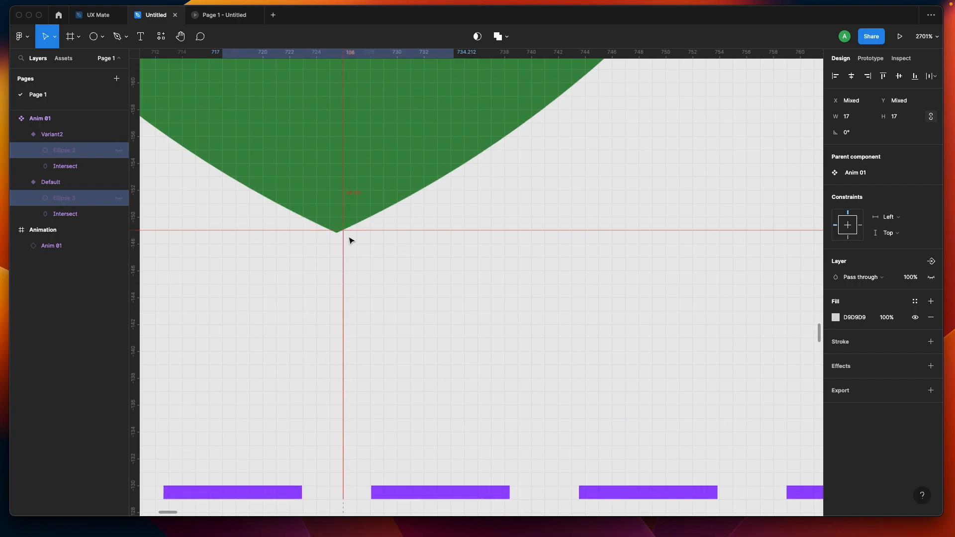
Step: Try to line up the bottom tip of Variant2's leaf with the vertical guide by shifting the variant sideways
{"action": "mouse_move", "coordinate": [345, 247]}
{"action": "left_mouse_down"}
{"action": "mouse_move", "coordinate": [331, 246]}
{"action": "mouse_move", "coordinate": [341, 251]}
{"action": "left_mouse_up"}
{"action": "left_click", "coordinate": [342, 251]}
{"action": "left_click", "coordinate": [373, 194]}
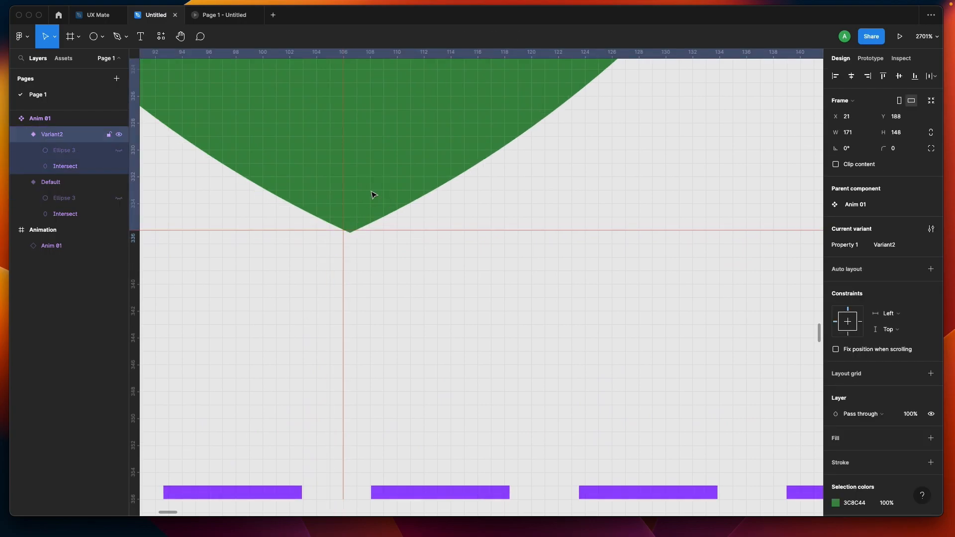
{"action": "scroll", "coordinate": [351, 252], "scroll_direction": "up", "scroll_amount": 2}
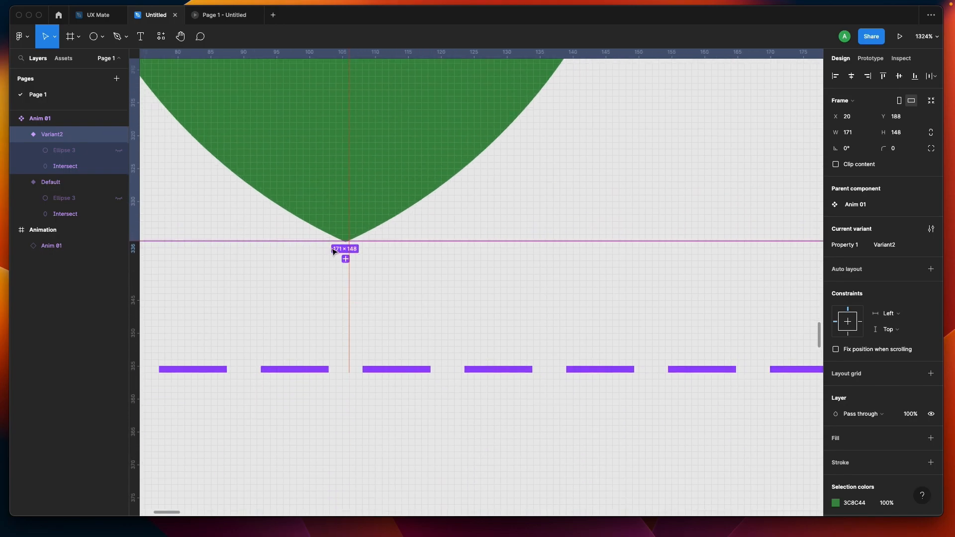
{"action": "scroll", "coordinate": [367, 240], "scroll_direction": "up", "scroll_amount": 2}
{"action": "scroll", "coordinate": [352, 228], "scroll_direction": "up", "scroll_amount": 2}
{"action": "scroll", "coordinate": [440, 259], "scroll_direction": "up", "scroll_amount": 5}
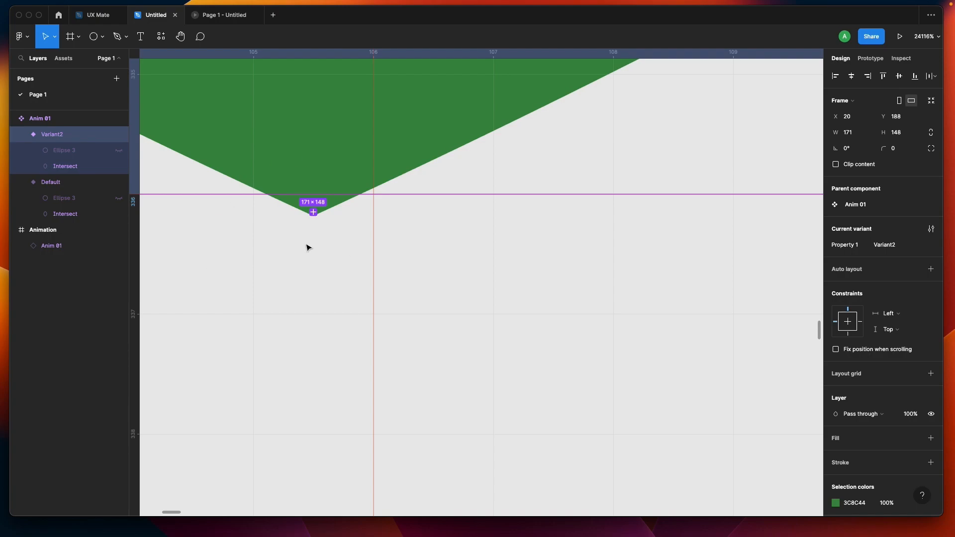
{"action": "left_click_drag", "start_coordinate": [372, 276], "coordinate": [353, 269]}
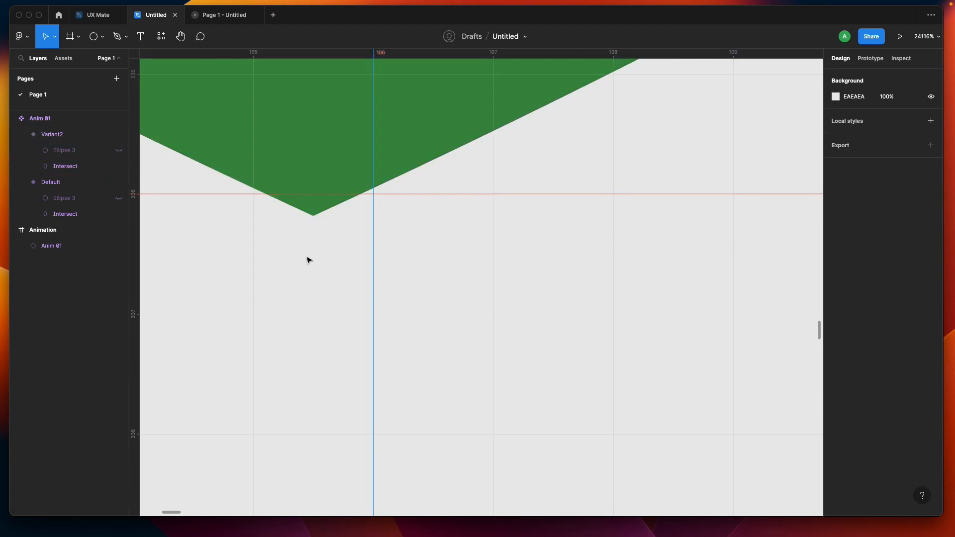
Step: Examine how the bottom tip of Variant2's leaf lines up with the two guides, both up close and zoomed out
{"action": "scroll", "coordinate": [315, 288], "scroll_direction": "down", "scroll_amount": 5}
{"action": "scroll", "coordinate": [316, 289], "scroll_direction": "down", "scroll_amount": 10}
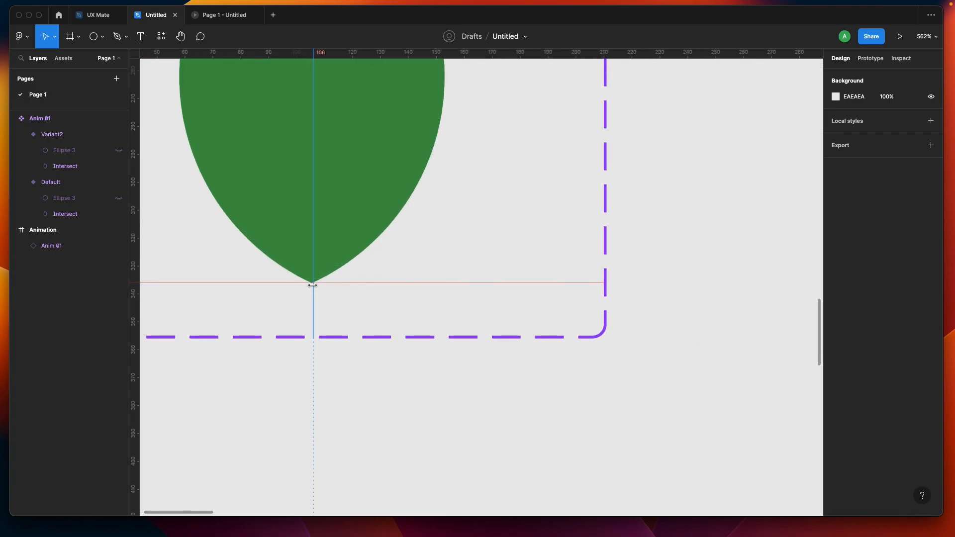
{"action": "scroll", "coordinate": [300, 281], "scroll_direction": "up", "scroll_amount": 2}
{"action": "scroll", "coordinate": [299, 281], "scroll_direction": "down", "scroll_amount": 8}
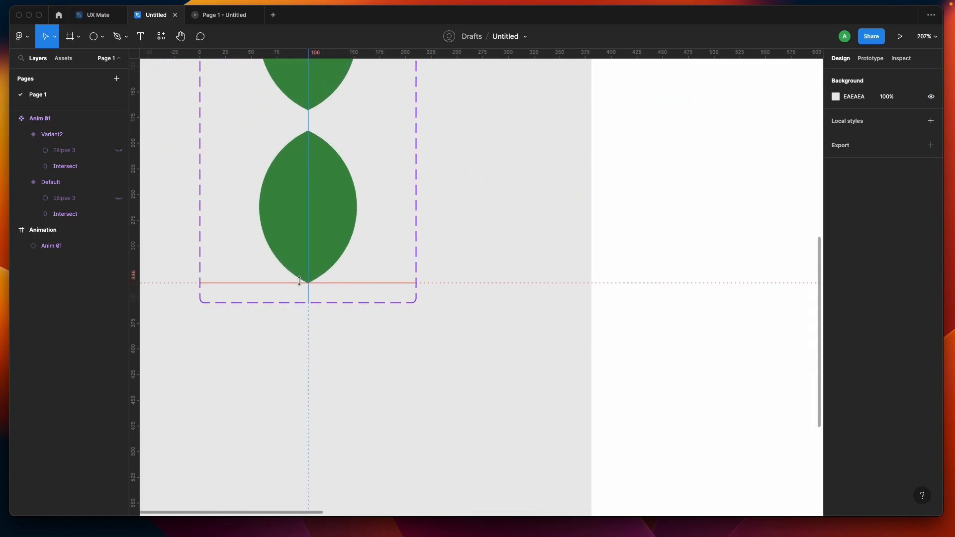
{"action": "scroll", "coordinate": [299, 281], "scroll_direction": "up", "scroll_amount": 3}
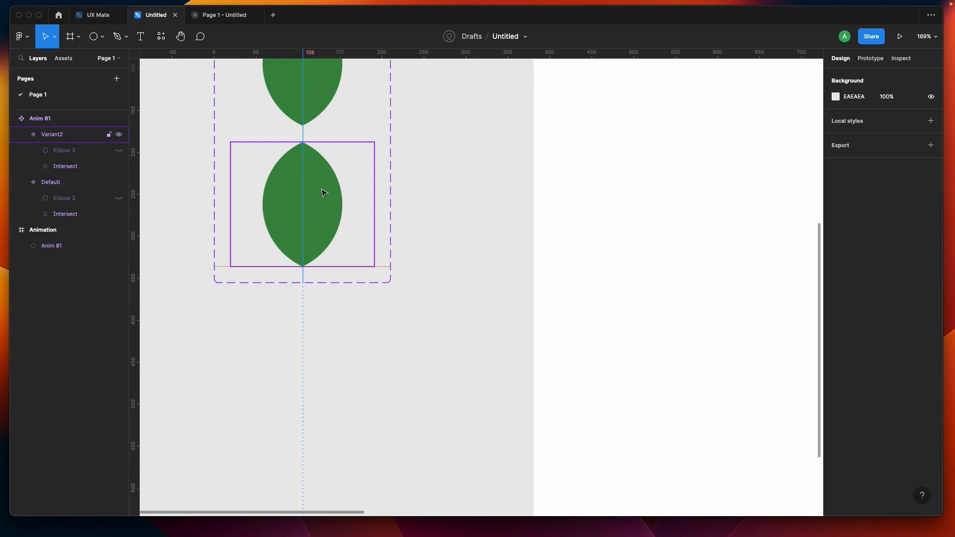
{"action": "scroll", "coordinate": [323, 193], "scroll_direction": "down", "scroll_amount": 3}
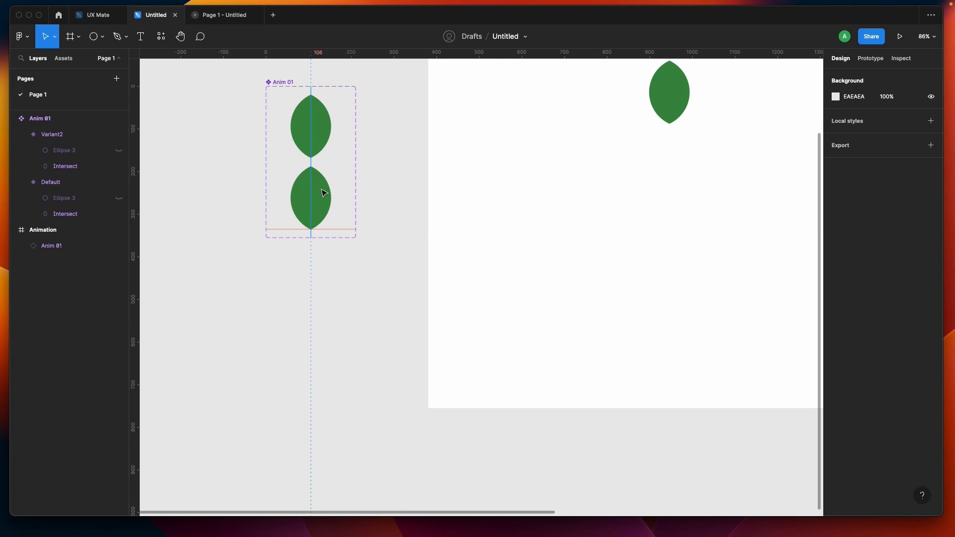
{"action": "scroll", "coordinate": [323, 192], "scroll_direction": "up", "scroll_amount": 4}
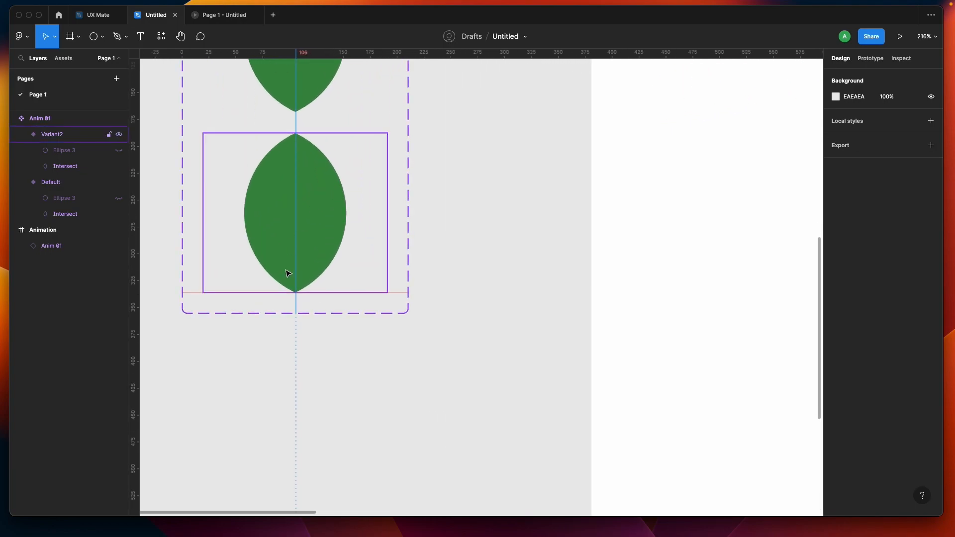
{"action": "scroll", "coordinate": [287, 273], "scroll_direction": "up", "scroll_amount": 4}
{"action": "scroll", "coordinate": [287, 274], "scroll_direction": "up", "scroll_amount": 10}
{"action": "scroll", "coordinate": [352, 223], "scroll_direction": "up", "scroll_amount": 5}
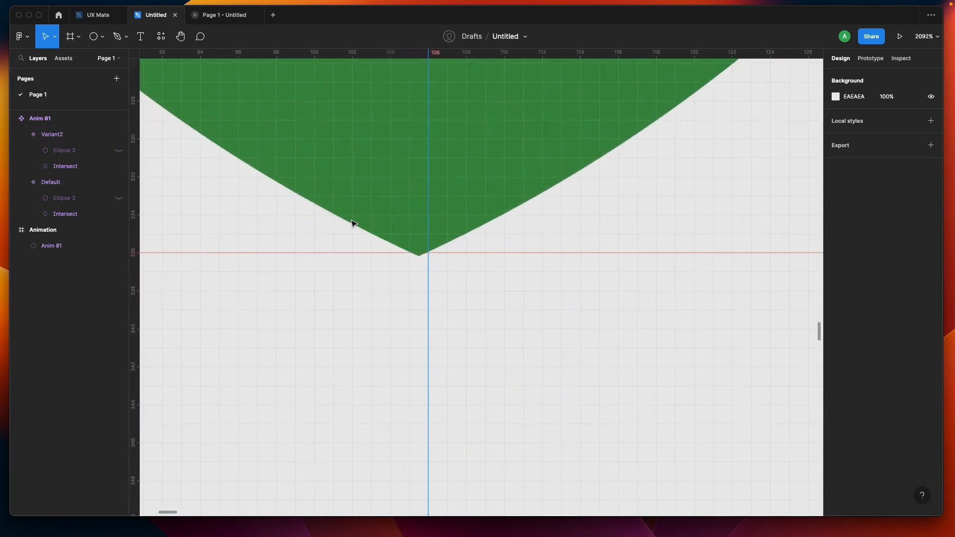
{"action": "scroll", "coordinate": [352, 223], "scroll_direction": "up", "scroll_amount": 2}
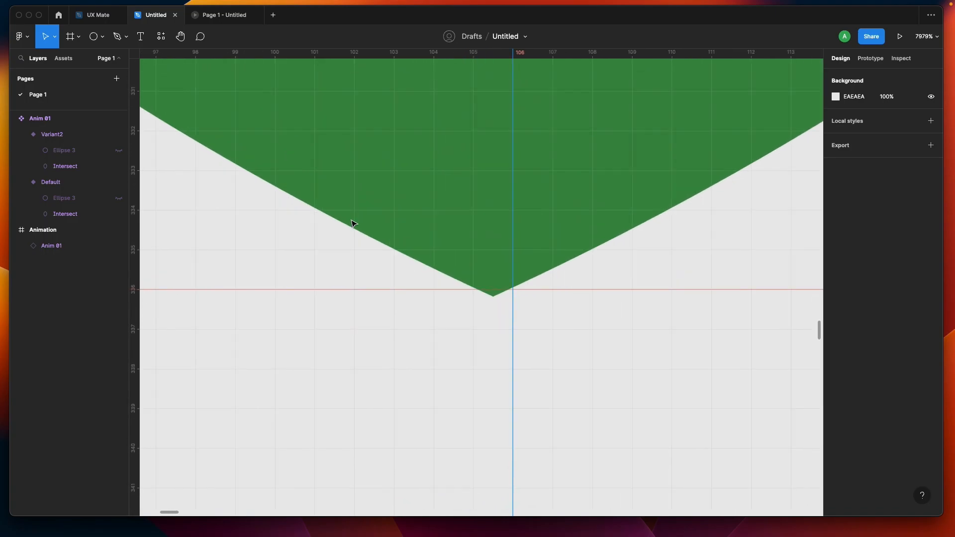
{"action": "scroll", "coordinate": [352, 222], "scroll_direction": "down", "scroll_amount": 5}
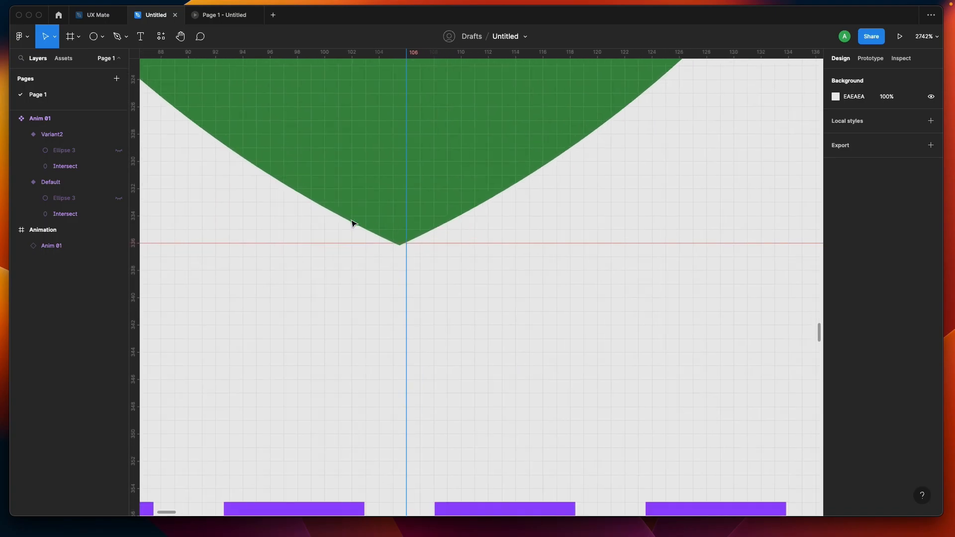
{"action": "scroll", "coordinate": [351, 222], "scroll_direction": "down", "scroll_amount": 3}
{"action": "scroll", "coordinate": [352, 223], "scroll_direction": "down", "scroll_amount": 10}
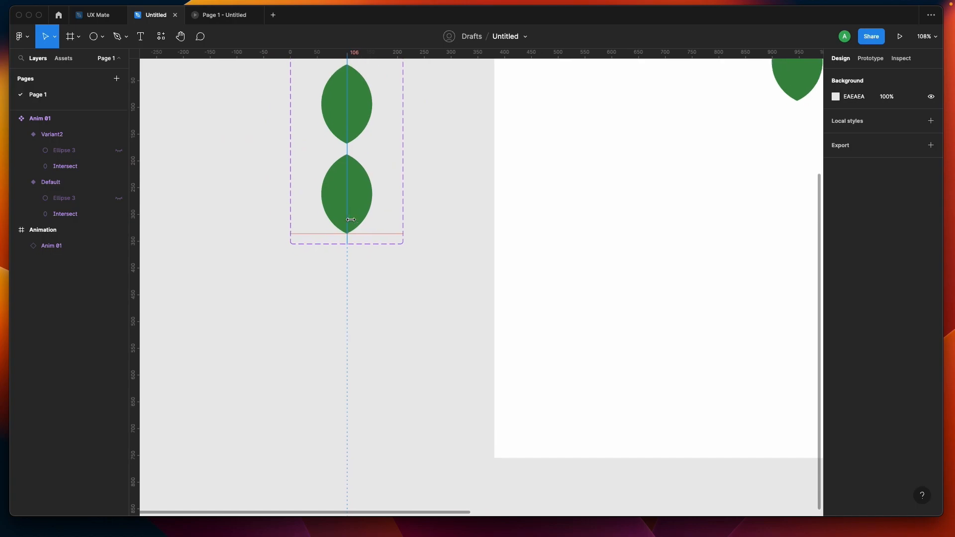
{"action": "left_click", "coordinate": [433, 223]}
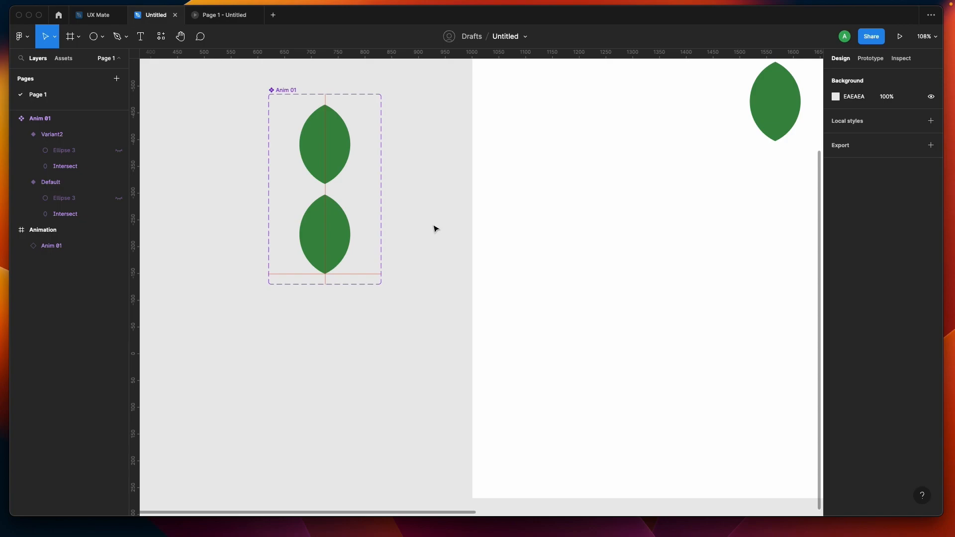
Step: Rotate the leaf in Variant2 clockwise by about 40°
{"action": "left_click", "coordinate": [323, 262]}
{"action": "scroll", "coordinate": [321, 253], "scroll_direction": "up", "scroll_amount": 3}
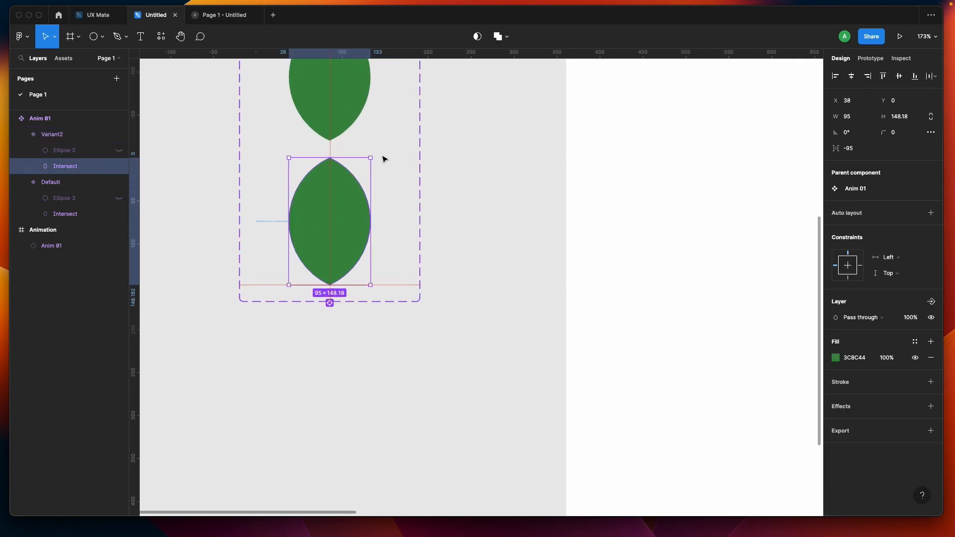
{"action": "left_click_drag", "start_coordinate": [374, 153], "coordinate": [416, 198]}
{"action": "scroll", "coordinate": [301, 262], "scroll_direction": "up", "scroll_amount": 5}
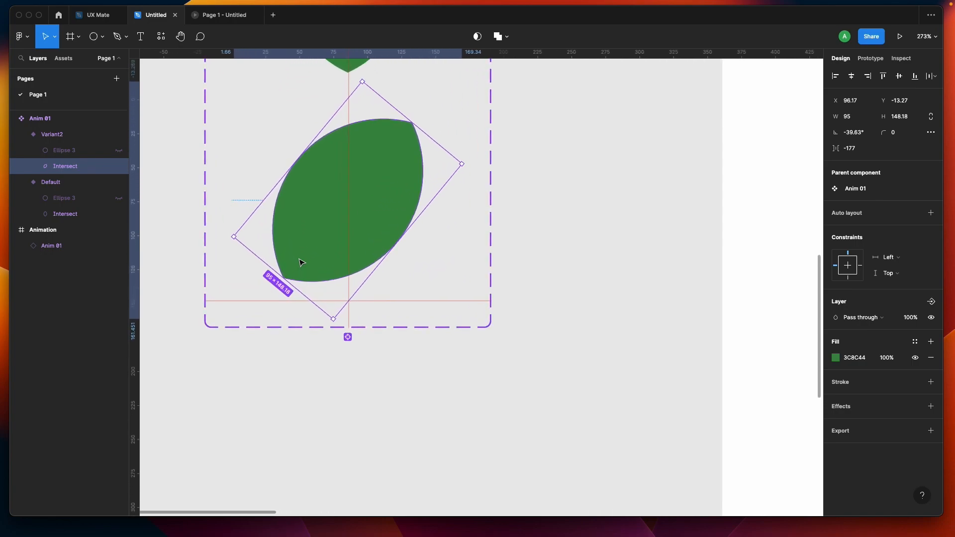
Step: Nudge the rotated leaf in Variant2 54 px right and 17 px down, bringing its lower tip near the guides' crossing
{"action": "key", "text": "shift+Right"}
{"action": "key", "text": "shift+Right"}
{"action": "key", "text": "shift+Right"}
{"action": "key", "text": "shift+Right"}
{"action": "key", "text": "Down"}
{"action": "key", "text": "Right"}
{"action": "key", "text": "Right"}
{"action": "key", "text": "Down"}
{"action": "key", "text": "Down"}
{"action": "key", "text": "Right"}
{"action": "key", "text": "Down"}
{"action": "key", "text": "Down"}
{"action": "key", "text": "Down"}
{"action": "key", "text": "Down"}
{"action": "key", "text": "shift+Down"}
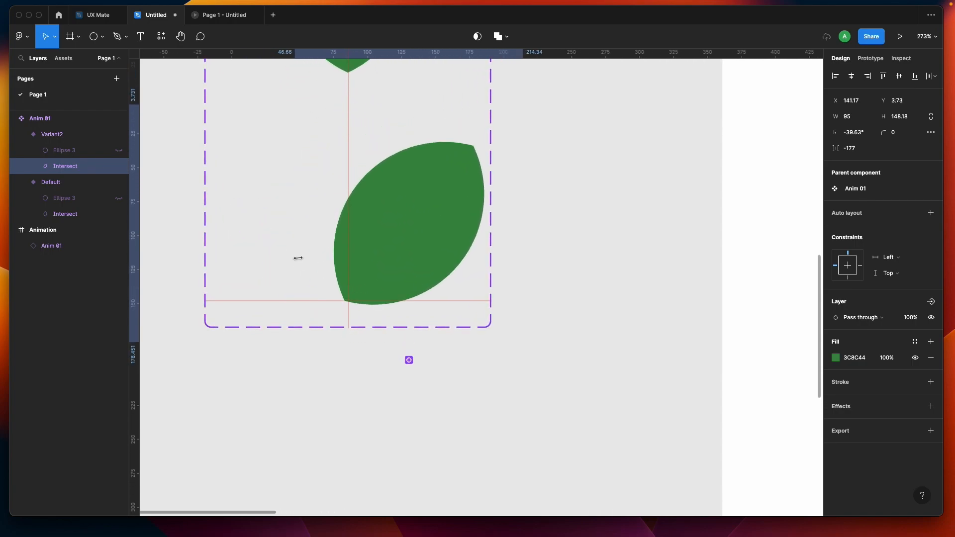
{"action": "key", "text": "shift+Right"}
{"action": "key", "text": "Right"}
{"action": "key", "text": "Right"}
{"action": "key", "text": "Left"}
{"action": "scroll", "coordinate": [300, 262], "scroll_direction": "up", "scroll_amount": 10}
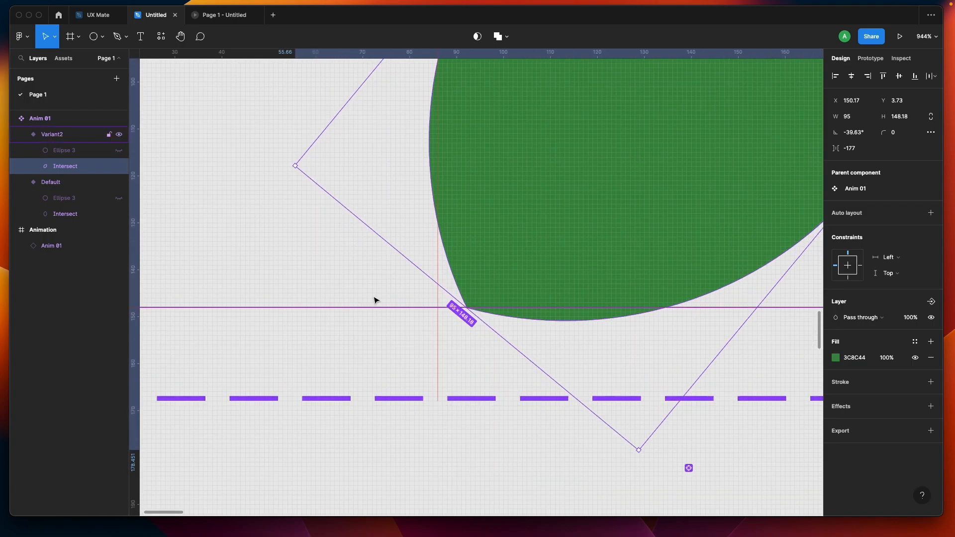
Step: Fine-tune the rotated leaf to X 143.51, Y 3 so its lower tip sits approximately where the guides cross
{"action": "left_click_drag", "start_coordinate": [481, 300], "coordinate": [455, 302]}
{"action": "scroll", "coordinate": [455, 302], "scroll_direction": "up", "scroll_amount": 15}
{"action": "left_click", "coordinate": [399, 311]}
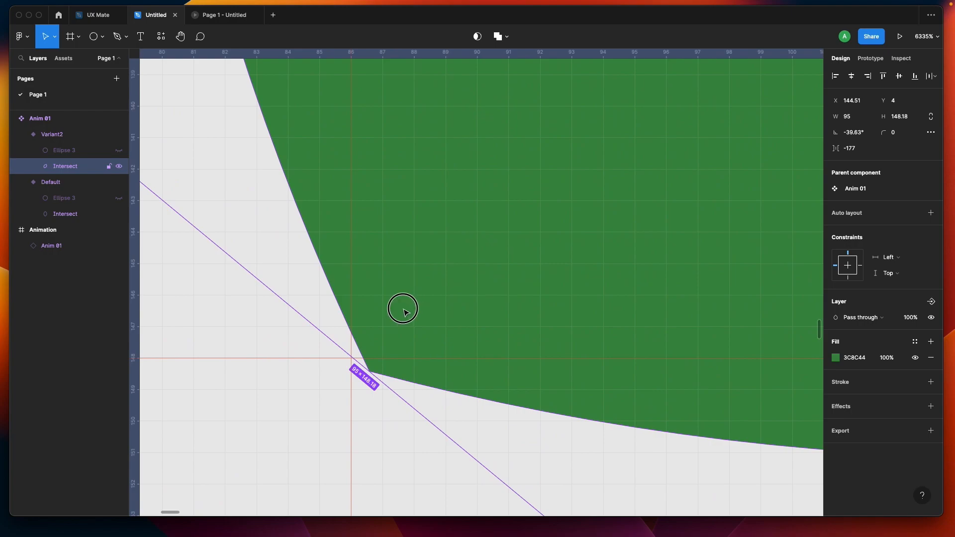
{"action": "left_click_drag", "start_coordinate": [393, 305], "coordinate": [399, 305]}
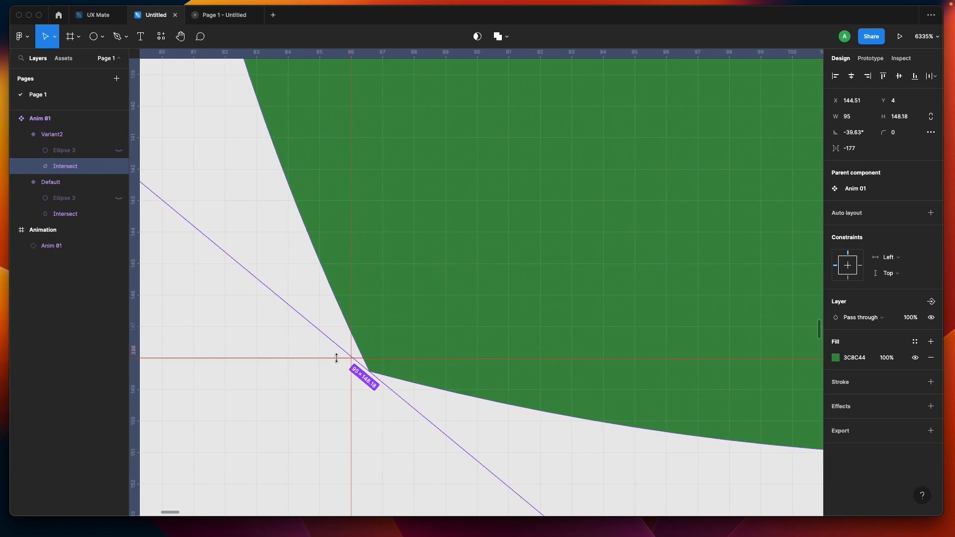
{"action": "key", "text": "Up"}
{"action": "key", "text": "Left"}
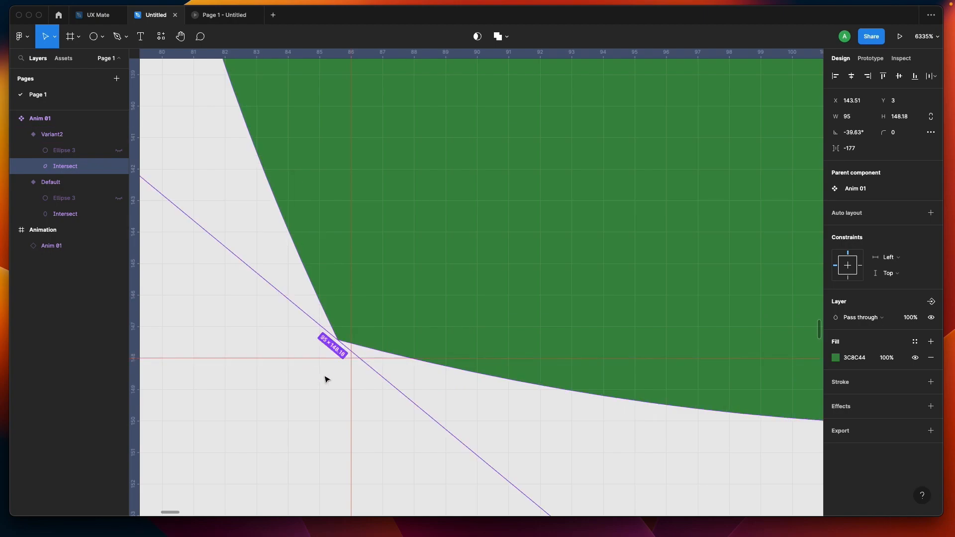
{"action": "left_click_drag", "start_coordinate": [419, 307], "coordinate": [409, 322]}
{"action": "scroll", "coordinate": [409, 321], "scroll_direction": "down", "scroll_amount": 15}
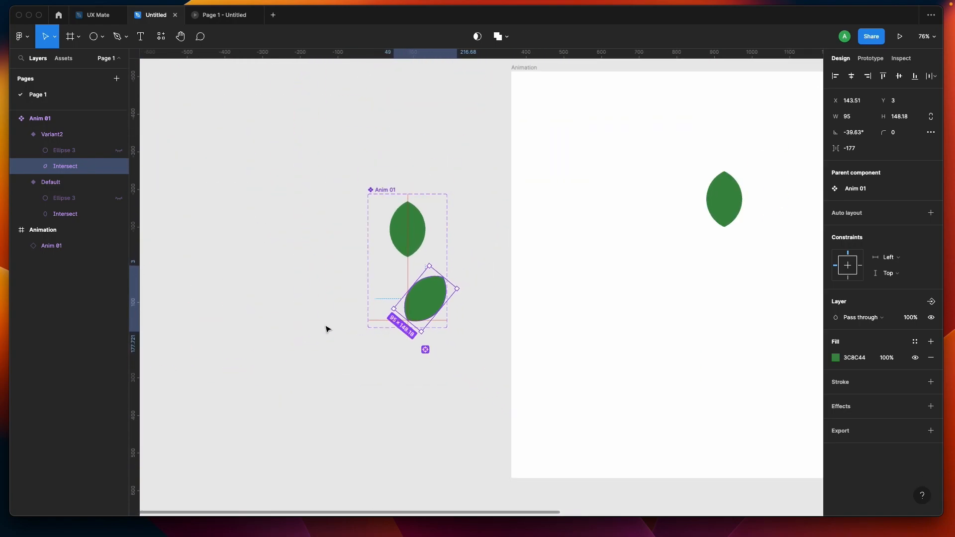
Step: Deselect the leaf, watch the updated animation in the prototype preview, and return to the design file
{"action": "left_click", "coordinate": [433, 366]}
{"action": "left_click", "coordinate": [227, 18]}
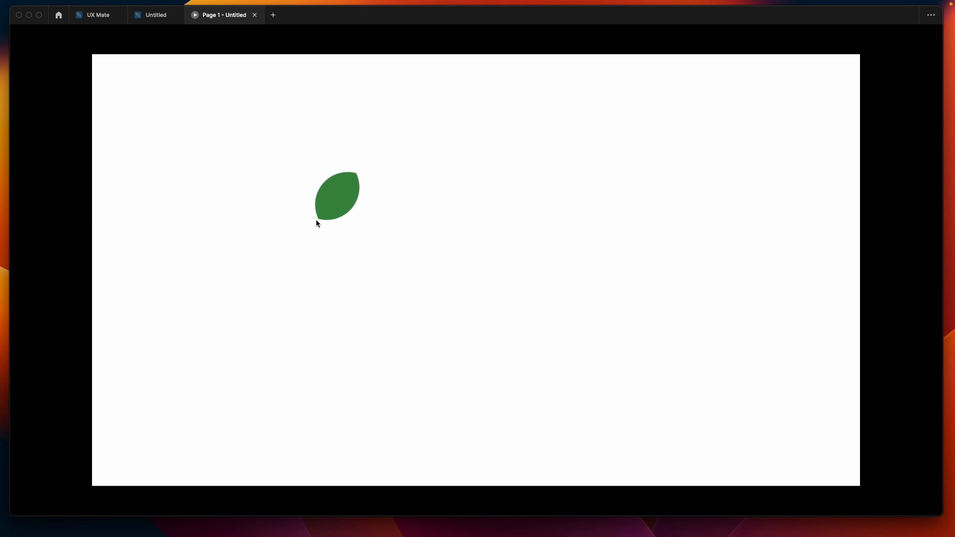
{"action": "left_click", "coordinate": [156, 16]}
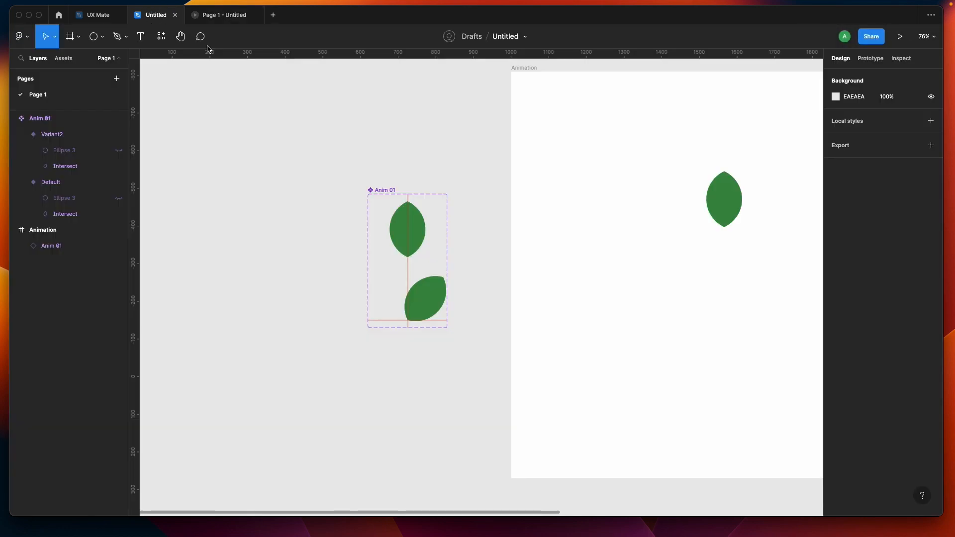
Step: Review the Default variant's leaf tip and After delay interaction details, and reopen the prototype preview
{"action": "scroll", "coordinate": [428, 370], "scroll_direction": "right", "scroll_amount": 1}
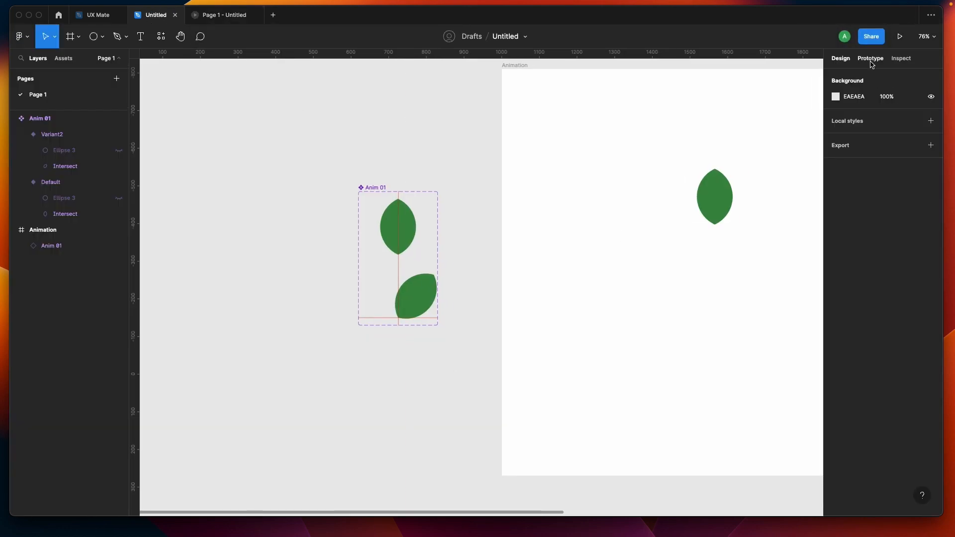
{"action": "left_click", "coordinate": [416, 248]}
{"action": "scroll", "coordinate": [415, 248], "scroll_direction": "up", "scroll_amount": 6}
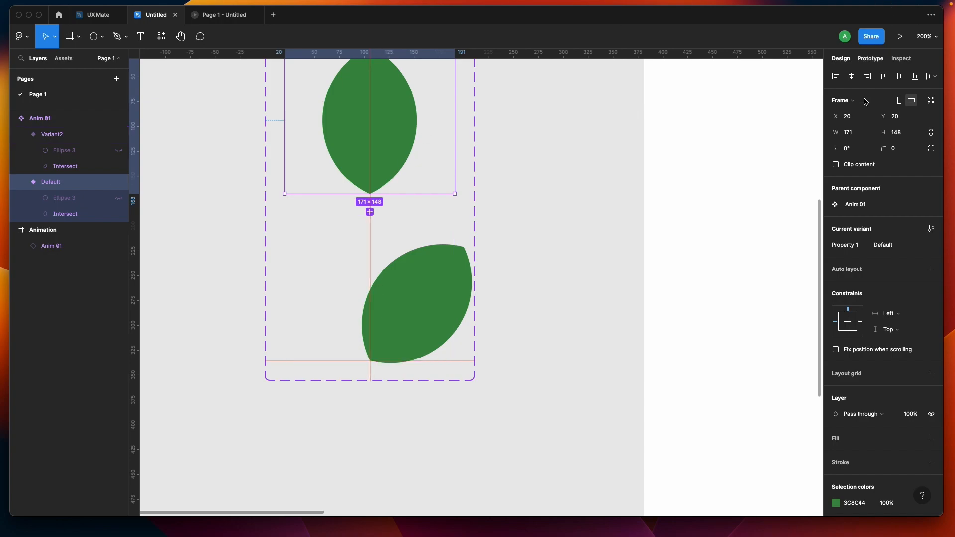
{"action": "scroll", "coordinate": [284, 209], "scroll_direction": "up", "scroll_amount": 3}
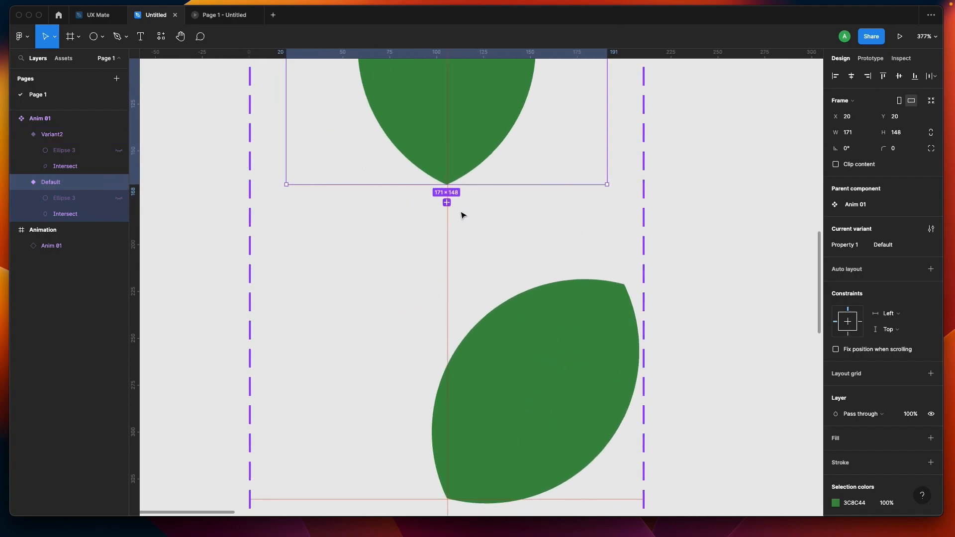
{"action": "scroll", "coordinate": [460, 212], "scroll_direction": "up", "scroll_amount": 5}
{"action": "left_click", "coordinate": [870, 58]}
{"action": "left_click", "coordinate": [420, 193]}
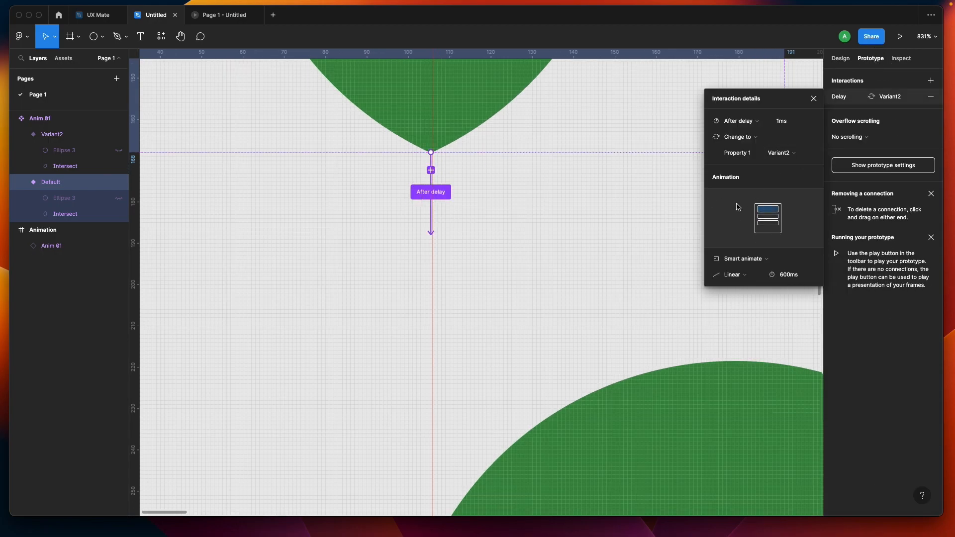
{"action": "left_click", "coordinate": [238, 16]}
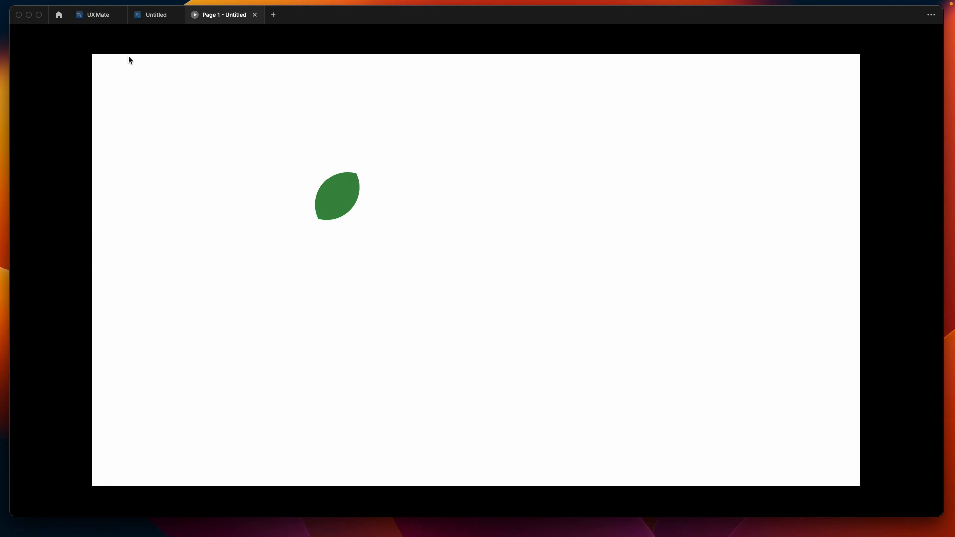
Step: Keep Smart animate on the Default variant's After delay interaction, set its easing to Ease in, and check the motion in the prototype preview
{"action": "left_click", "coordinate": [154, 16]}
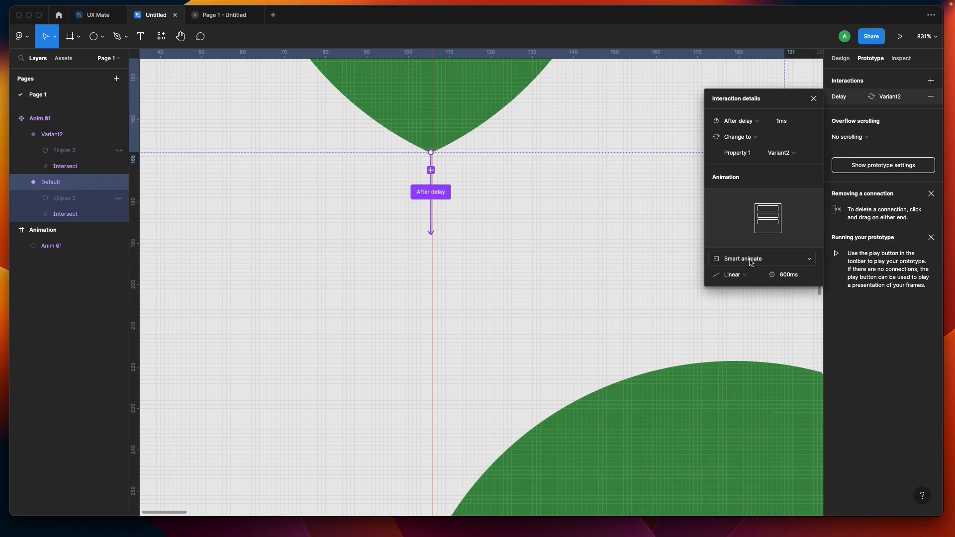
{"action": "left_click", "coordinate": [751, 262]}
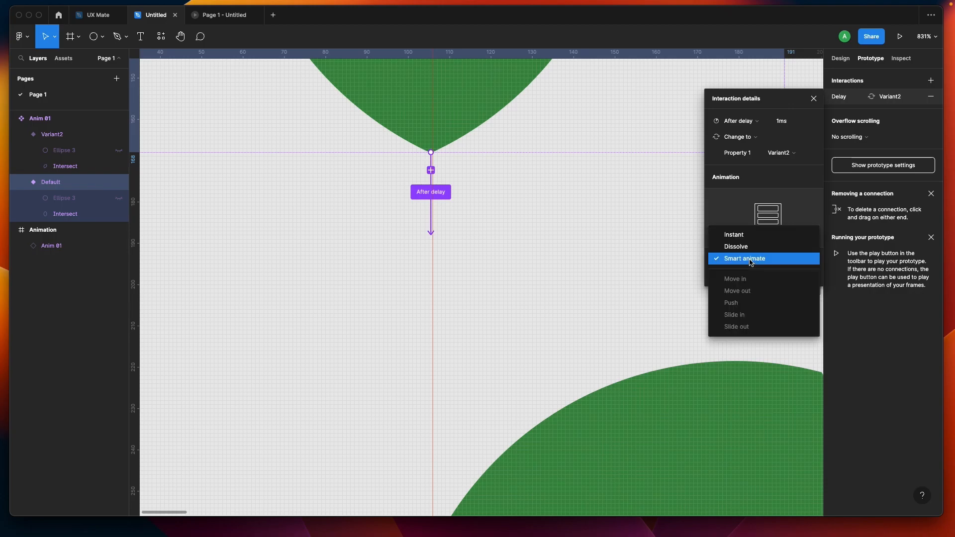
{"action": "left_click", "coordinate": [746, 259]}
{"action": "left_click", "coordinate": [734, 276]}
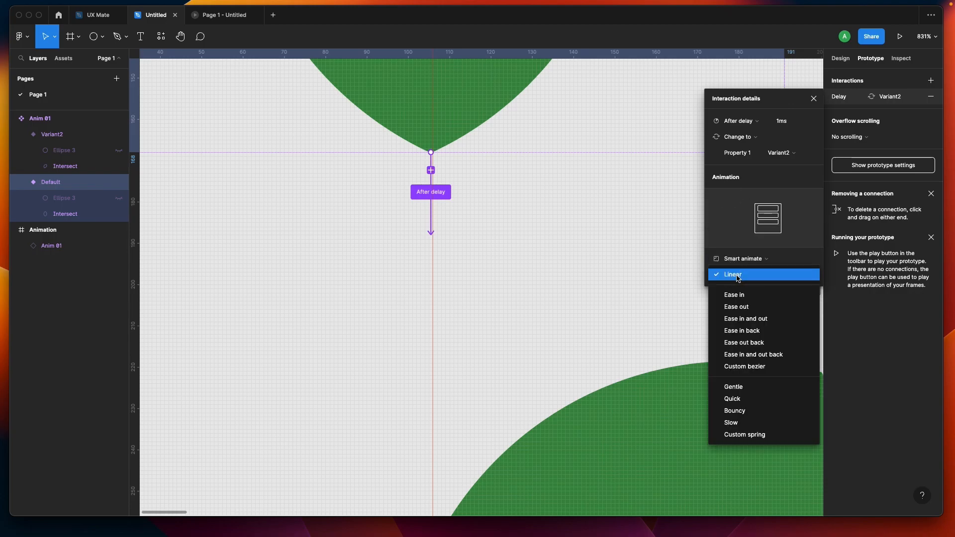
{"action": "left_click", "coordinate": [764, 295]}
{"action": "left_click", "coordinate": [224, 15]}
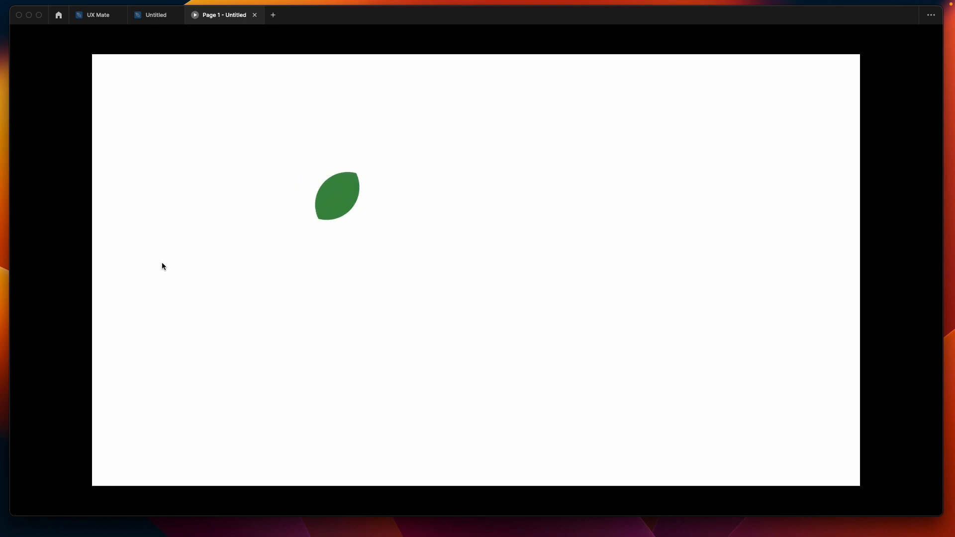
{"action": "left_click", "coordinate": [151, 16]}
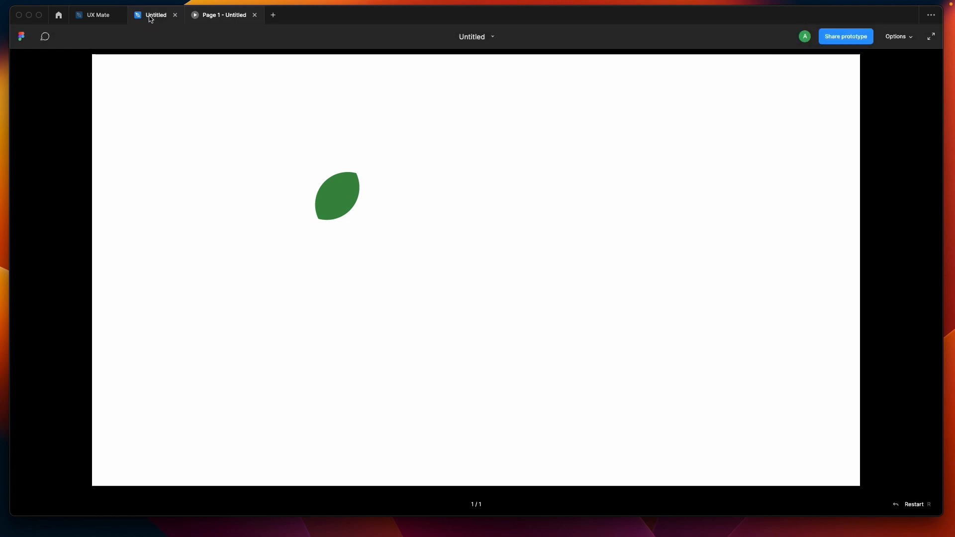
Step: Set the easing of the Default variant's interaction to Ease in and out and check the motion in the prototype preview
{"action": "left_click", "coordinate": [729, 274]}
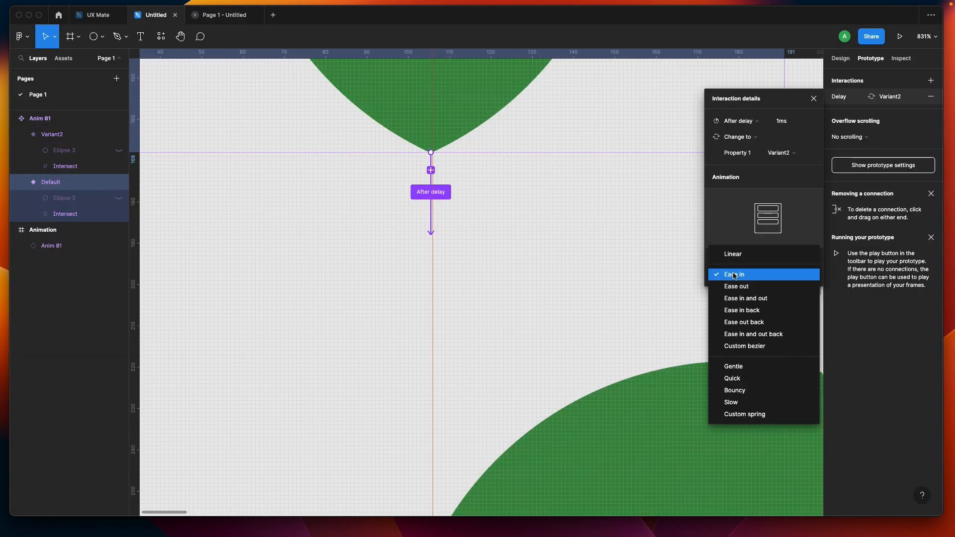
{"action": "left_click", "coordinate": [738, 301]}
{"action": "left_click", "coordinate": [213, 15]}
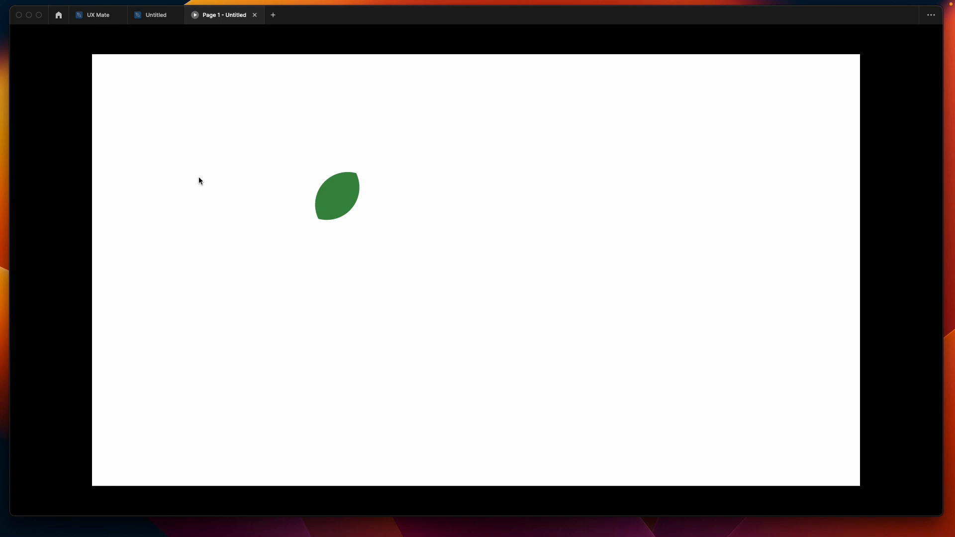
{"action": "left_click", "coordinate": [158, 17]}
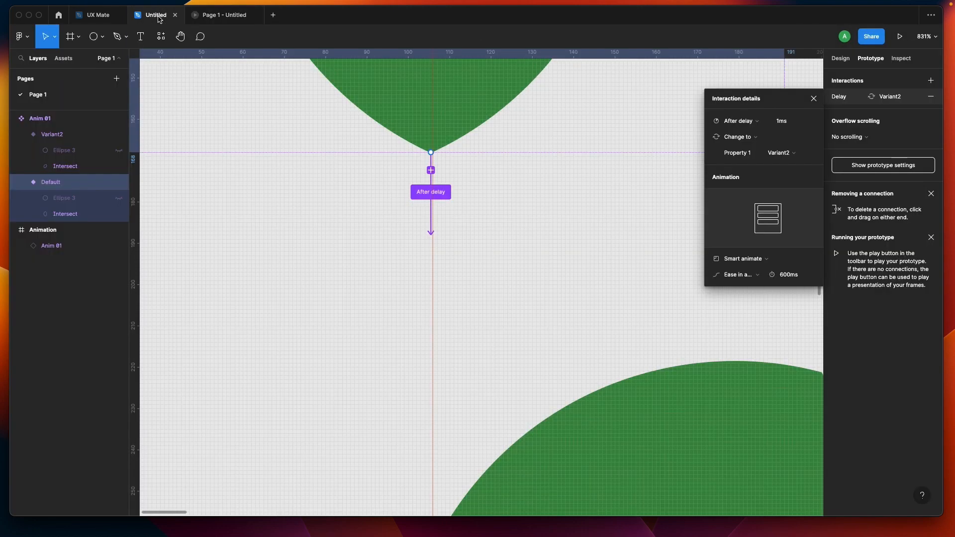
Step: Set the Default variant's Smart animate duration to 2000 ms and check the slower motion in the prototype preview
{"action": "left_click", "coordinate": [800, 280]}
{"action": "type", "text": "1"}
{"action": "key", "text": "BackSpace"}
{"action": "type", "text": "2s"}
{"action": "key", "text": "Return"}
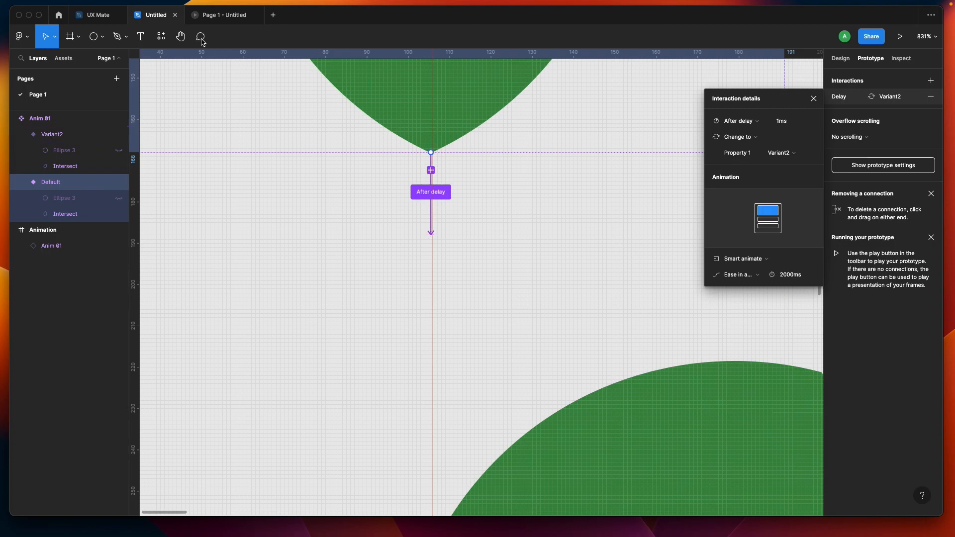
{"action": "left_click", "coordinate": [223, 19]}
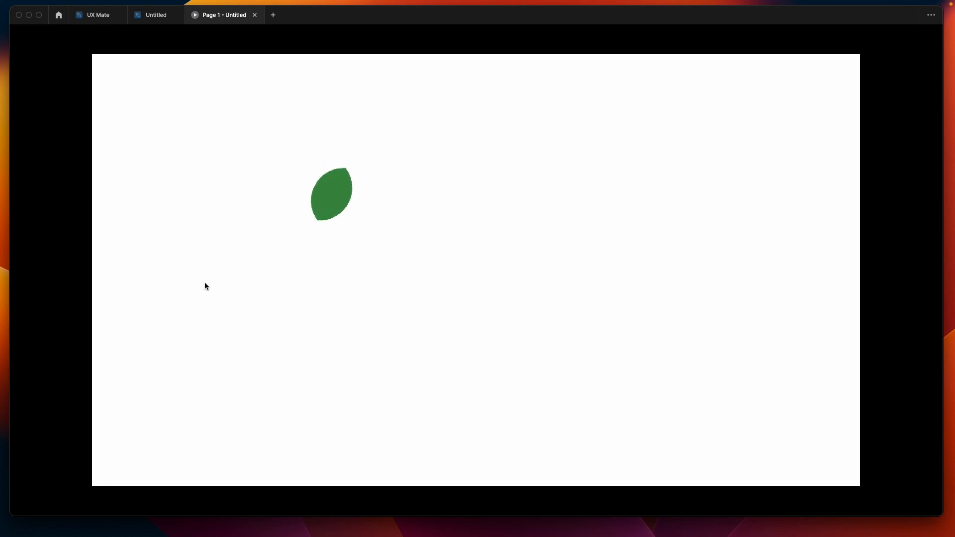
{"action": "left_click", "coordinate": [156, 19]}
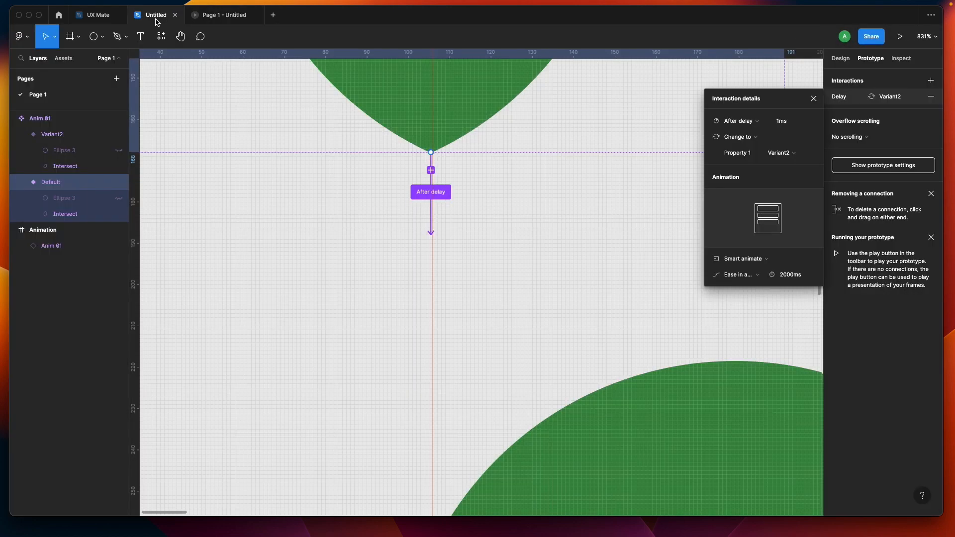
Step: Set the easing to Custom bezier, shape the curve to about 0.74, 0.28, 0.2, 0.92, and check the motion in the prototype preview
{"action": "left_click", "coordinate": [735, 274]}
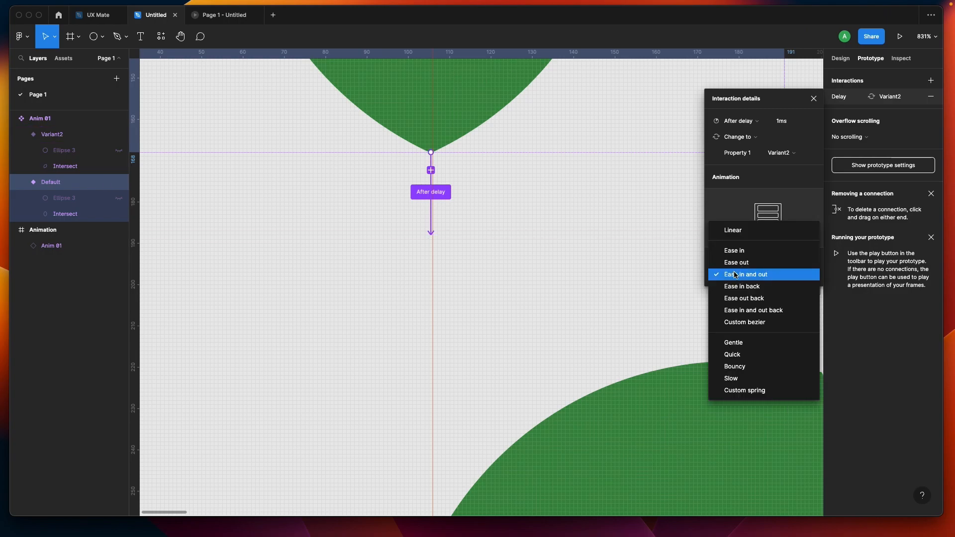
{"action": "left_click", "coordinate": [762, 325]}
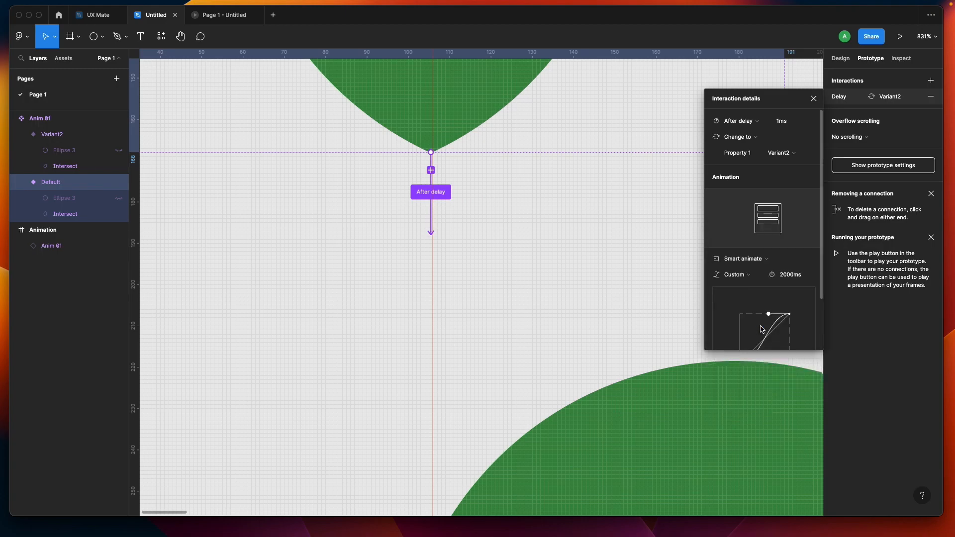
{"action": "scroll", "coordinate": [748, 314], "scroll_direction": "down", "scroll_amount": 3}
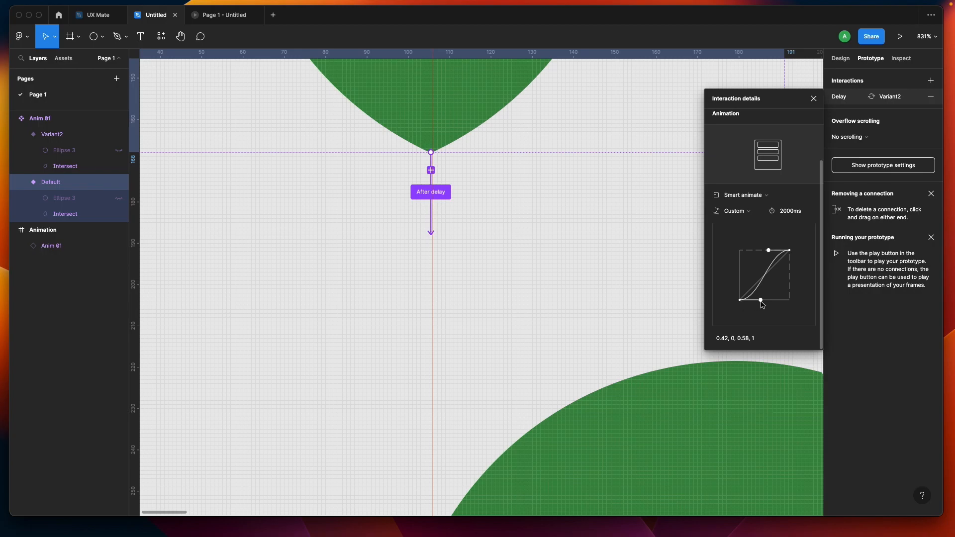
{"action": "left_click_drag", "start_coordinate": [763, 304], "coordinate": [771, 285]}
{"action": "left_click_drag", "start_coordinate": [769, 251], "coordinate": [777, 287]}
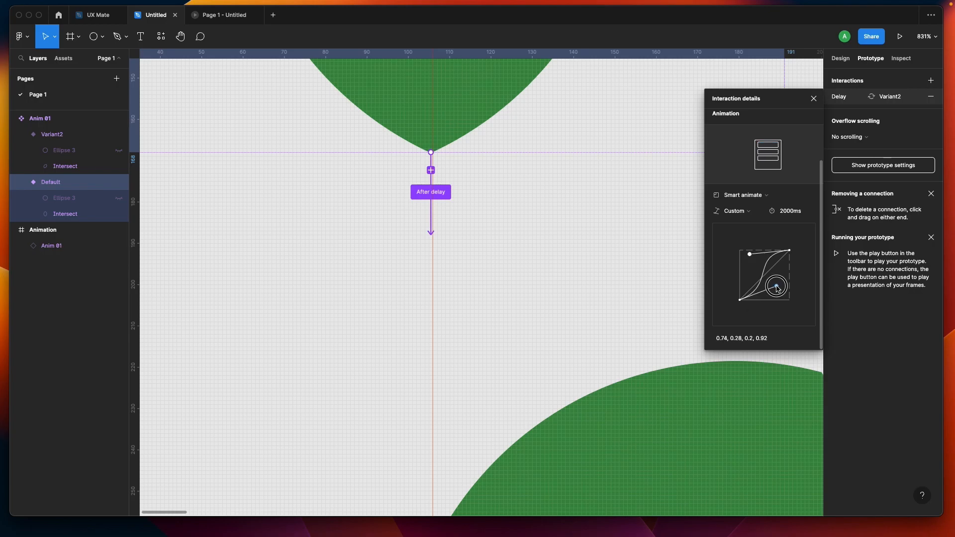
{"action": "left_click", "coordinate": [223, 17]}
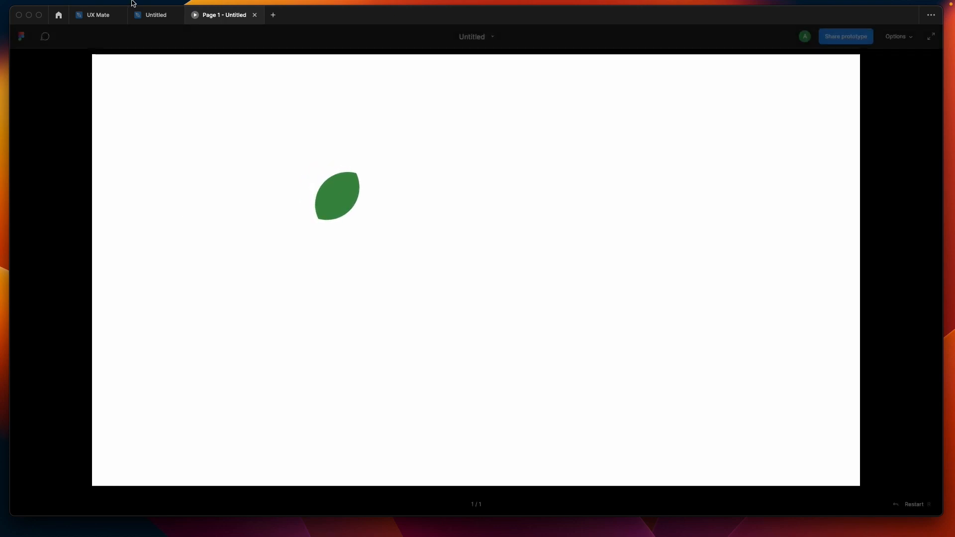
{"action": "left_click", "coordinate": [164, 21]}
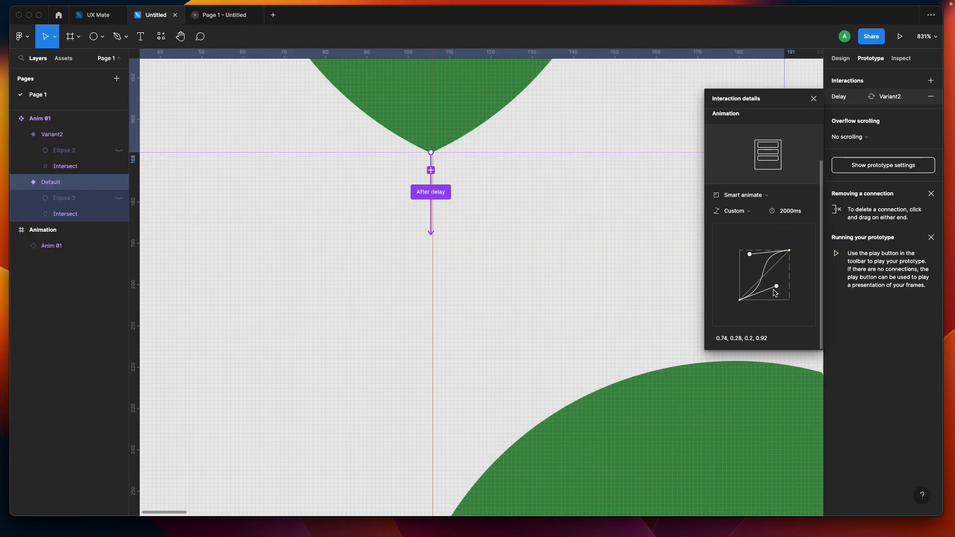
Step: Reshape the custom bezier curve to about 0.24, 0.36, 0.49, 1.13 and check the motion in the prototype preview
{"action": "left_click_drag", "start_coordinate": [777, 286], "coordinate": [764, 244]}
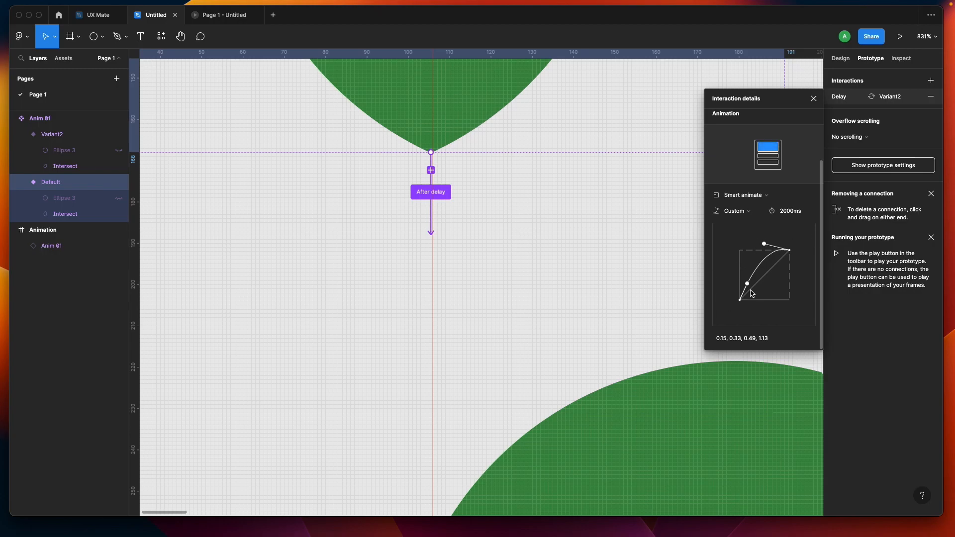
{"action": "left_click_drag", "start_coordinate": [747, 286], "coordinate": [752, 285]}
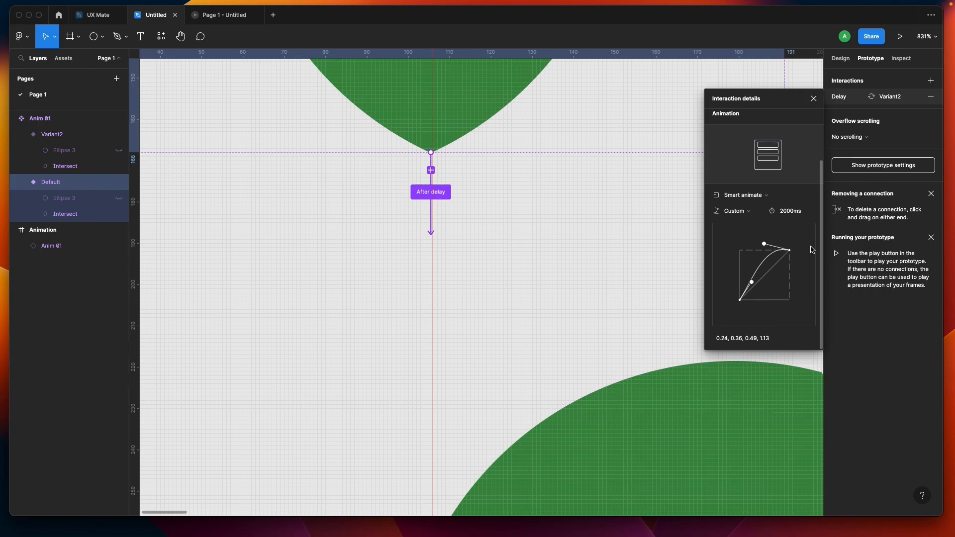
{"action": "left_click", "coordinate": [229, 15]}
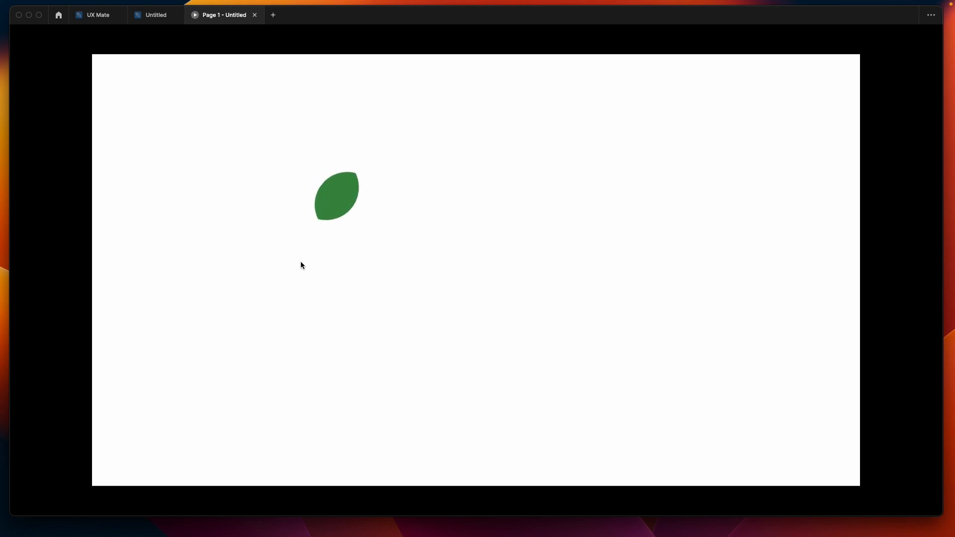
{"action": "left_click", "coordinate": [160, 21]}
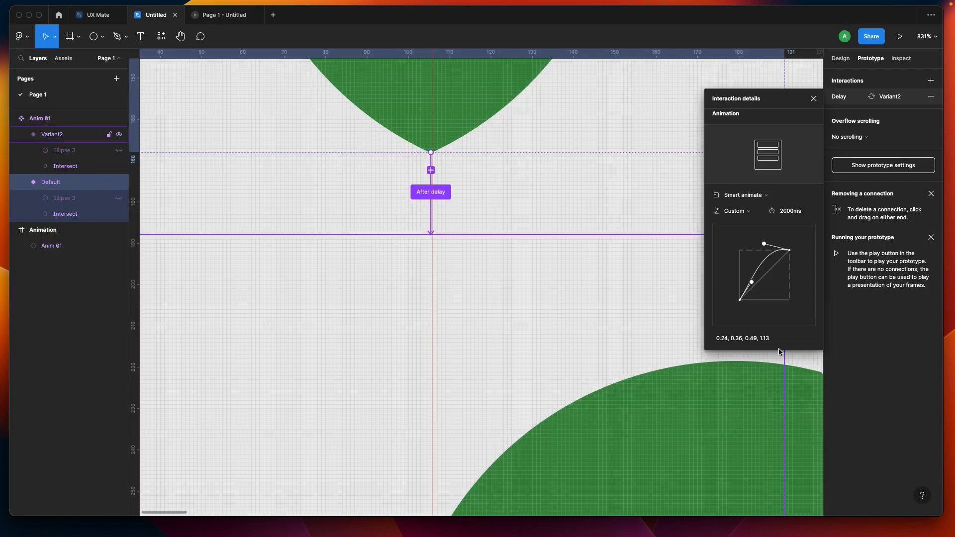
Step: Move the bezier curve's first handle to about 0.9, 0.8 and check the motion in the prototype preview
{"action": "left_click_drag", "start_coordinate": [751, 283], "coordinate": [785, 263]}
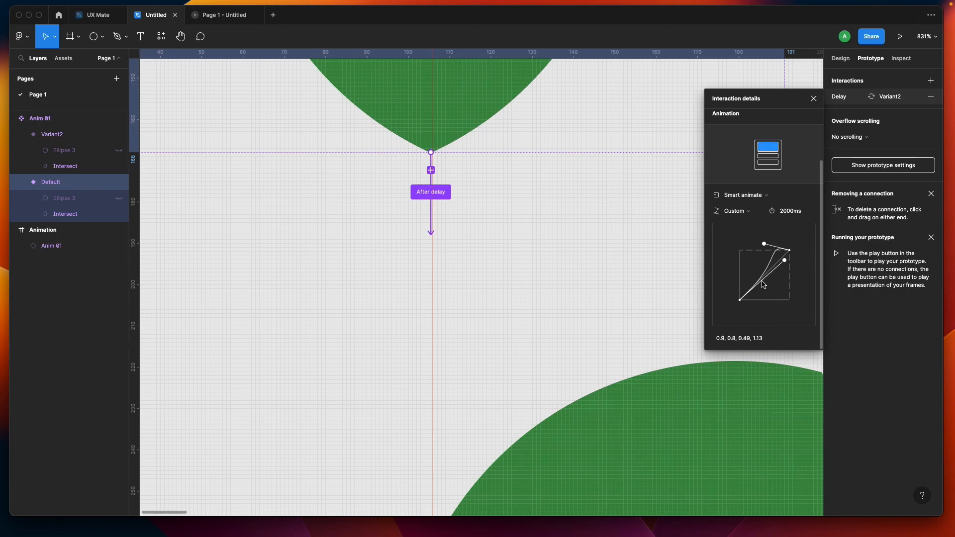
{"action": "left_click", "coordinate": [214, 15]}
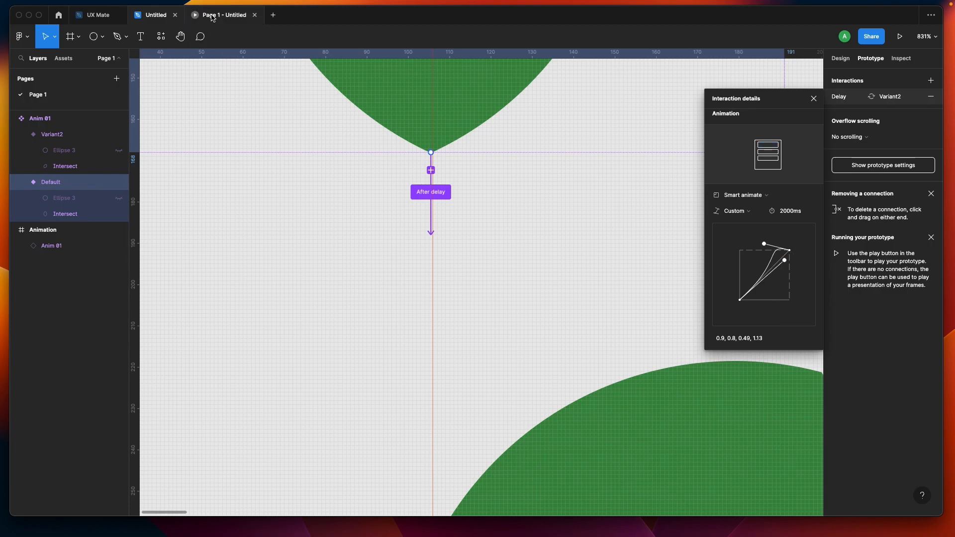
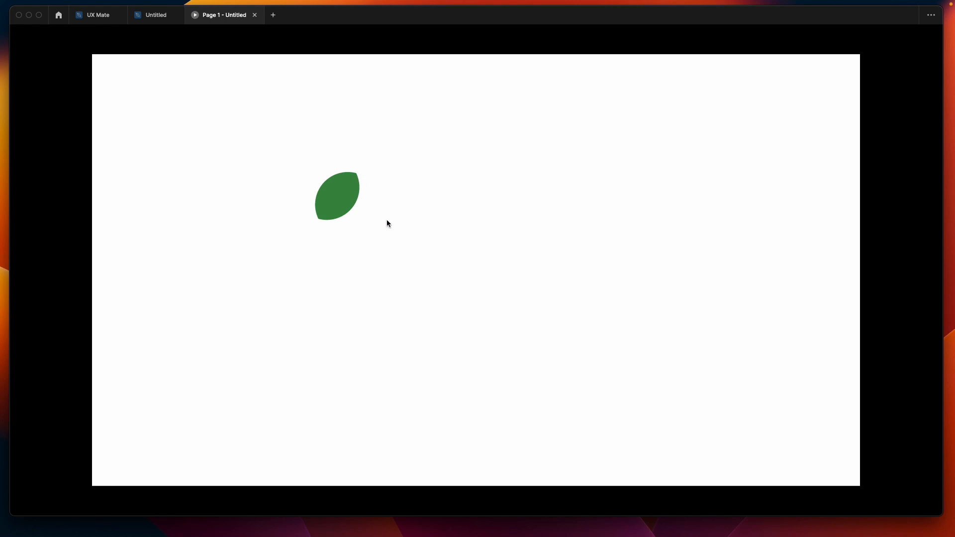
{"action": "left_click", "coordinate": [157, 15]}
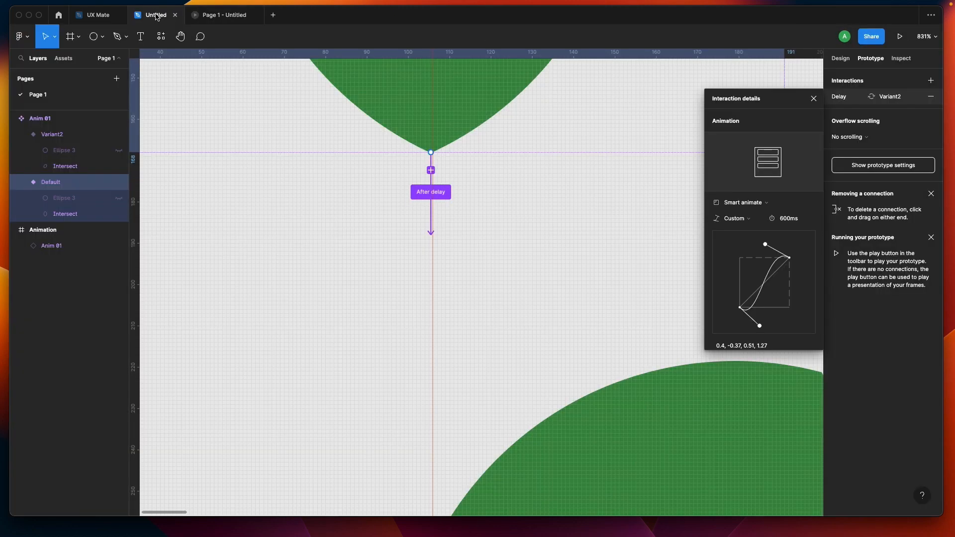
Step: Set the duration of the custom-eased Smart animate transition to 2000 ms and check it in the prototype preview
{"action": "left_click", "coordinate": [799, 221]}
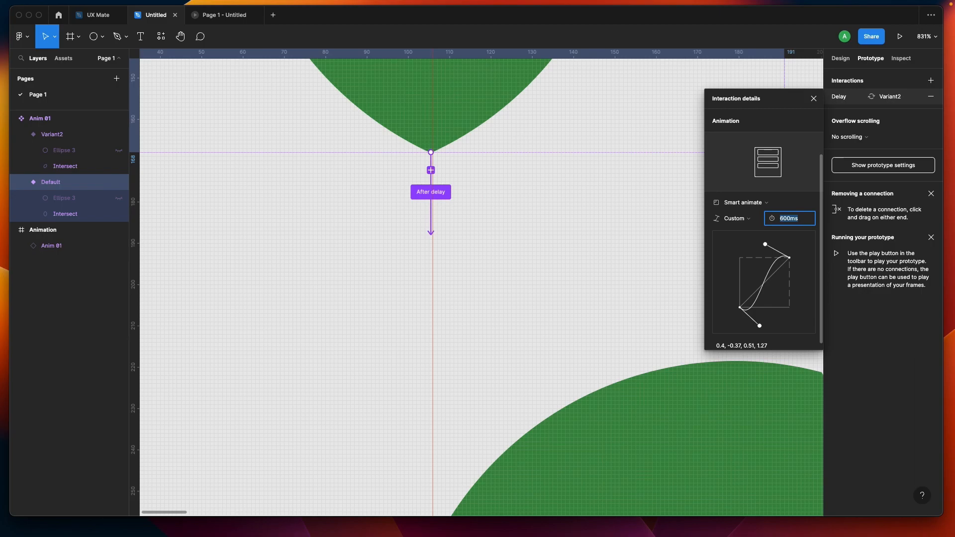
{"action": "type", "text": "20000"}
{"action": "key", "text": "Return"}
{"action": "left_click", "coordinate": [215, 19]}
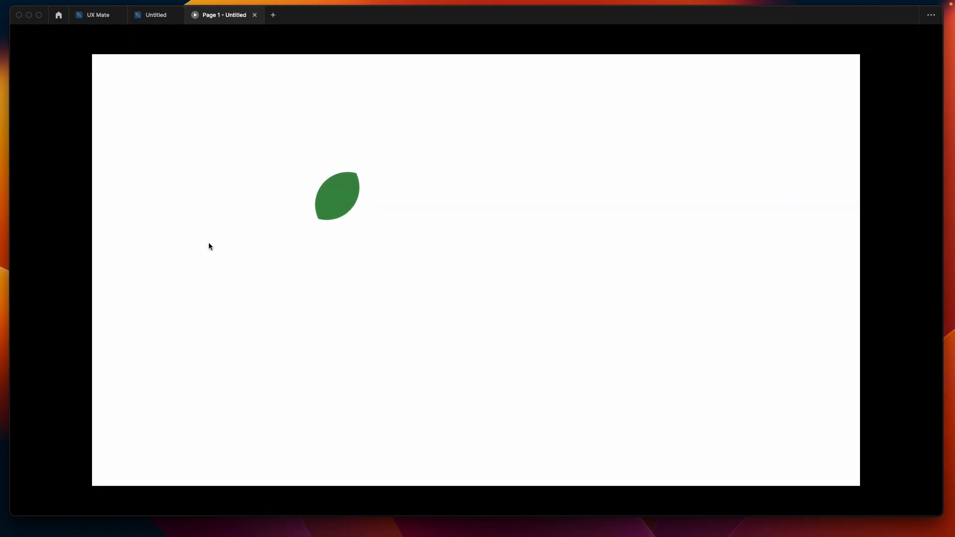
{"action": "left_click", "coordinate": [159, 14]}
Step: Draw a vertical line about 307 px long over the leaf in the Animation frame and nudge it right to the leaf's centre at X 565
{"action": "scroll", "coordinate": [473, 276], "scroll_direction": "down", "scroll_amount": 10}
{"action": "scroll", "coordinate": [473, 276], "scroll_direction": "down", "scroll_amount": 10}
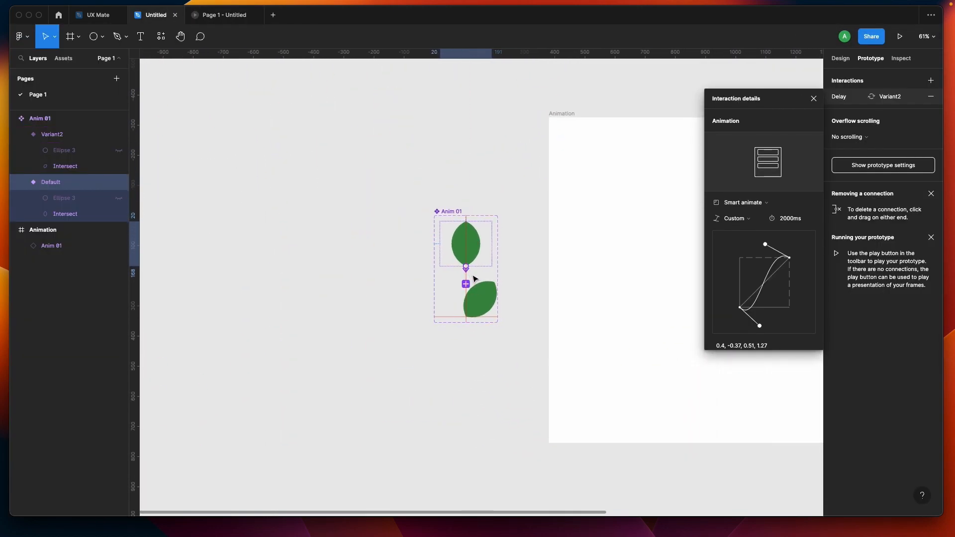
{"action": "left_click", "coordinate": [597, 213]}
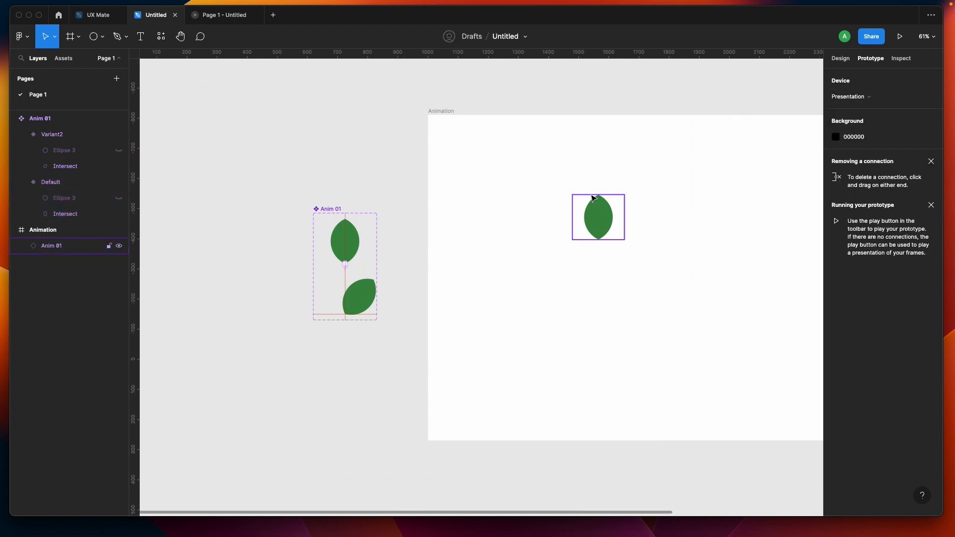
{"action": "scroll", "coordinate": [589, 194], "scroll_direction": "up", "scroll_amount": 6}
{"action": "scroll", "coordinate": [590, 194], "scroll_direction": "right", "scroll_amount": 1}
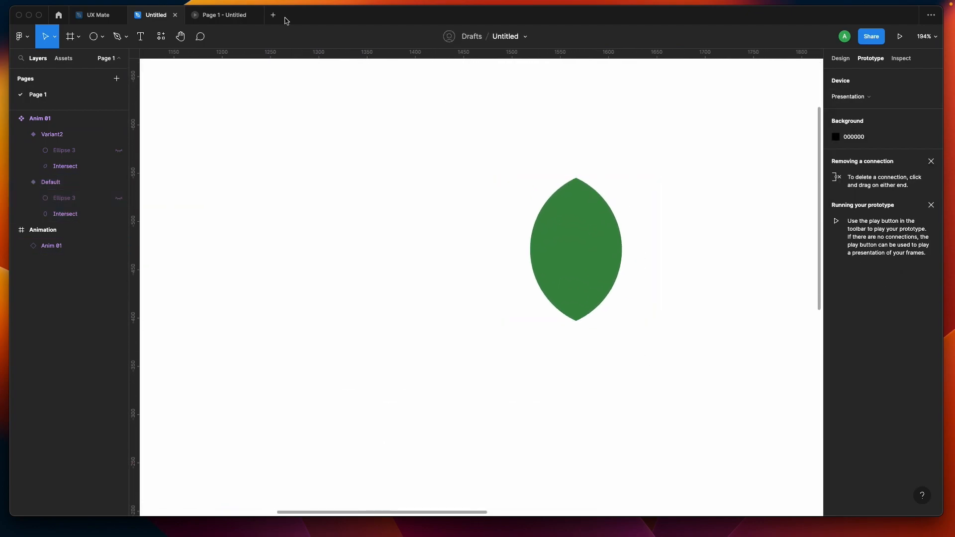
{"action": "left_click", "coordinate": [126, 37]}
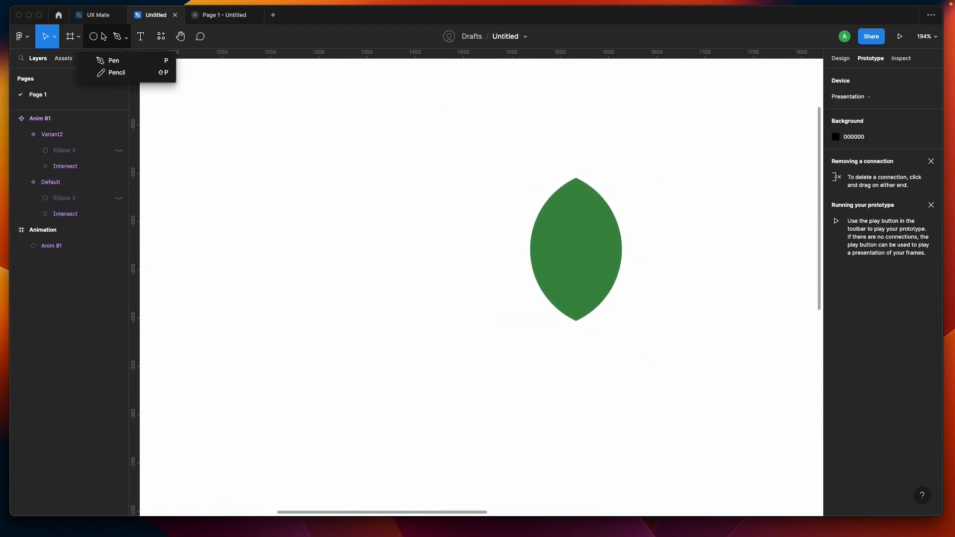
{"action": "left_click", "coordinate": [103, 37]}
{"action": "left_click", "coordinate": [90, 72]}
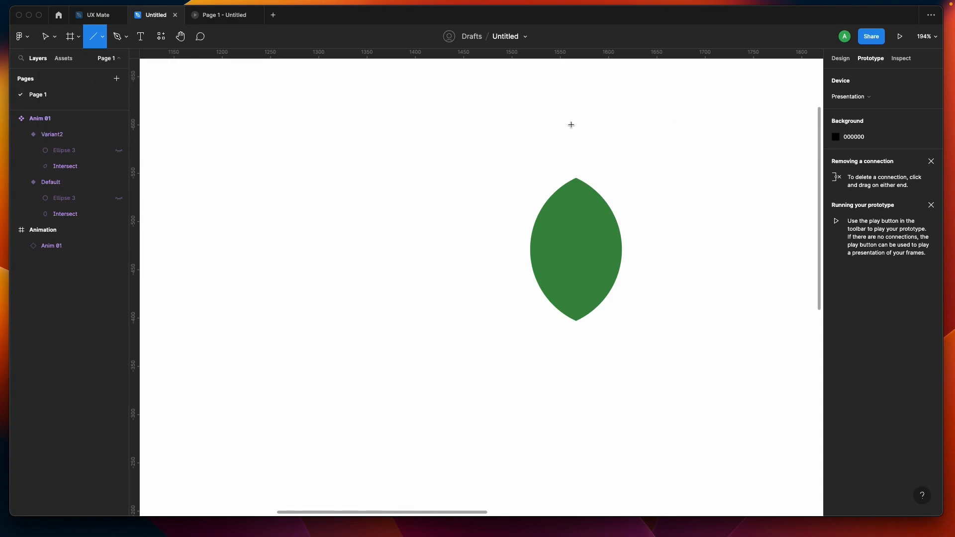
{"action": "left_click_drag", "start_coordinate": [571, 121], "coordinate": [572, 417]}
{"action": "key", "text": "Right"}
{"action": "key", "text": "Right"}
{"action": "key", "text": "Right"}
{"action": "key", "text": "Right"}
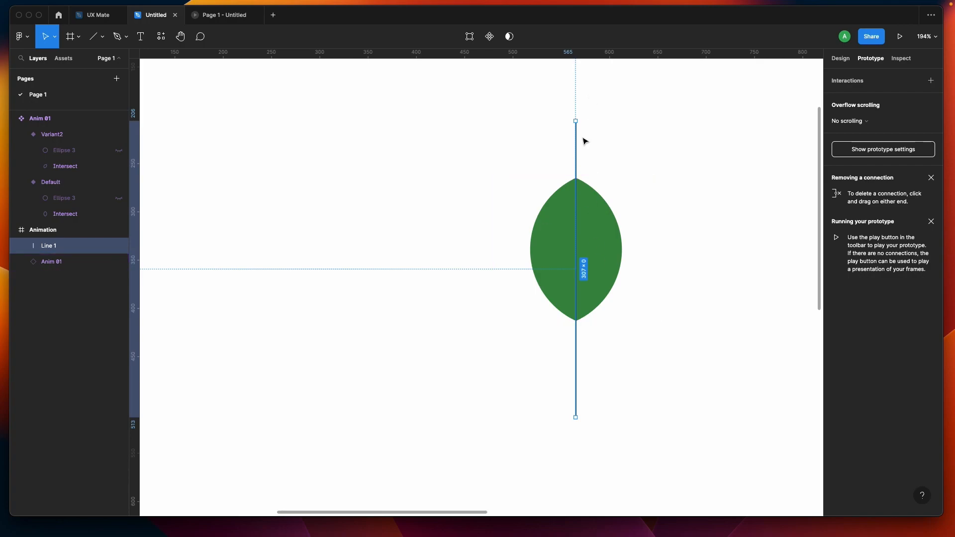
Step: Shorten the vertical line to about 207 px so its lower end meets the leaf's bottom tip
{"action": "left_click_drag", "start_coordinate": [575, 418], "coordinate": [579, 330]}
{"action": "left_click", "coordinate": [840, 58]}
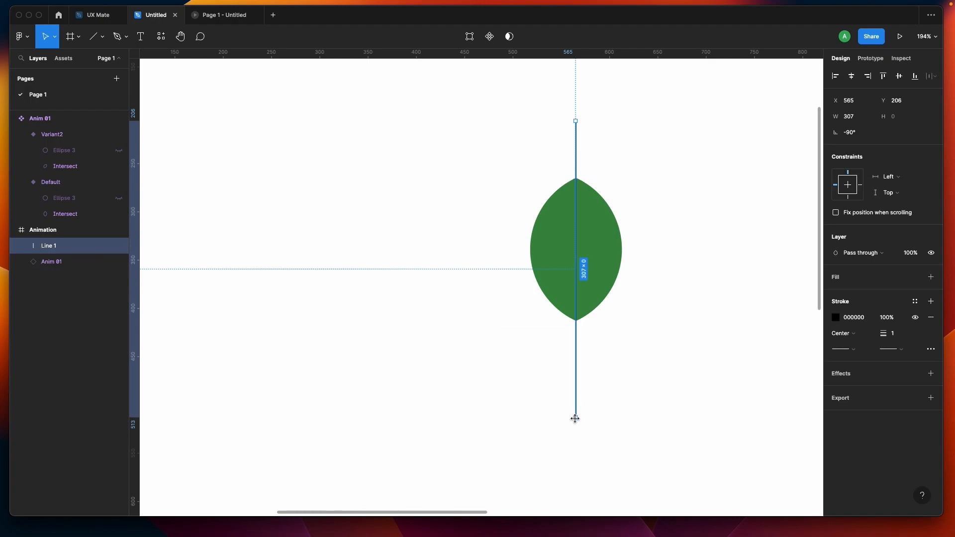
{"action": "left_click_drag", "start_coordinate": [576, 417], "coordinate": [576, 321]}
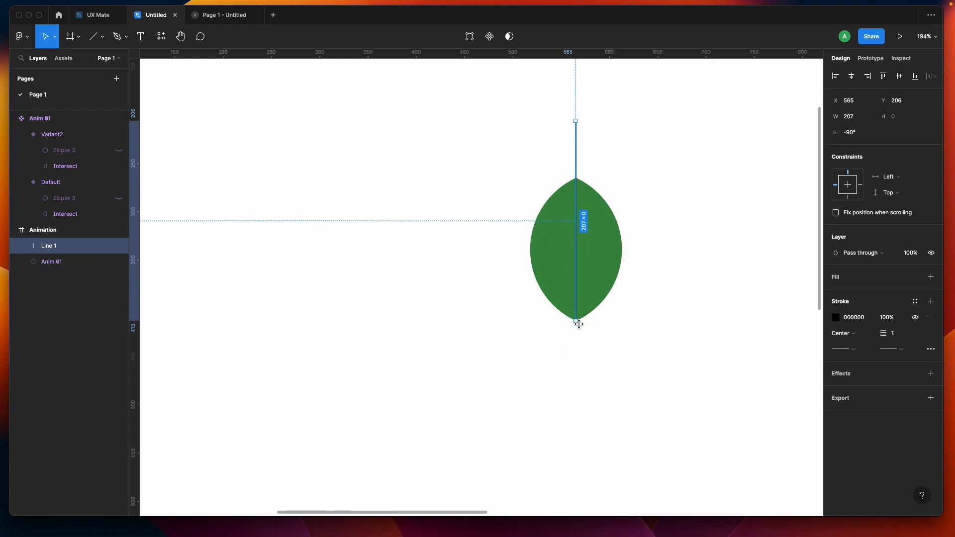
Step: Check the leaf's rotation against the vertical line in the prototype preview
{"action": "left_click", "coordinate": [580, 385]}
{"action": "left_click", "coordinate": [225, 17]}
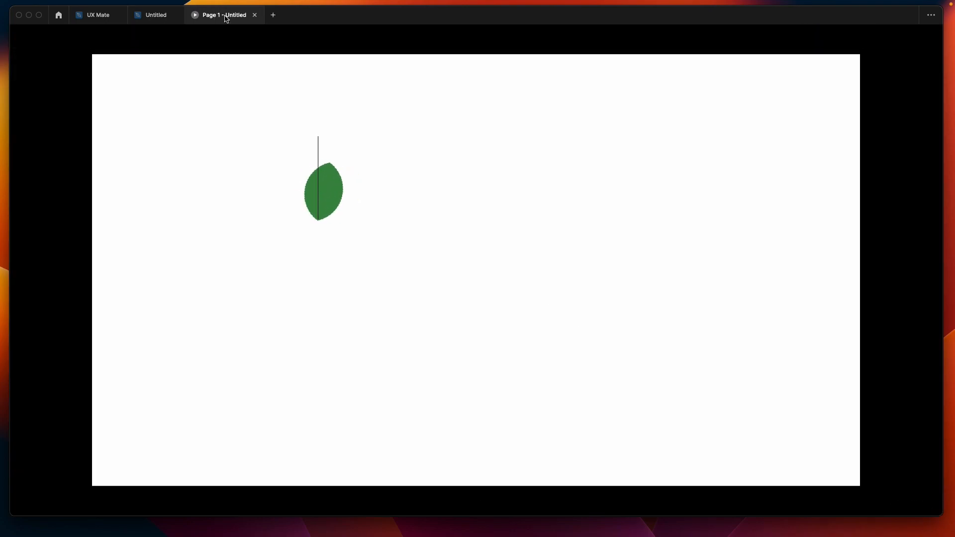
{"action": "left_click", "coordinate": [154, 17]}
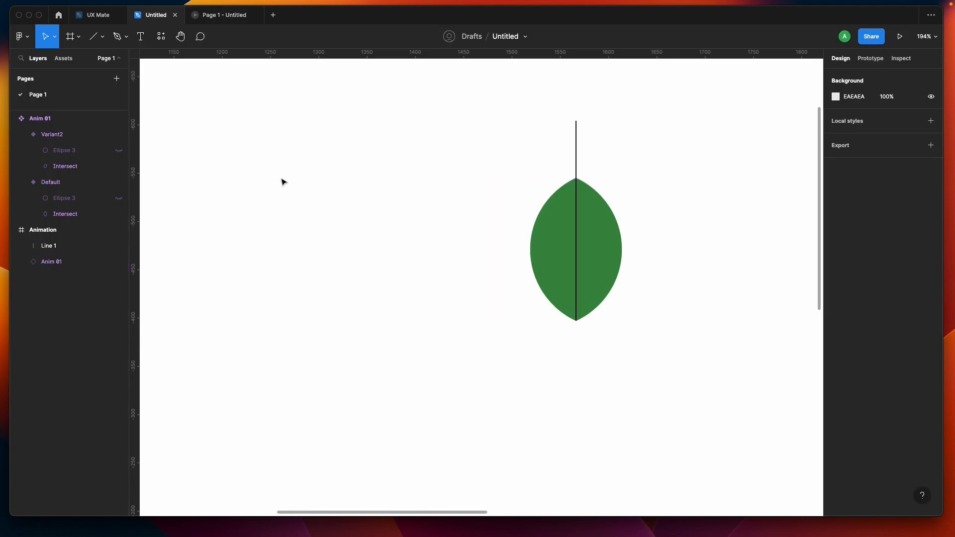
Step: Set the Default variant's After delay trigger to 1000 ms and check the motion in the prototype preview
{"action": "scroll", "coordinate": [398, 237], "scroll_direction": "down", "scroll_amount": 8}
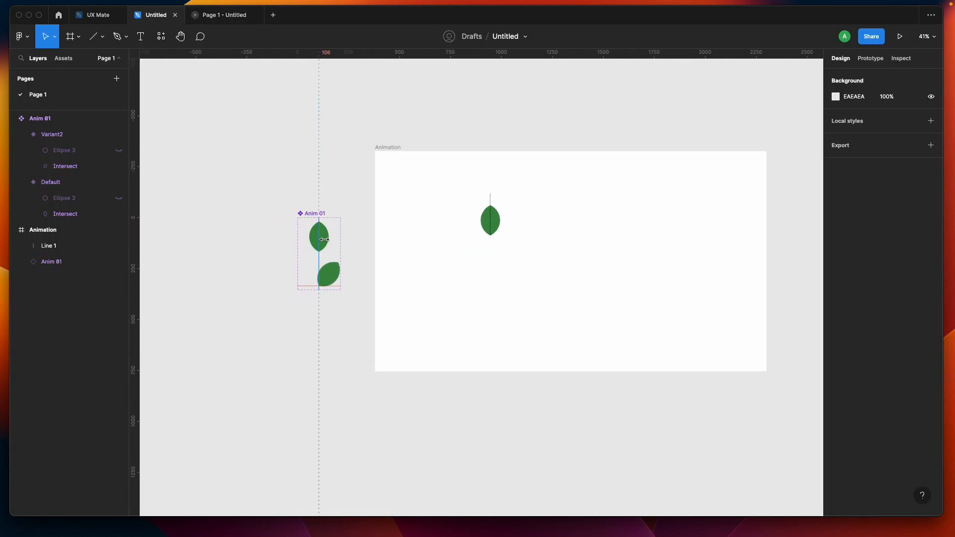
{"action": "left_click", "coordinate": [318, 236]}
{"action": "scroll", "coordinate": [325, 238], "scroll_direction": "up", "scroll_amount": 3}
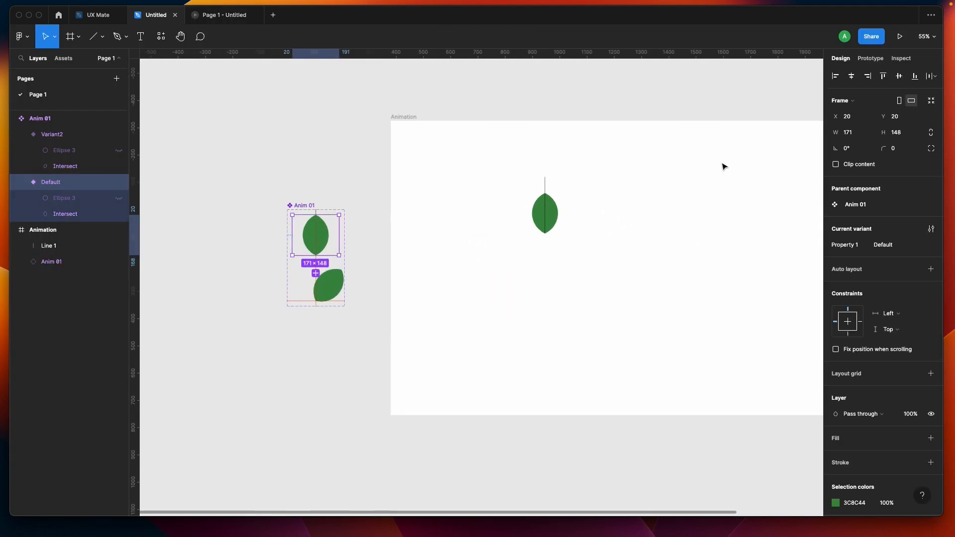
{"action": "left_click", "coordinate": [871, 58]}
{"action": "scroll", "coordinate": [331, 281], "scroll_direction": "up", "scroll_amount": 4}
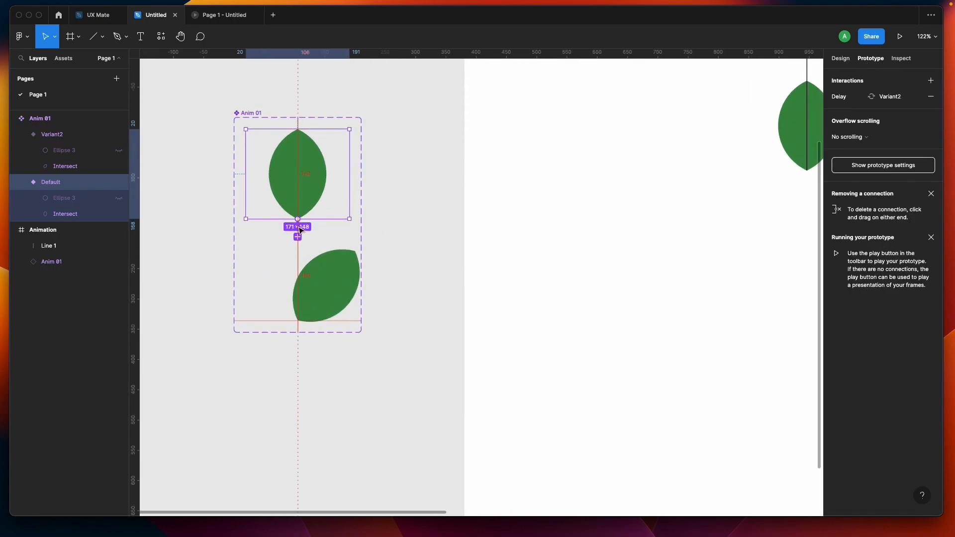
{"action": "scroll", "coordinate": [299, 224], "scroll_direction": "up", "scroll_amount": 15}
{"action": "left_click", "coordinate": [313, 220]}
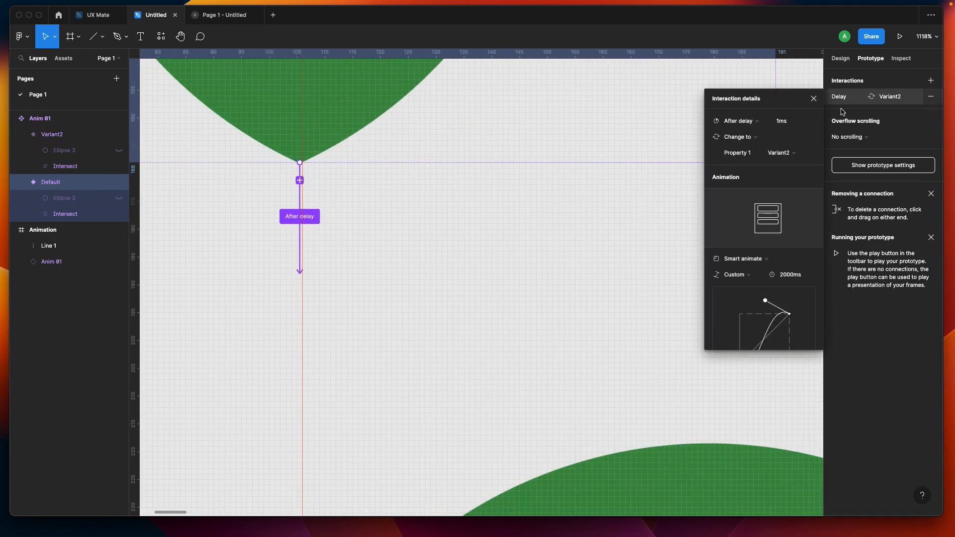
{"action": "left_click", "coordinate": [804, 124]}
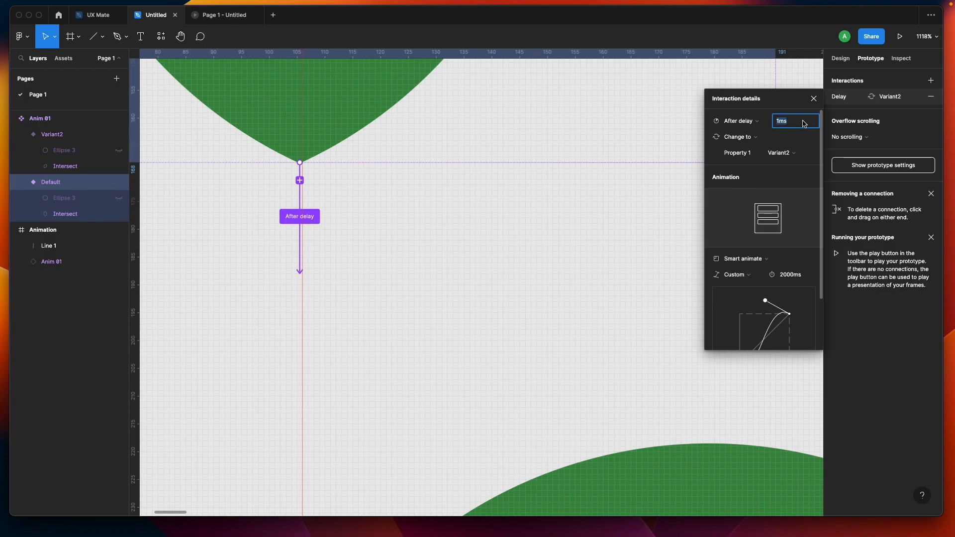
{"action": "type", "text": "1"}
{"action": "key", "text": "Return"}
{"action": "left_click", "coordinate": [797, 123]}
{"action": "type", "text": "1000"}
{"action": "key", "text": "Return"}
{"action": "left_click", "coordinate": [219, 14]}
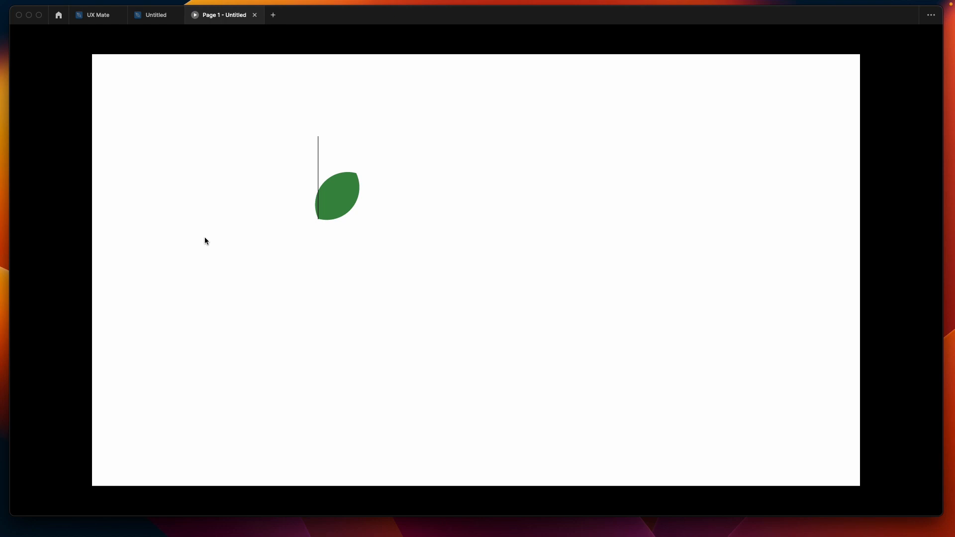
{"action": "left_click", "coordinate": [154, 17]}
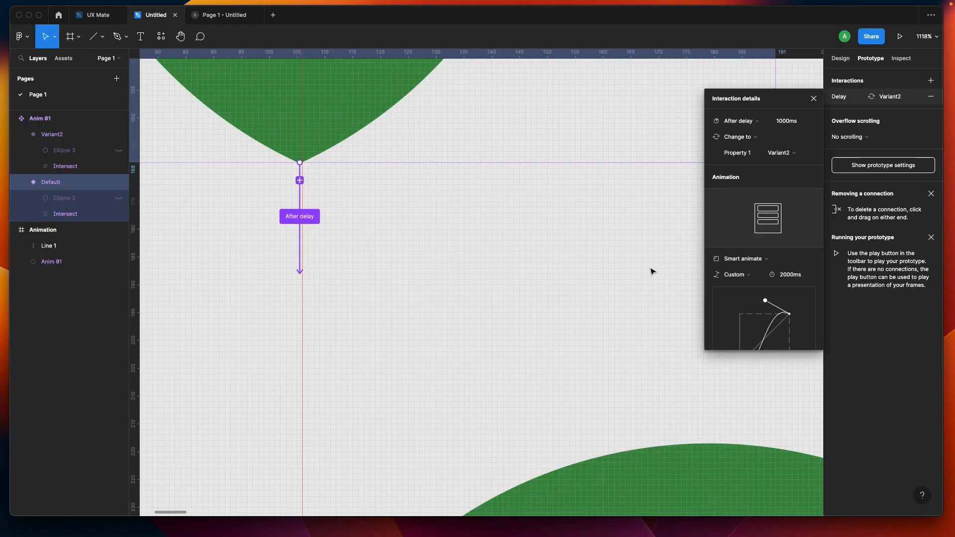
Step: Set the Smart animate transition's duration to 600 ms and check it in the prototype preview
{"action": "scroll", "coordinate": [719, 305], "scroll_direction": "down", "scroll_amount": 3}
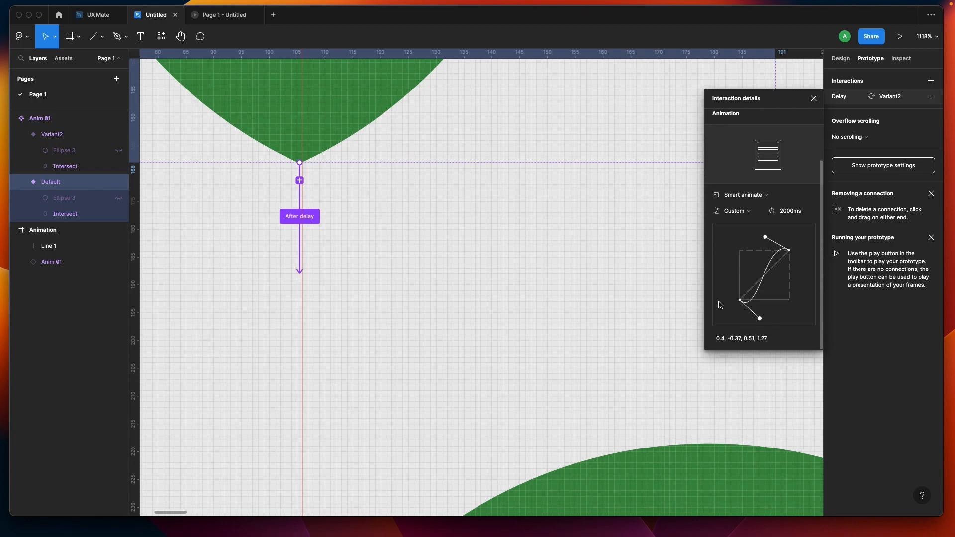
{"action": "left_click", "coordinate": [807, 214]}
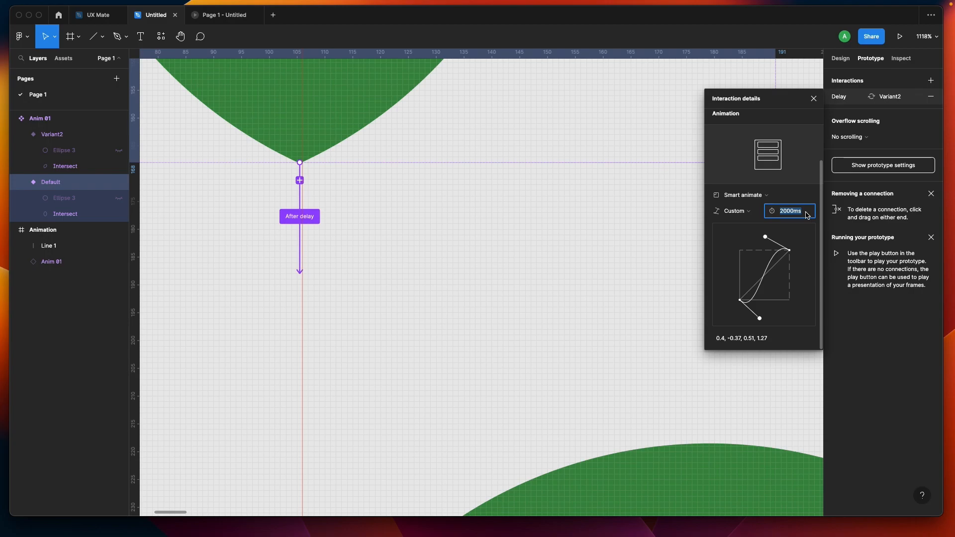
{"action": "type", "text": "600"}
{"action": "key", "text": "Return"}
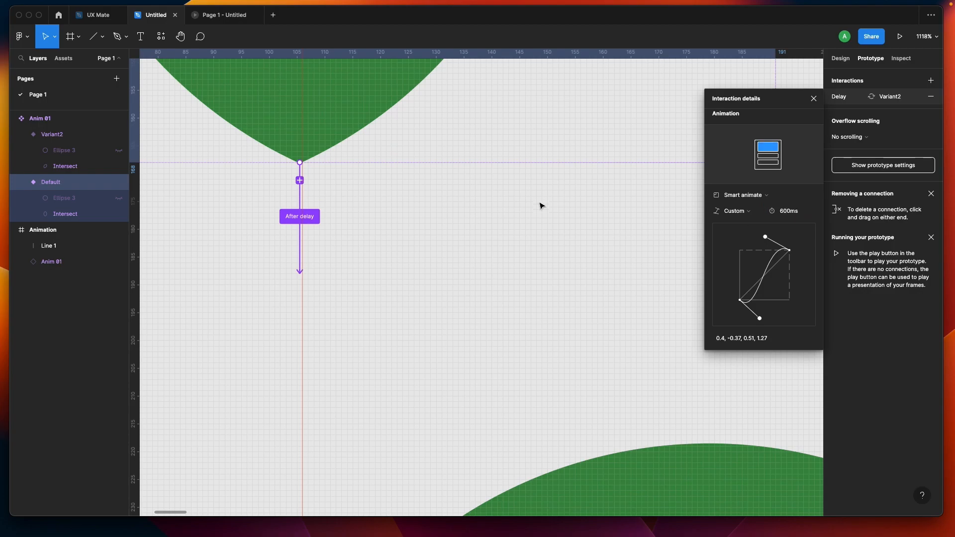
{"action": "left_click", "coordinate": [226, 20]}
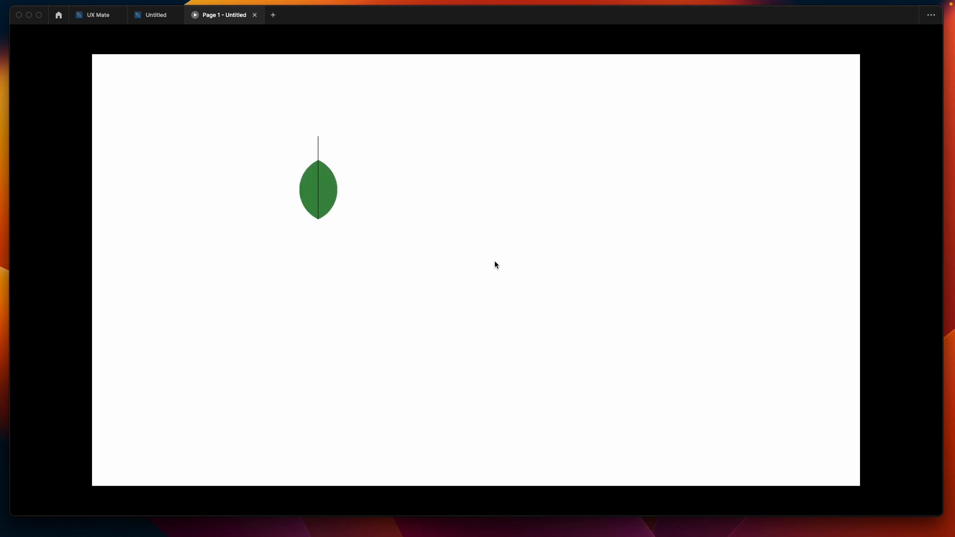
{"action": "left_click", "coordinate": [155, 16]}
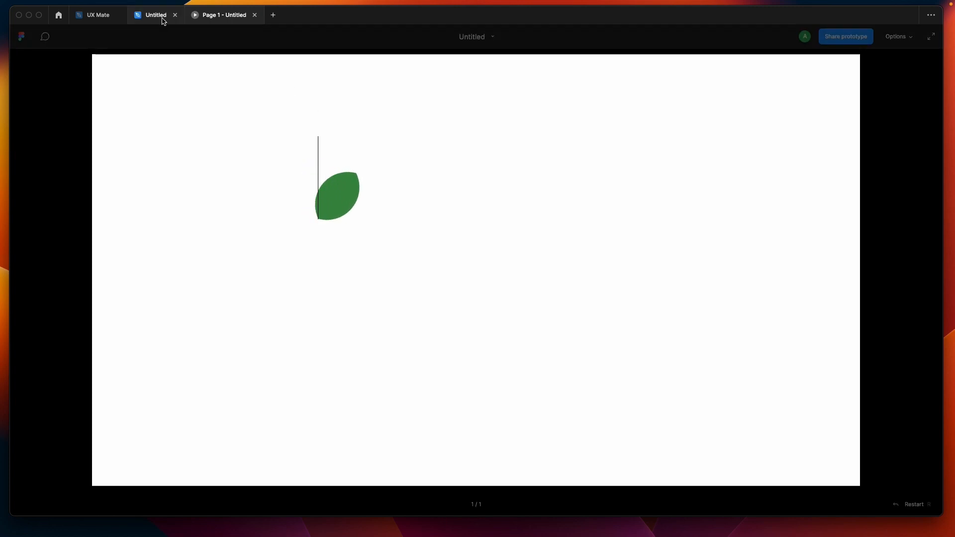
Step: Remove the After delay connection from the Default variant to Variant2
{"action": "scroll", "coordinate": [362, 239], "scroll_direction": "down", "scroll_amount": 10}
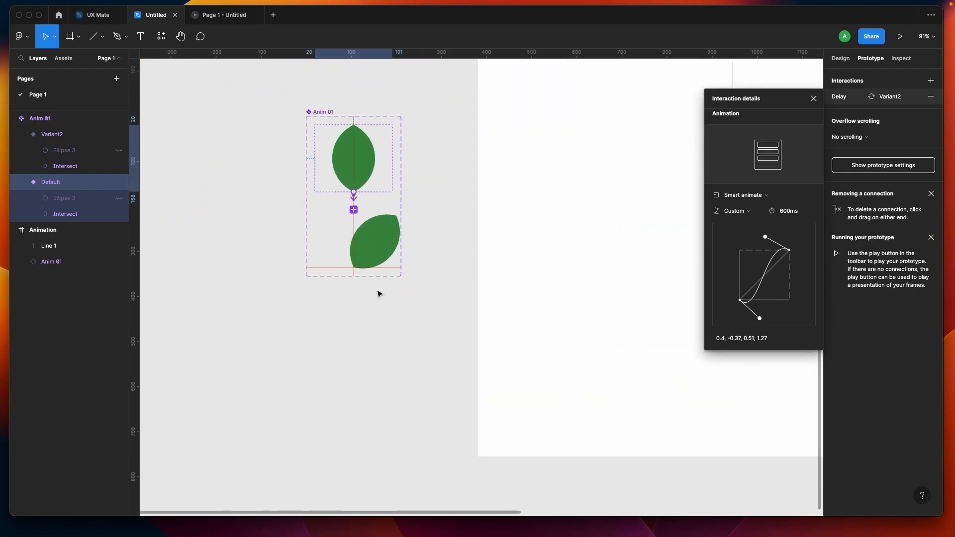
{"action": "left_click", "coordinate": [384, 242]}
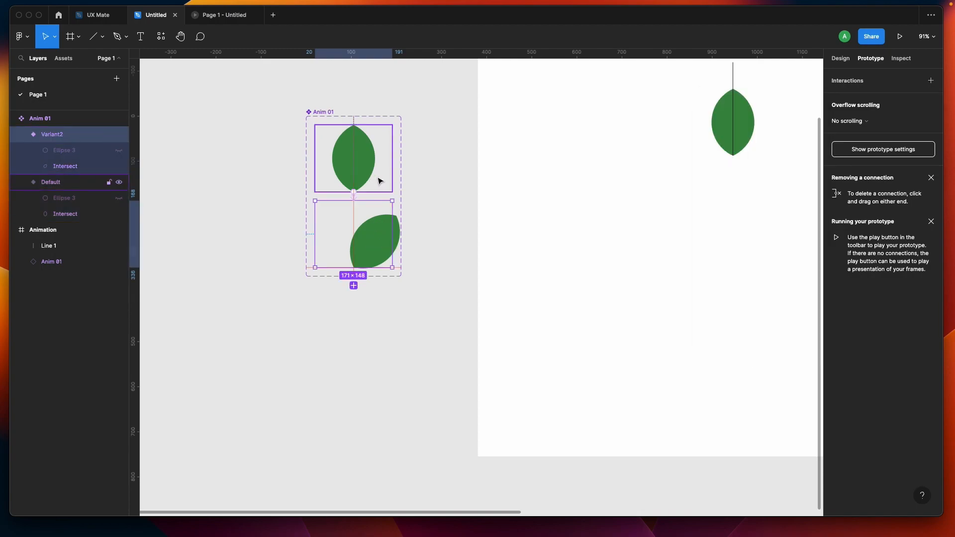
{"action": "scroll", "coordinate": [379, 180], "scroll_direction": "up", "scroll_amount": 10}
{"action": "left_click", "coordinate": [287, 247]}
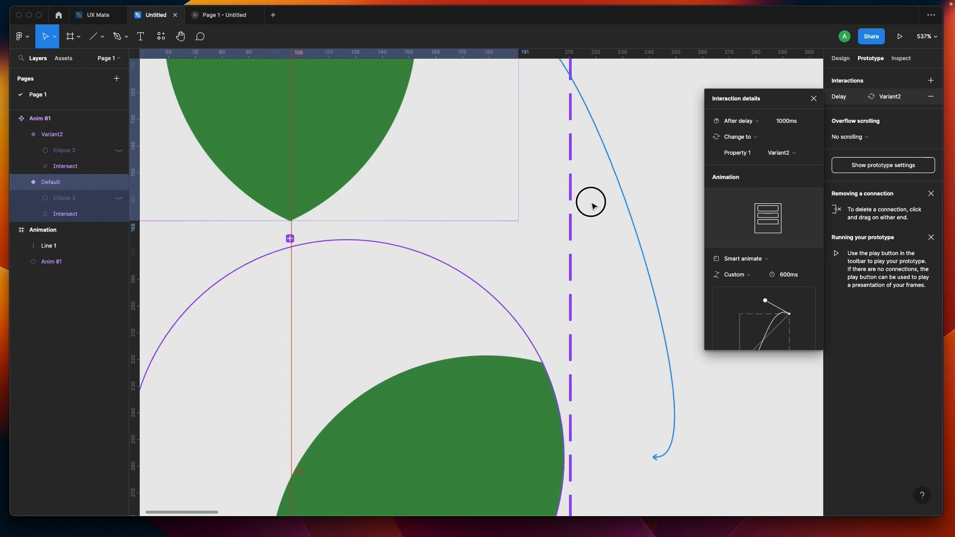
{"action": "left_click_drag", "start_coordinate": [593, 206], "coordinate": [645, 108]}
{"action": "scroll", "coordinate": [395, 238], "scroll_direction": "down", "scroll_amount": 5}
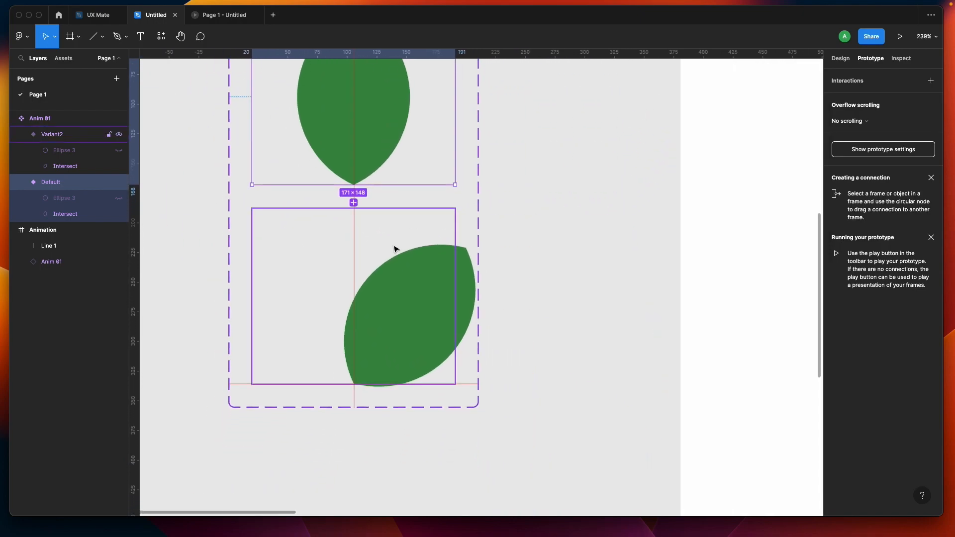
Step: Add a third variant to the Anim 01 component set based on the Default leaf
{"action": "left_click", "coordinate": [393, 248]}
{"action": "left_click", "coordinate": [536, 221]}
{"action": "left_click", "coordinate": [326, 120]}
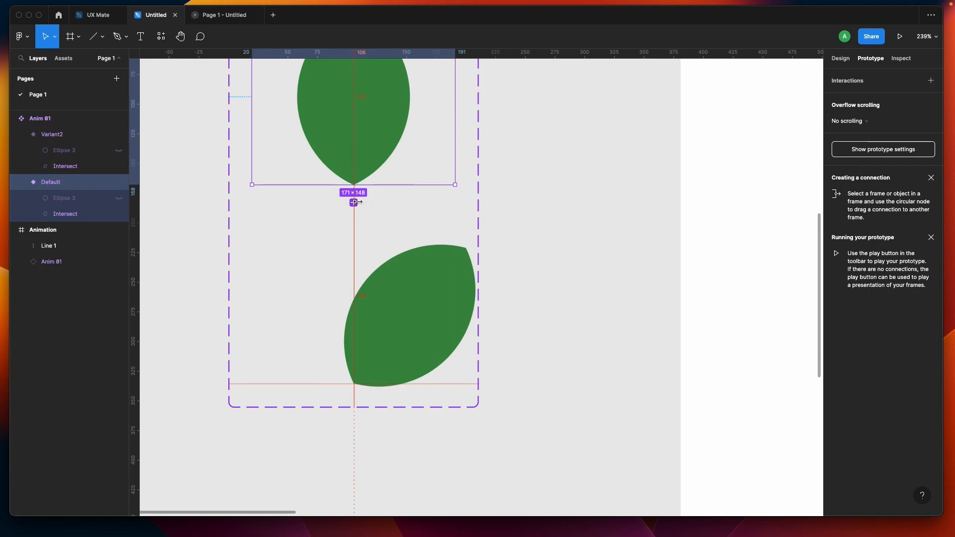
{"action": "scroll", "coordinate": [353, 202], "scroll_direction": "up", "scroll_amount": 5}
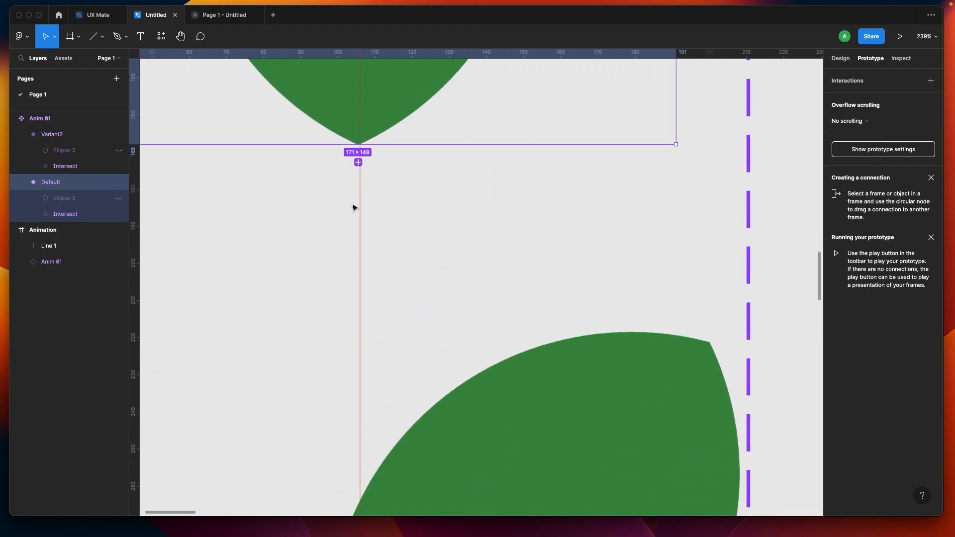
{"action": "left_click", "coordinate": [358, 158]}
{"action": "scroll", "coordinate": [358, 165], "scroll_direction": "down", "scroll_amount": 10}
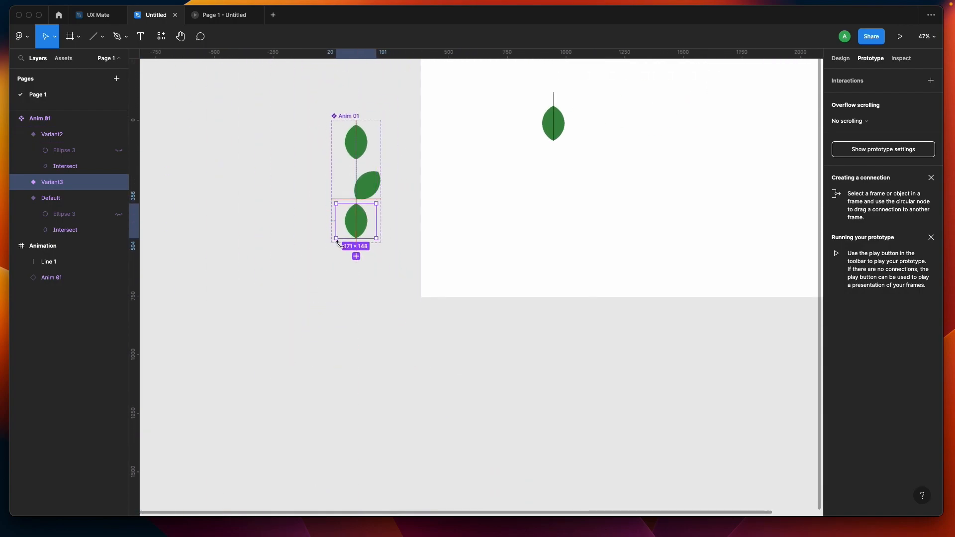
{"action": "left_click", "coordinate": [363, 300]}
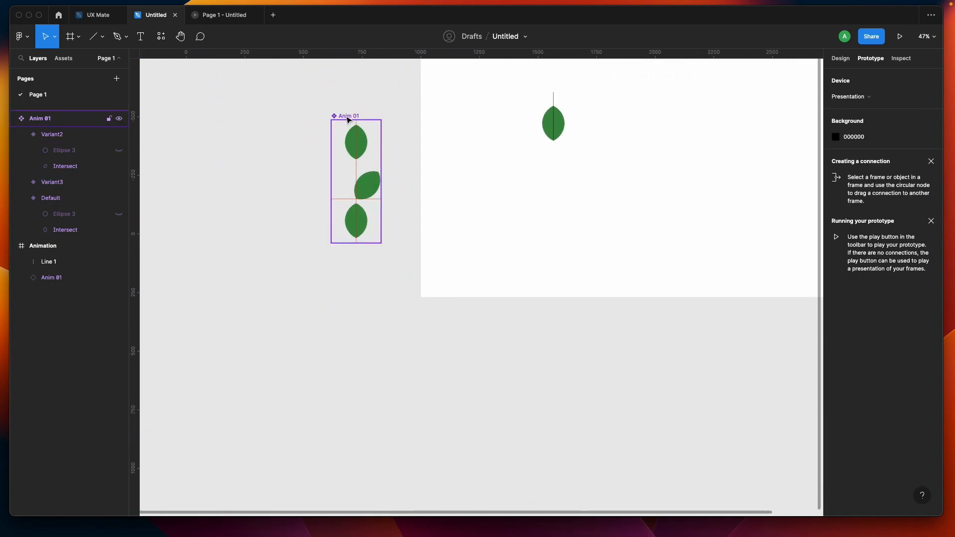
Step: Apply vertical auto layout to the Anim 01 component set with a spacing of 40 between variants
{"action": "left_click", "coordinate": [348, 115]}
{"action": "left_click", "coordinate": [841, 58]}
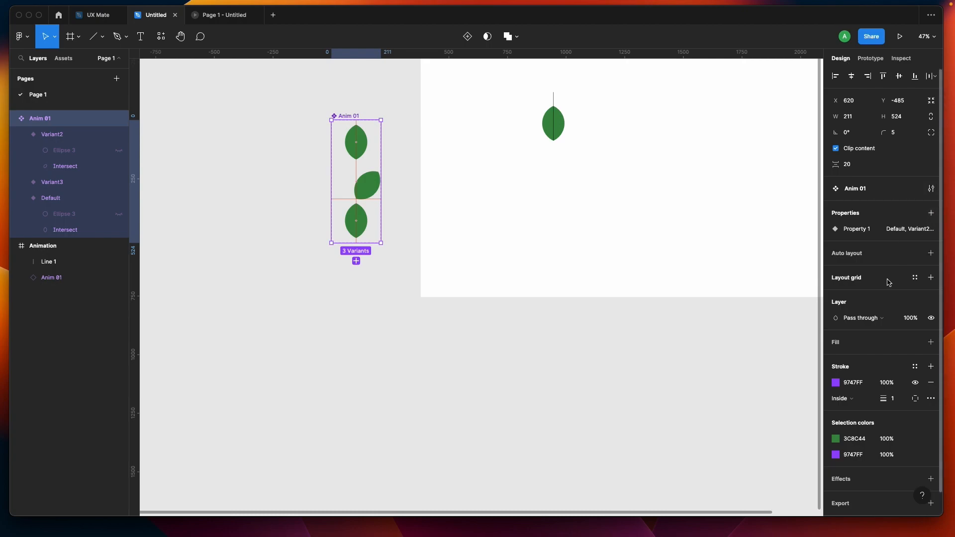
{"action": "left_click", "coordinate": [930, 254]}
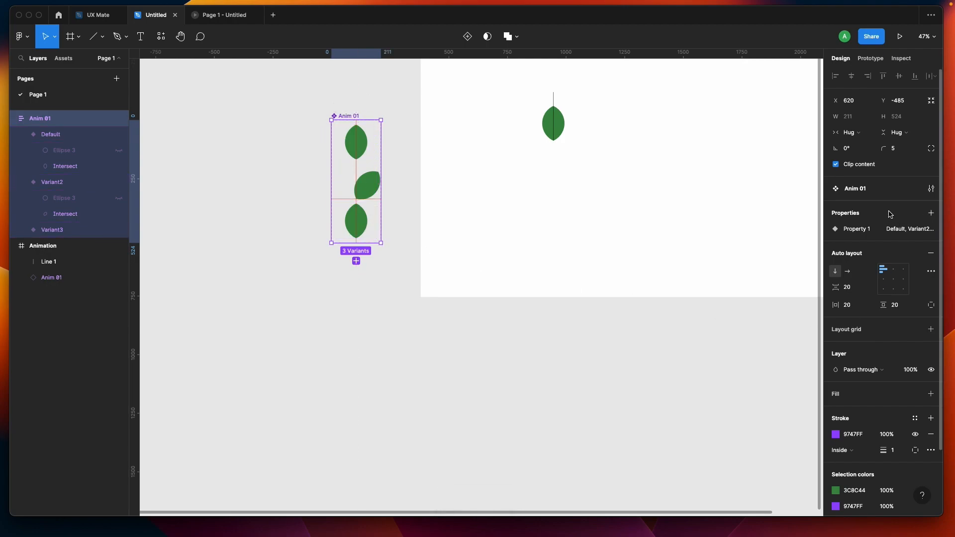
{"action": "left_click", "coordinate": [854, 289]}
{"action": "type", "text": "40"}
{"action": "key", "text": "Return"}
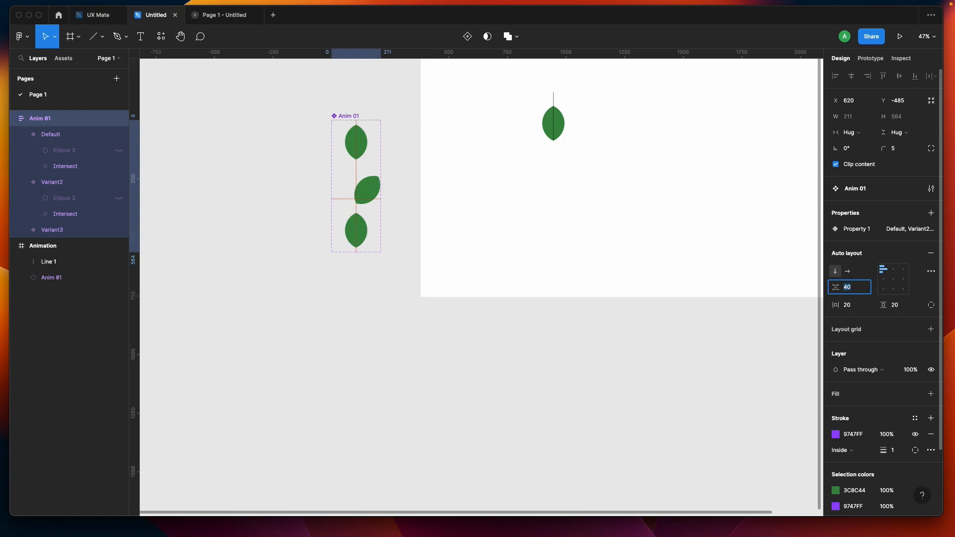
{"action": "left_click", "coordinate": [432, 307]}
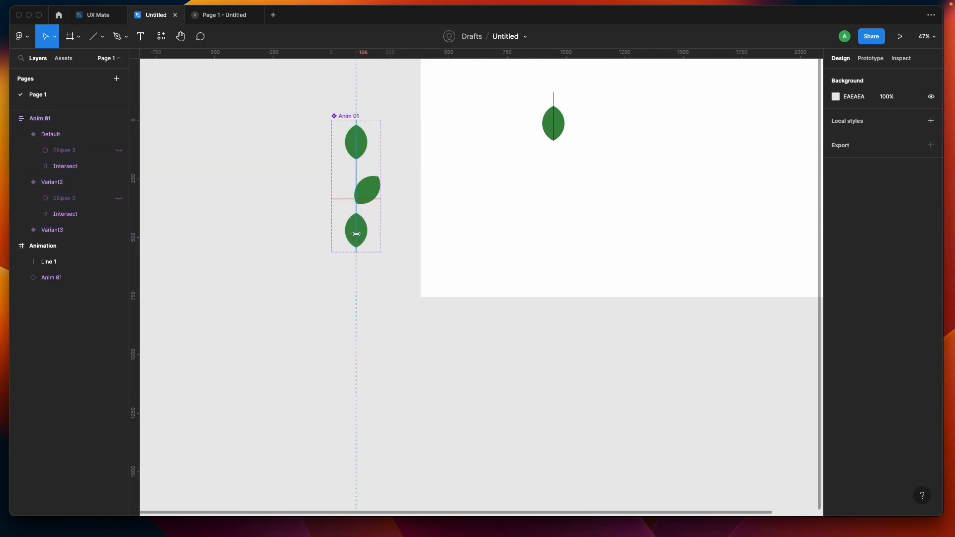
Step: Move Variant3 between the Default variant and the rotated Variant2 in the Anim 01 set
{"action": "left_click", "coordinate": [354, 235]}
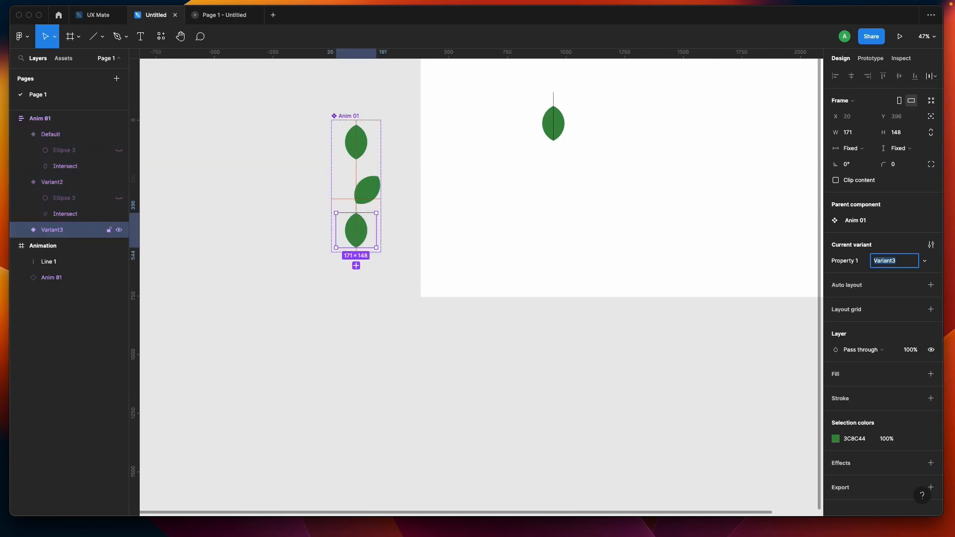
{"action": "scroll", "coordinate": [356, 219], "scroll_direction": "up", "scroll_amount": 5}
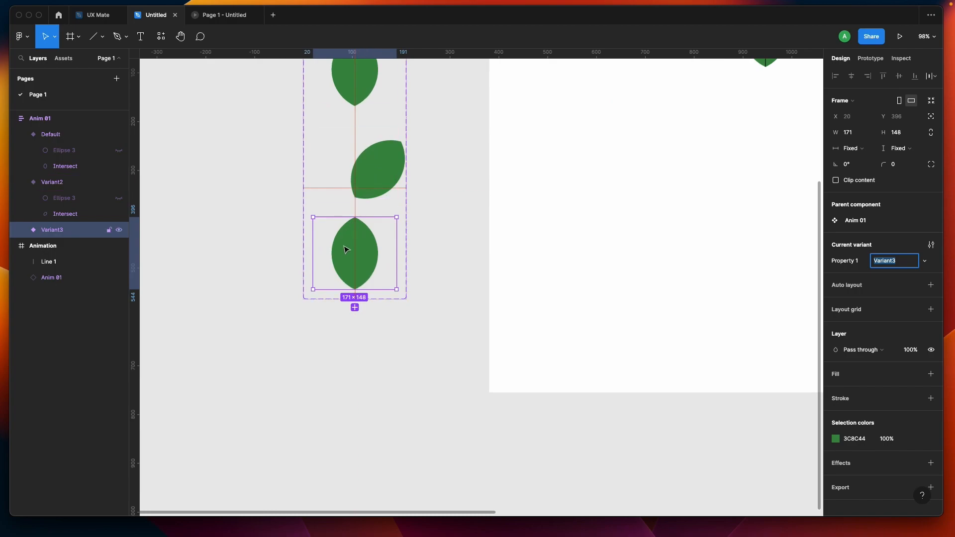
{"action": "left_click", "coordinate": [342, 190]}
{"action": "left_click_drag", "start_coordinate": [343, 190], "coordinate": [341, 142]}
{"action": "left_click", "coordinate": [224, 192]}
{"action": "scroll", "coordinate": [223, 192], "scroll_direction": "down", "scroll_amount": 3}
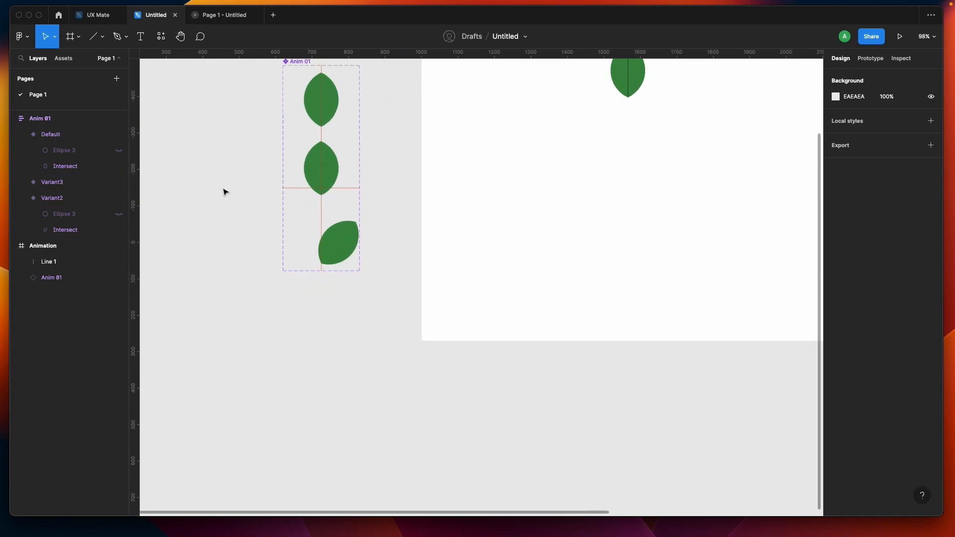
{"action": "left_click", "coordinate": [325, 124]}
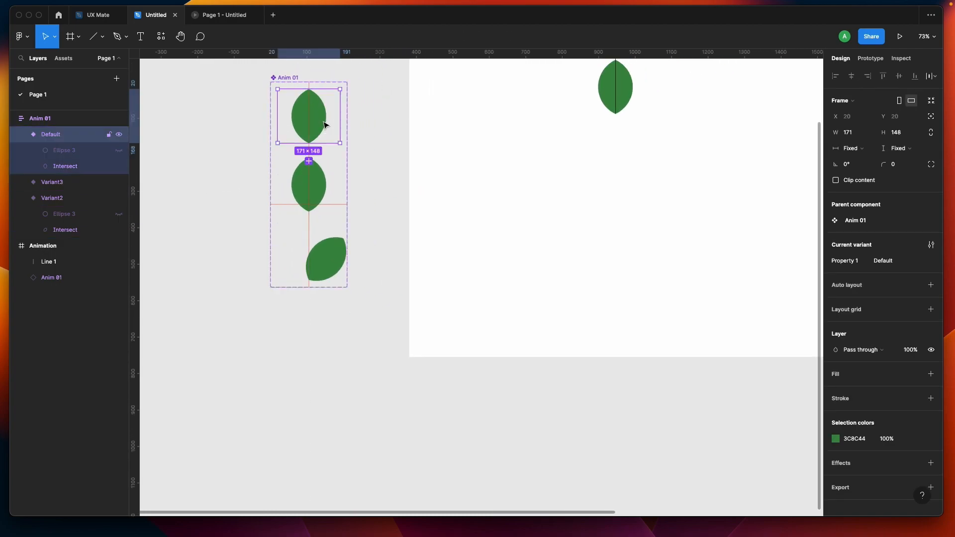
{"action": "left_click", "coordinate": [324, 187]}
{"action": "left_click", "coordinate": [332, 250]}
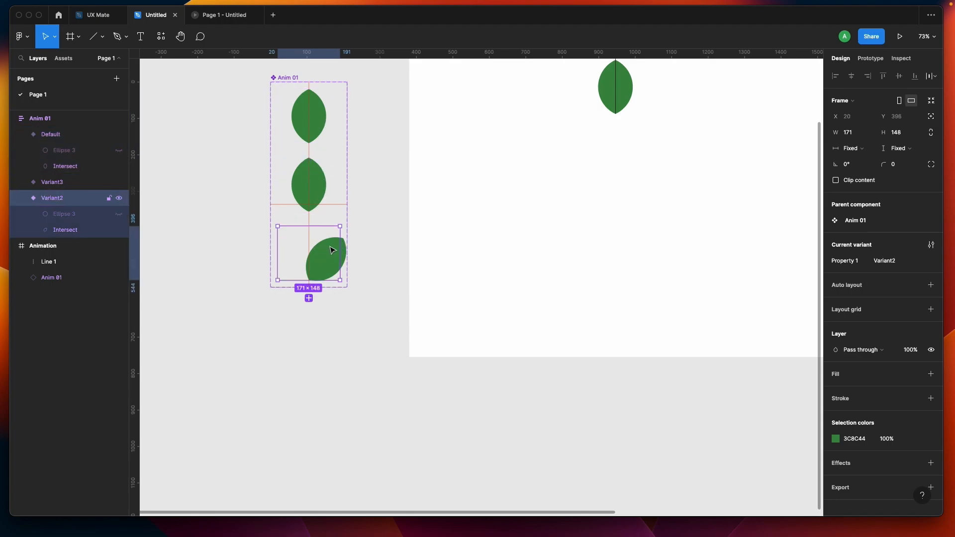
Step: Place horizontal guides in the Anim 01 set at the bottom tips of the Default and Variant3 leaves
{"action": "double_click", "coordinate": [320, 116]}
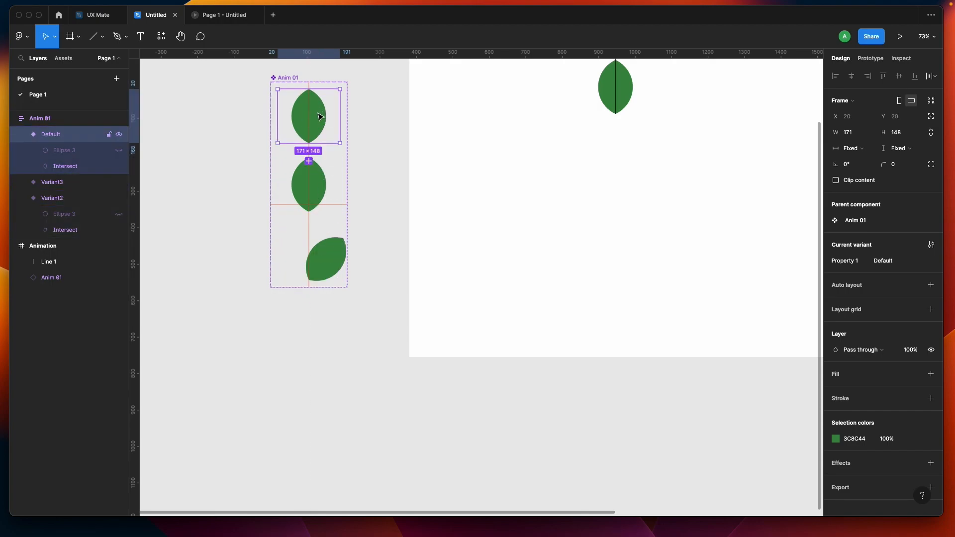
{"action": "scroll", "coordinate": [320, 116], "scroll_direction": "up", "scroll_amount": 5}
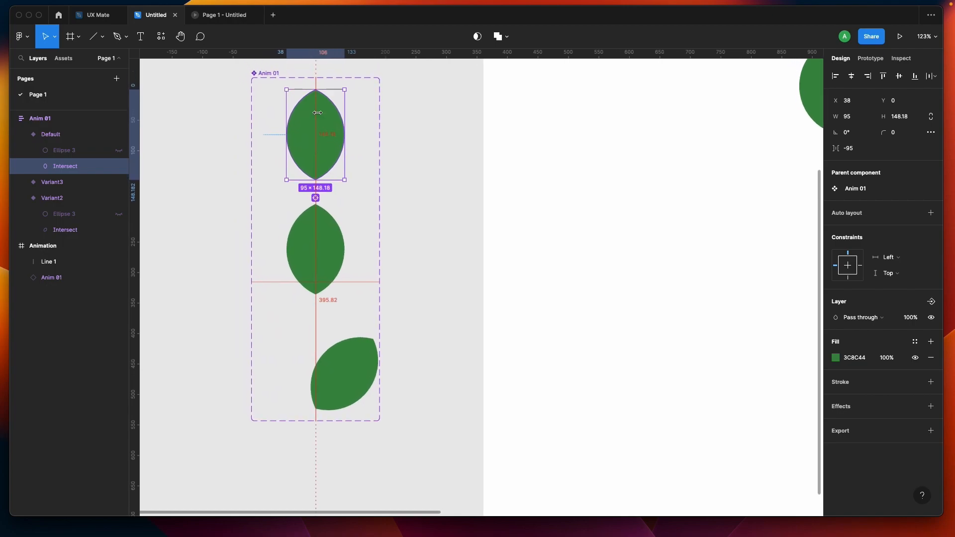
{"action": "left_click_drag", "start_coordinate": [369, 192], "coordinate": [369, 180]}
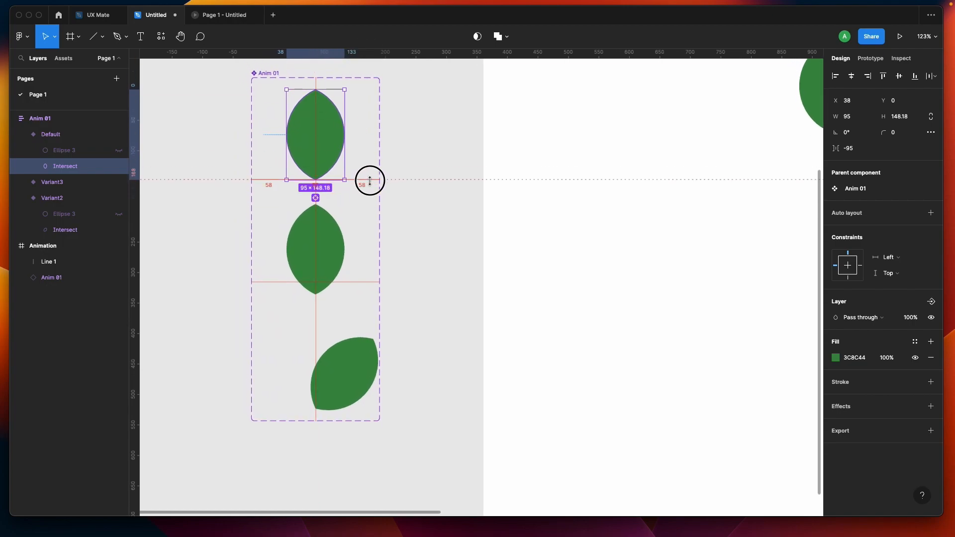
{"action": "left_click_drag", "start_coordinate": [378, 51], "coordinate": [399, 295]}
{"action": "scroll", "coordinate": [302, 304], "scroll_direction": "up", "scroll_amount": 10}
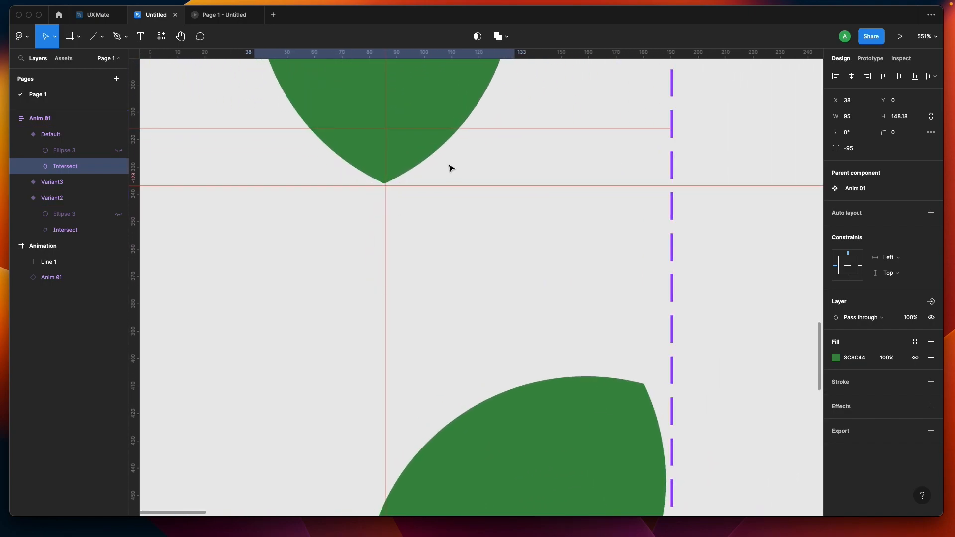
{"action": "left_click_drag", "start_coordinate": [655, 185], "coordinate": [654, 181]}
{"action": "scroll", "coordinate": [639, 127], "scroll_direction": "down", "scroll_amount": 2}
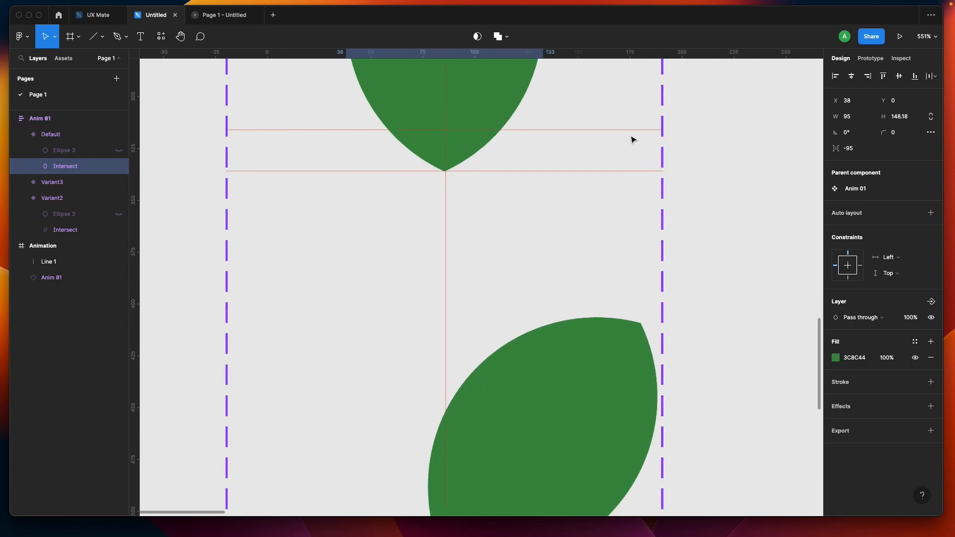
Step: Move the leftover horizontal guide from above Variant3's tip down to the bottom tip of Variant2's rotated leaf
{"action": "scroll", "coordinate": [632, 140], "scroll_direction": "down", "scroll_amount": 3}
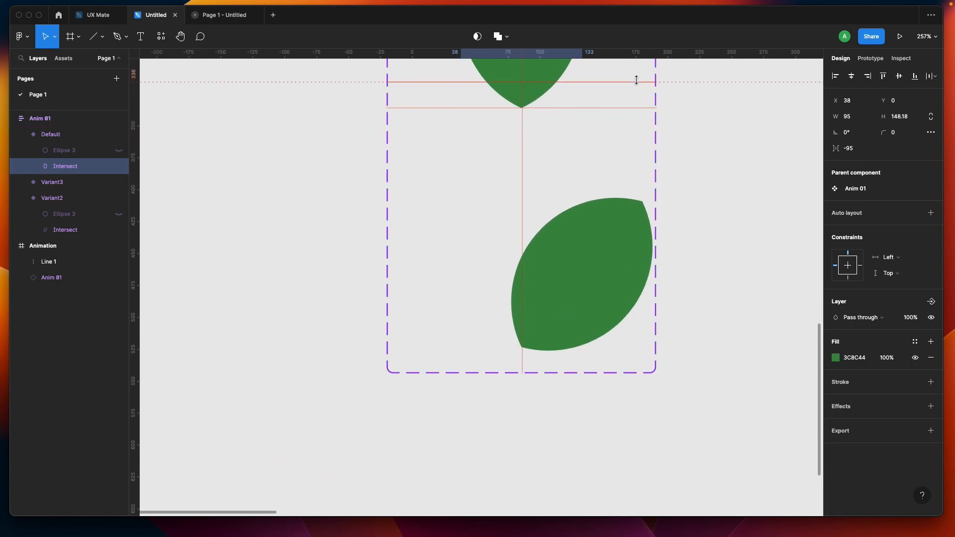
{"action": "left_click_drag", "start_coordinate": [636, 80], "coordinate": [649, 348]}
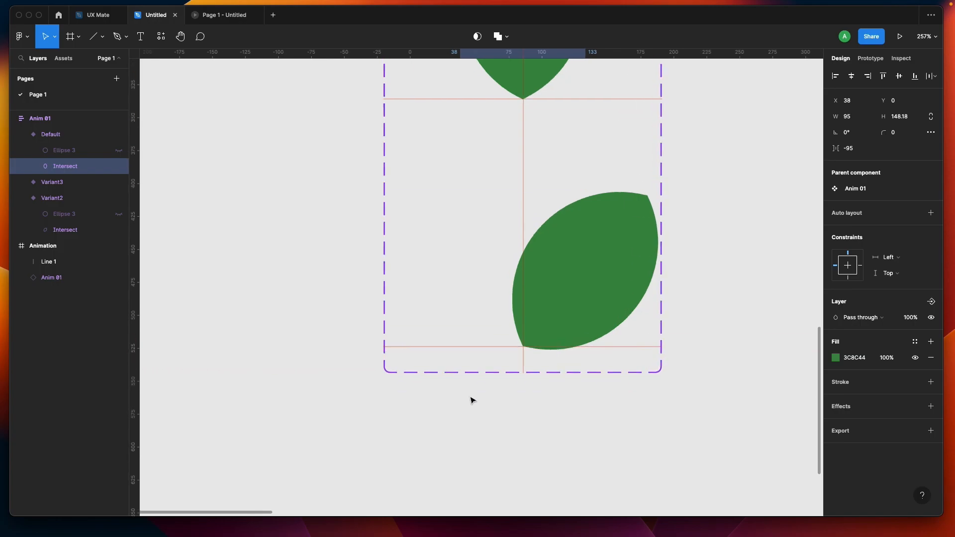
{"action": "scroll", "coordinate": [701, 207], "scroll_direction": "up", "scroll_amount": 10}
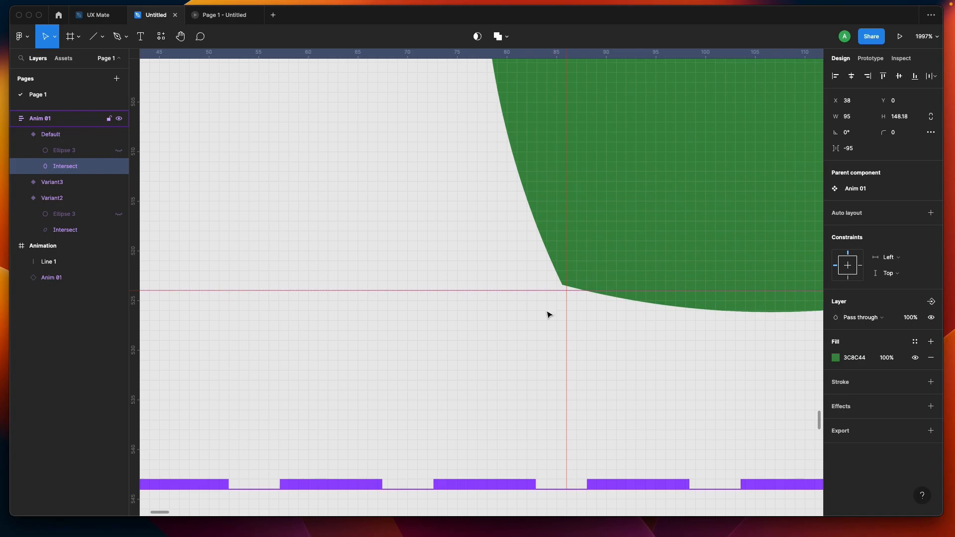
{"action": "scroll", "coordinate": [549, 314], "scroll_direction": "down", "scroll_amount": 10}
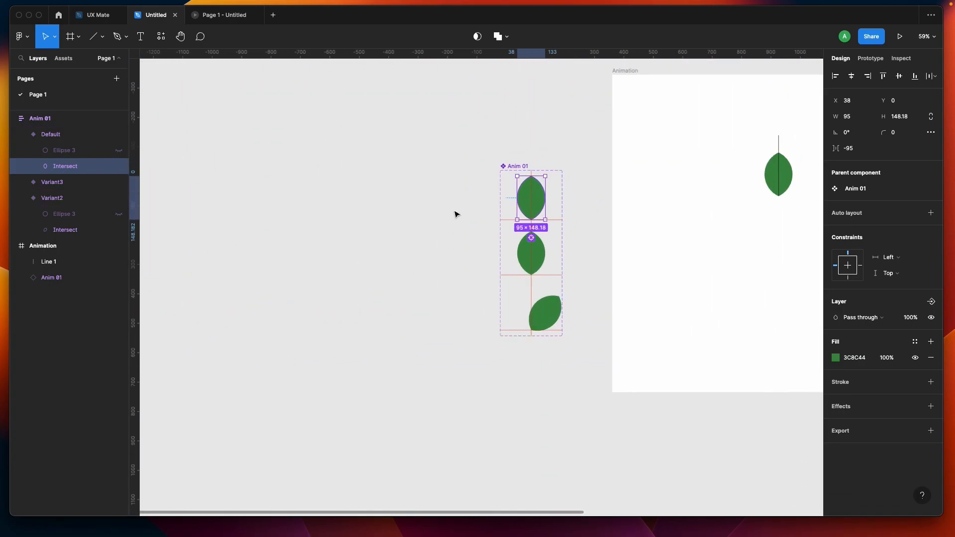
Step: Scale the Default variant's leaf shape down proportionally to about 33 × 52
{"action": "left_click", "coordinate": [455, 214]}
{"action": "scroll", "coordinate": [545, 201], "scroll_direction": "up", "scroll_amount": 5}
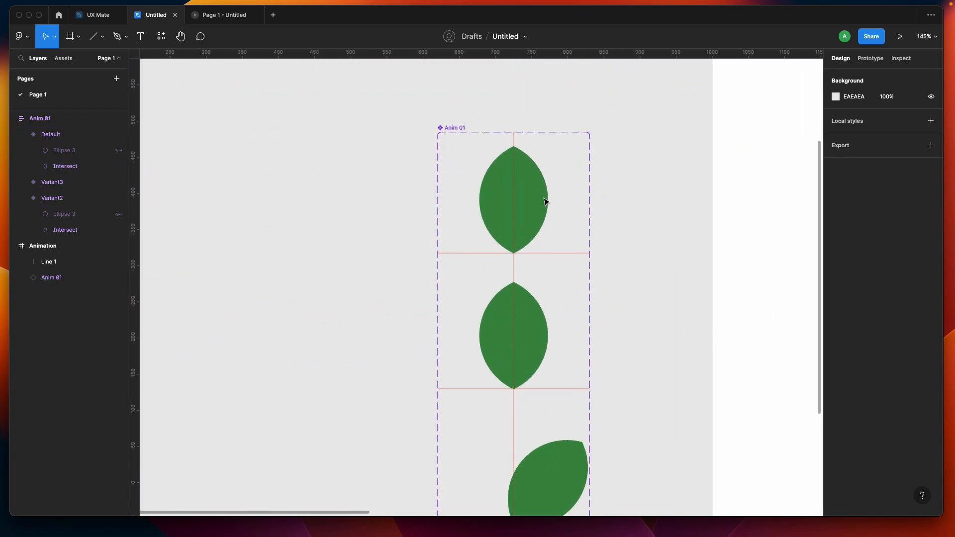
{"action": "left_click", "coordinate": [545, 200]}
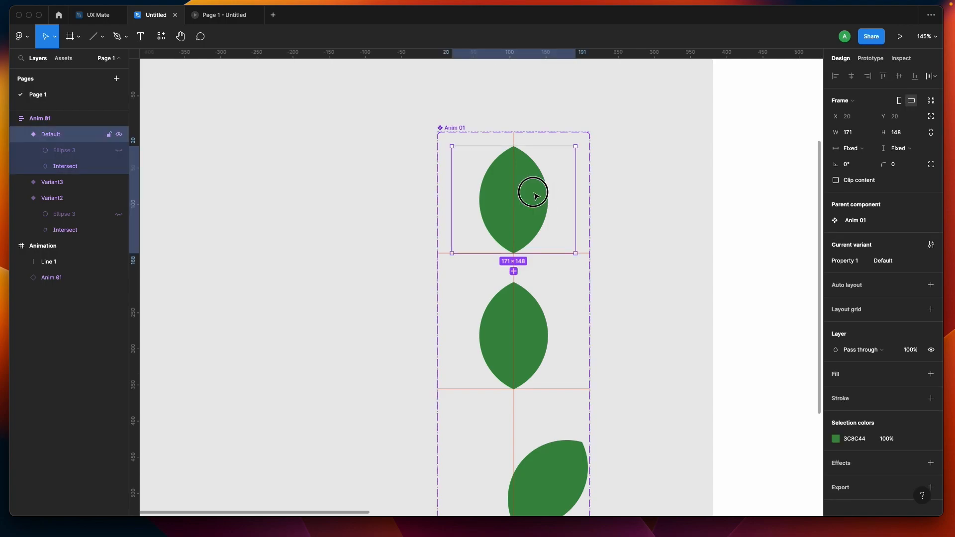
{"action": "double_click", "coordinate": [535, 192]}
{"action": "left_click_drag", "start_coordinate": [478, 145], "coordinate": [531, 216]}
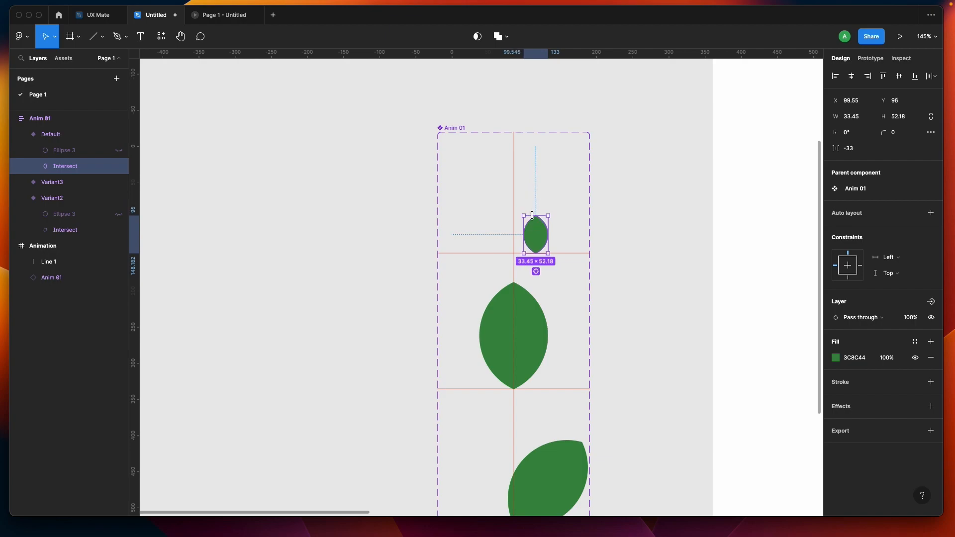
{"action": "scroll", "coordinate": [531, 216], "scroll_direction": "up", "scroll_amount": 5}
Step: Reduce the Default variant's leaf further to about 12 × 23.58 and centre it on the vertical guide
{"action": "left_click_drag", "start_coordinate": [543, 283], "coordinate": [478, 279]}
{"action": "left_click_drag", "start_coordinate": [515, 217], "coordinate": [507, 300]}
{"action": "key", "text": "super+z"}
{"action": "scroll", "coordinate": [478, 296], "scroll_direction": "up", "scroll_amount": 5}
{"action": "scroll", "coordinate": [507, 300], "scroll_direction": "down", "scroll_amount": 2}
{"action": "scroll", "coordinate": [507, 300], "scroll_direction": "up", "scroll_amount": 8}
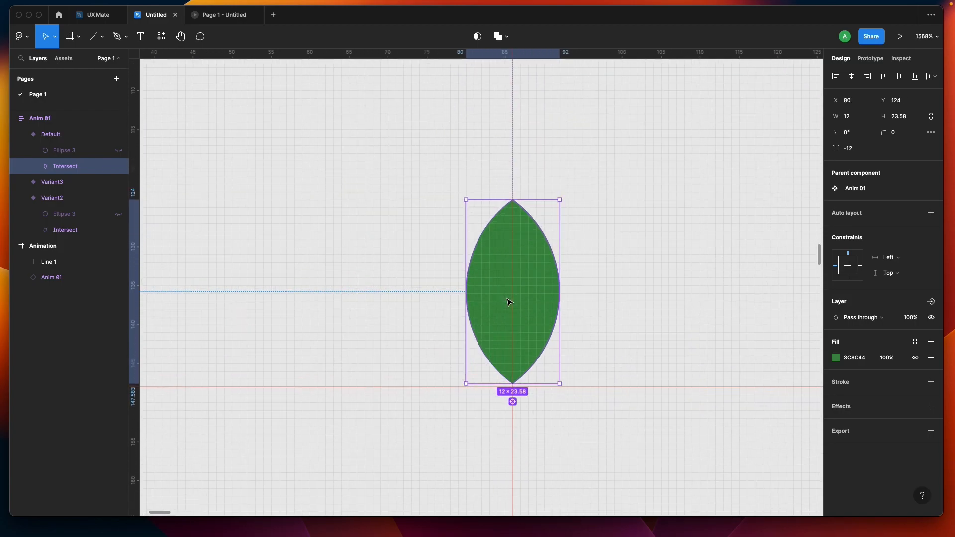
Step: Lower the small Default leaf to Y 125 so its bottom tip meets the horizontal guide
{"action": "scroll", "coordinate": [549, 391], "scroll_direction": "up", "scroll_amount": 1}
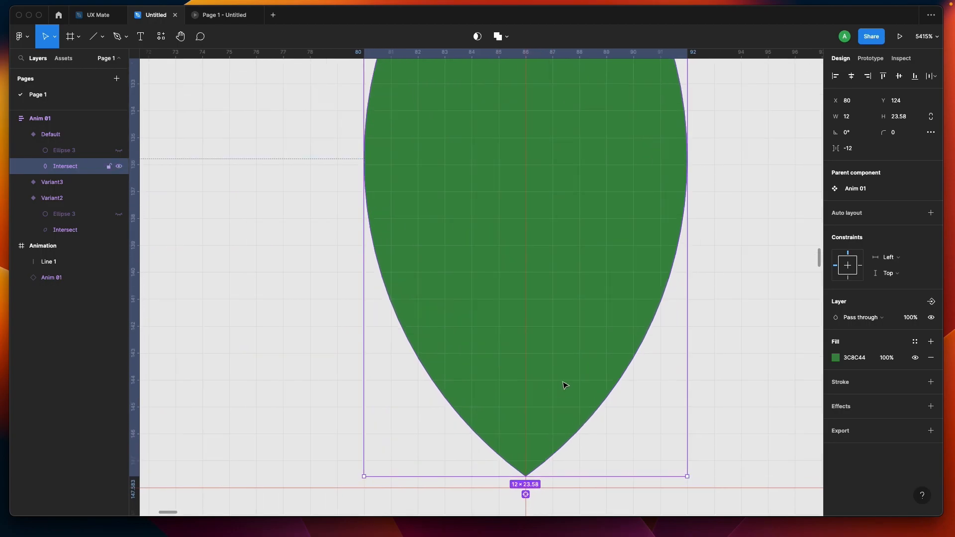
{"action": "left_click_drag", "start_coordinate": [562, 381], "coordinate": [564, 396]}
{"action": "scroll", "coordinate": [564, 399], "scroll_direction": "down", "scroll_amount": 15}
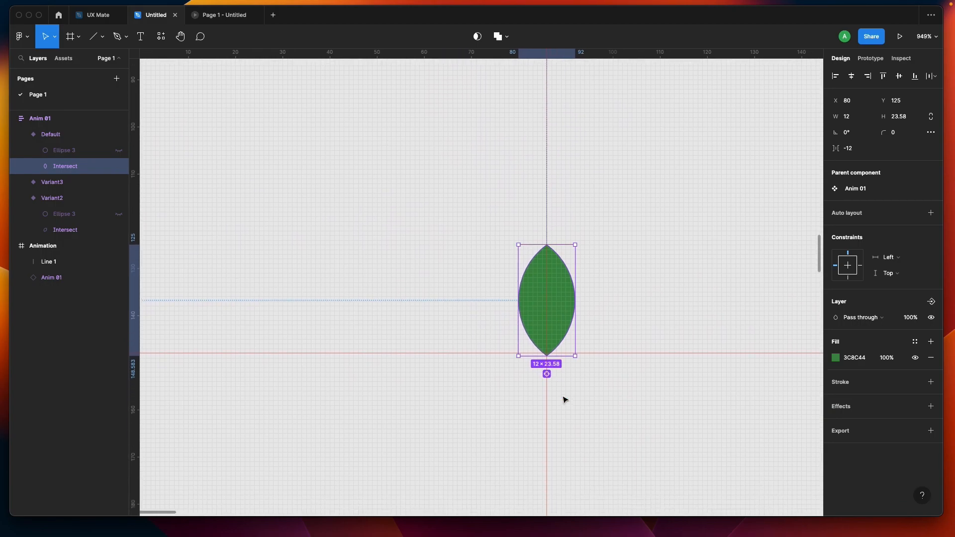
{"action": "scroll", "coordinate": [564, 400], "scroll_direction": "down", "scroll_amount": 2}
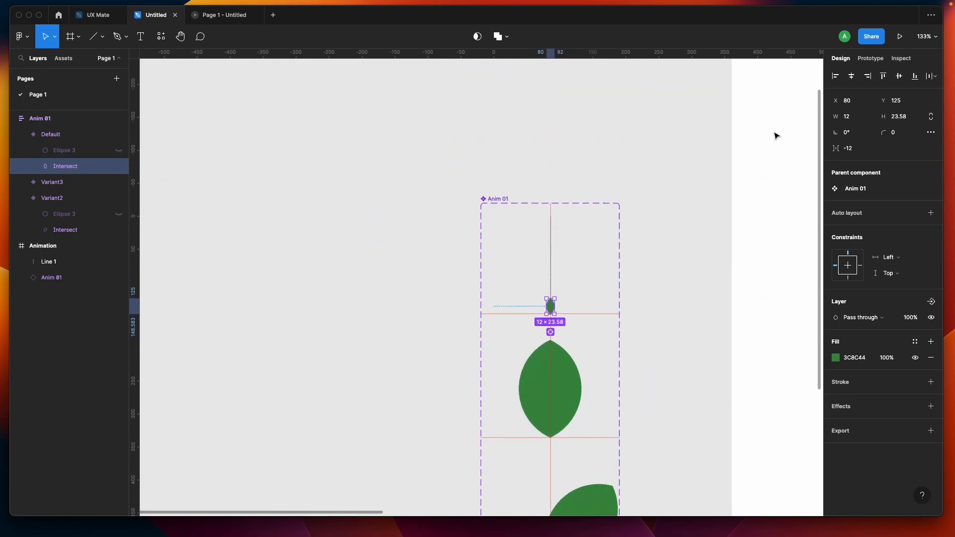
Step: Examine the variant layers Default, Variant3 and Variant2 in contrast to the Intersect leaf shape inside Default
{"action": "left_click", "coordinate": [578, 281]}
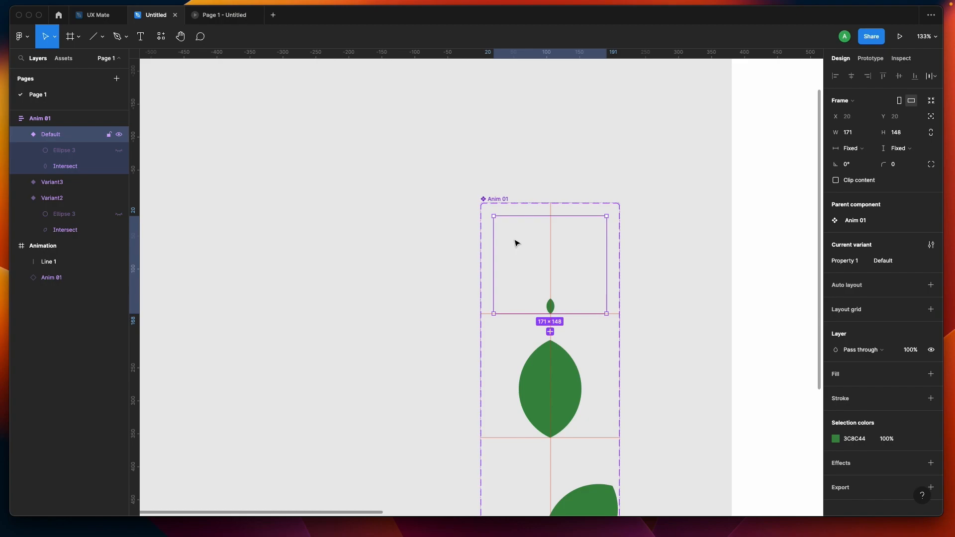
{"action": "left_click", "coordinate": [65, 166]}
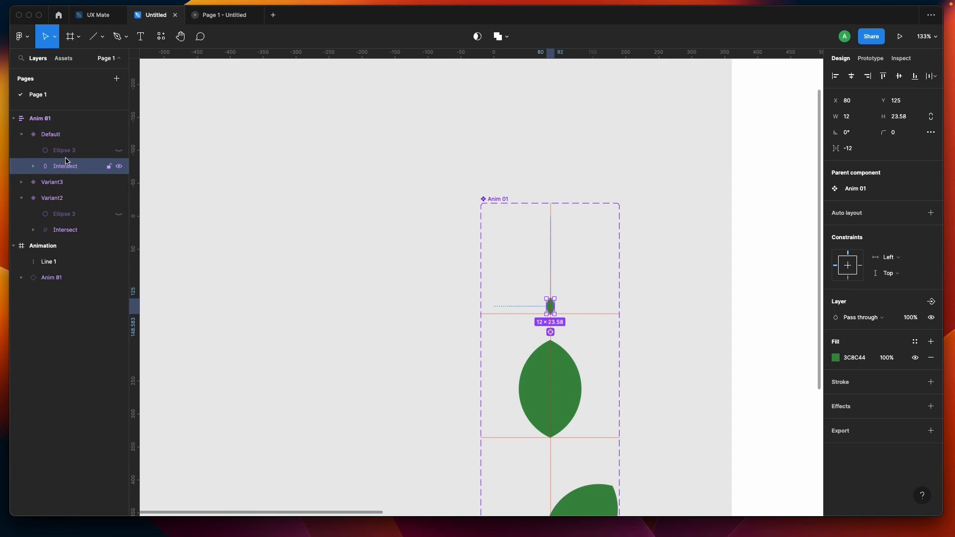
{"action": "left_click", "coordinate": [52, 135]}
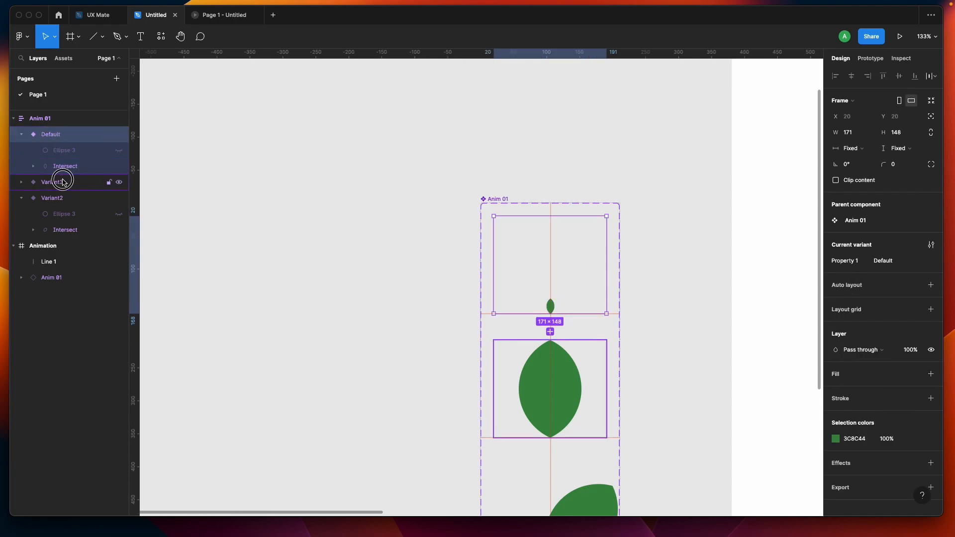
{"action": "left_click", "coordinate": [63, 181]}
{"action": "left_click", "coordinate": [62, 199]}
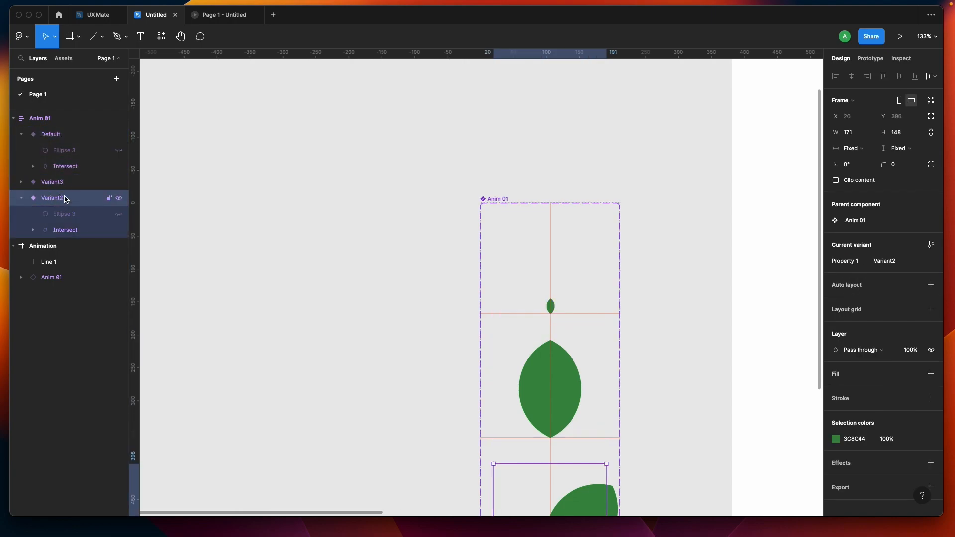
{"action": "left_click", "coordinate": [67, 167]}
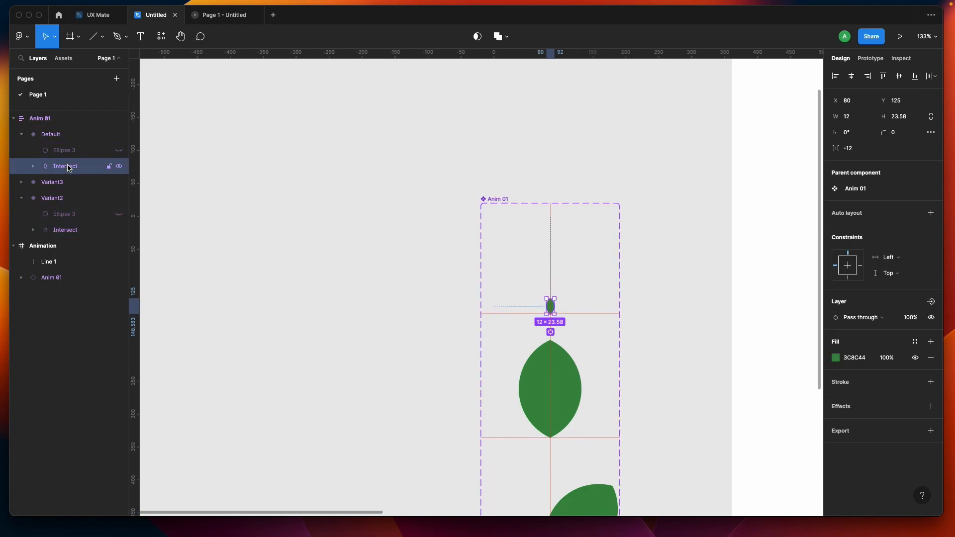
Step: Create a prototype connection from the Default variant frame to Variant3
{"action": "left_click", "coordinate": [505, 284]}
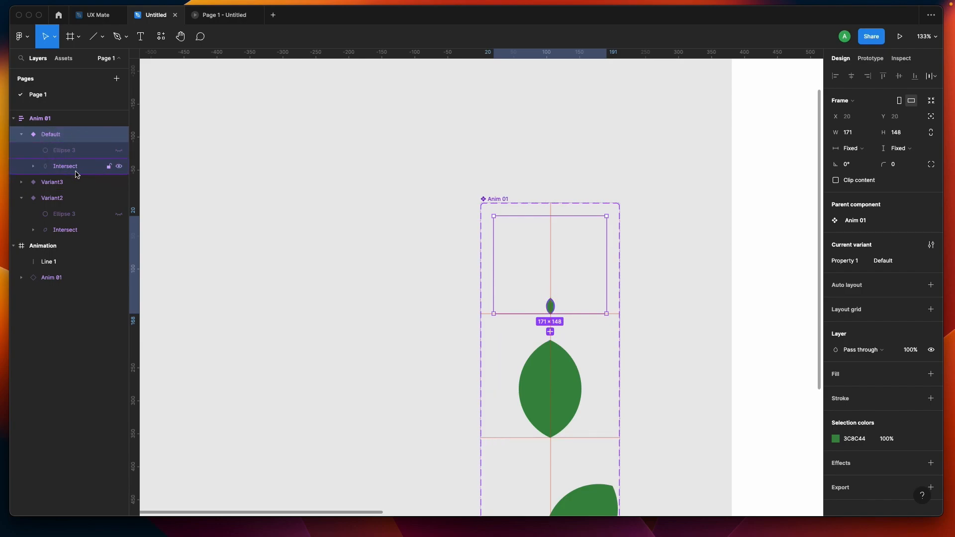
{"action": "left_click", "coordinate": [876, 60]}
{"action": "scroll", "coordinate": [580, 279], "scroll_direction": "down", "scroll_amount": 5}
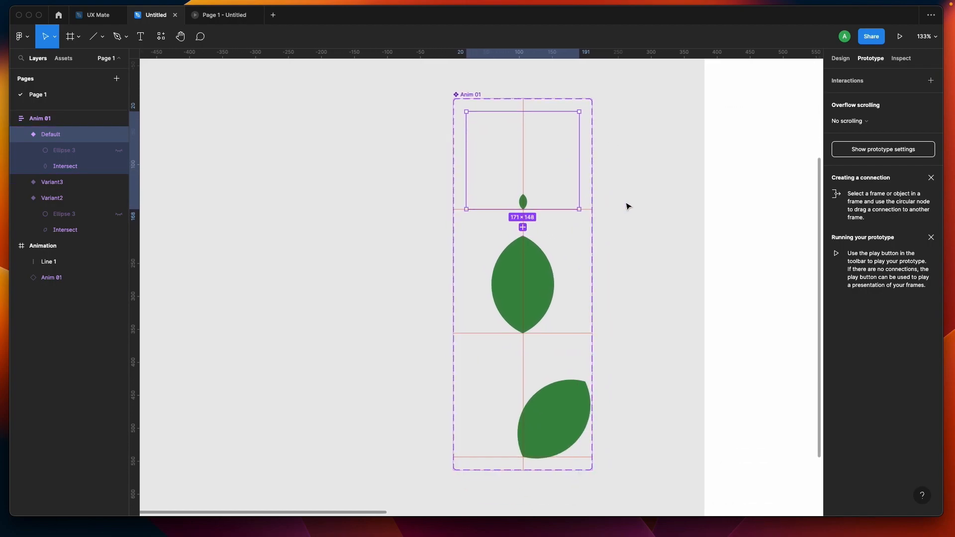
{"action": "scroll", "coordinate": [626, 206], "scroll_direction": "down", "scroll_amount": 3}
{"action": "left_click_drag", "start_coordinate": [562, 135], "coordinate": [546, 265]}
{"action": "scroll", "coordinate": [545, 266], "scroll_direction": "right", "scroll_amount": 2}
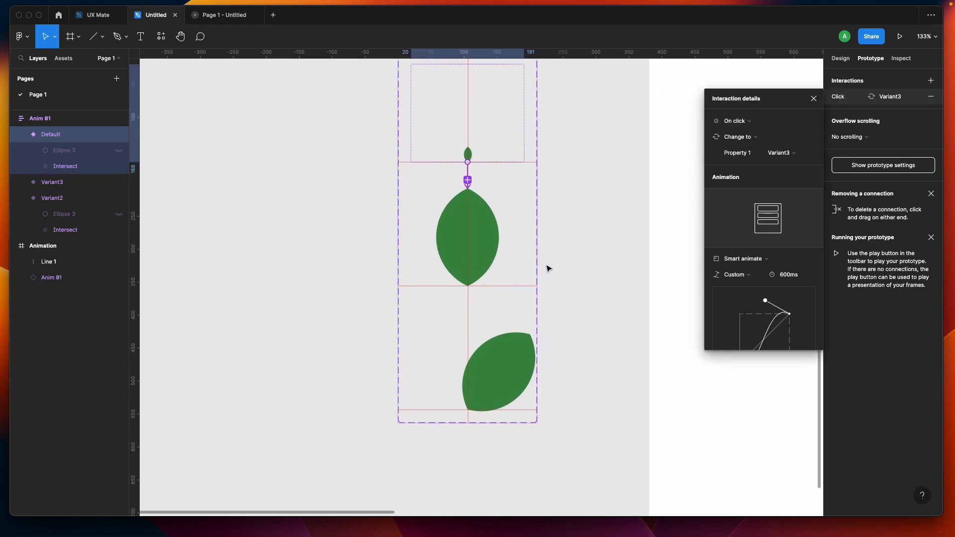
Step: Set the Default-to-Variant3 interaction to trigger After delay with 800ms
{"action": "left_click", "coordinate": [736, 121]}
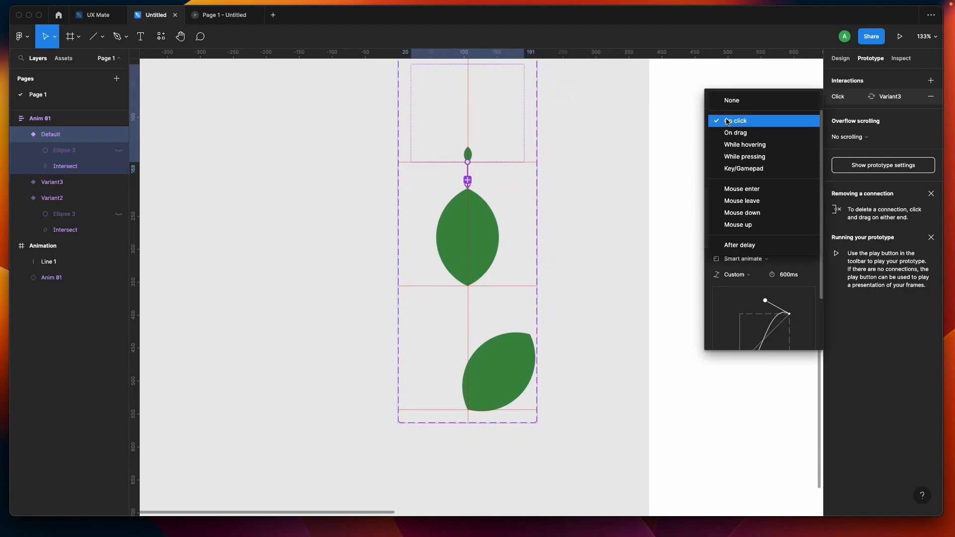
{"action": "left_click", "coordinate": [761, 245]}
{"action": "left_click", "coordinate": [798, 125]}
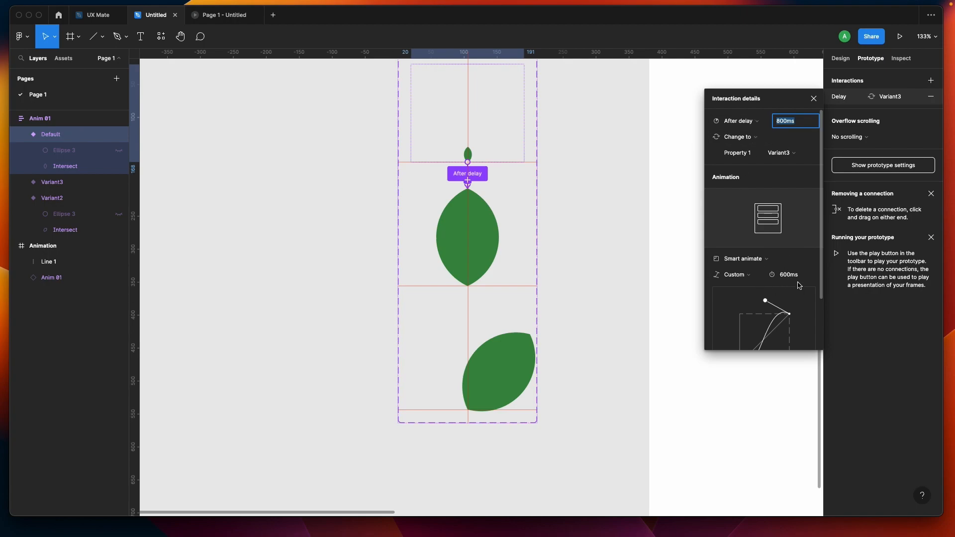
{"action": "scroll", "coordinate": [730, 287], "scroll_direction": "down", "scroll_amount": 3}
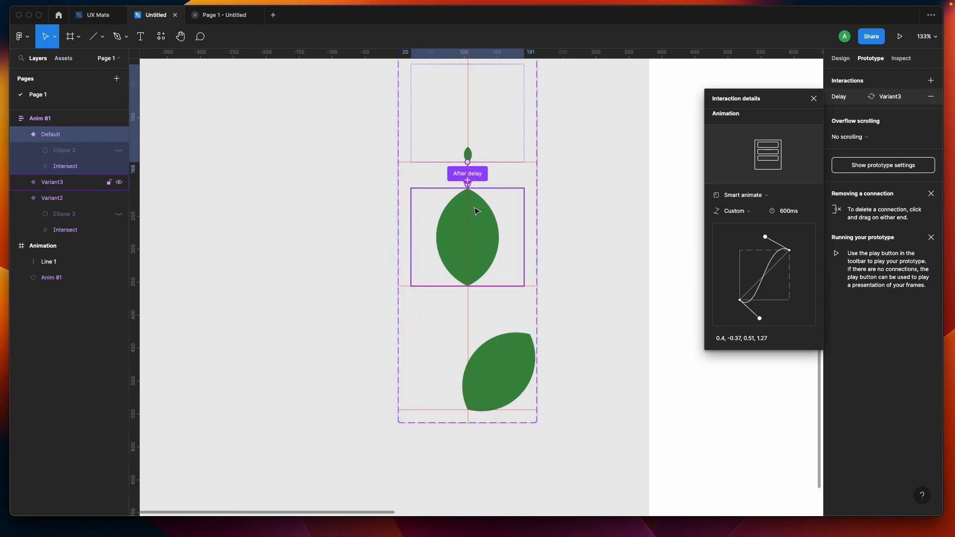
Step: Connect Variant3 to Variant2 and set the interaction to trigger After delay with 200ms
{"action": "left_click", "coordinate": [499, 217]}
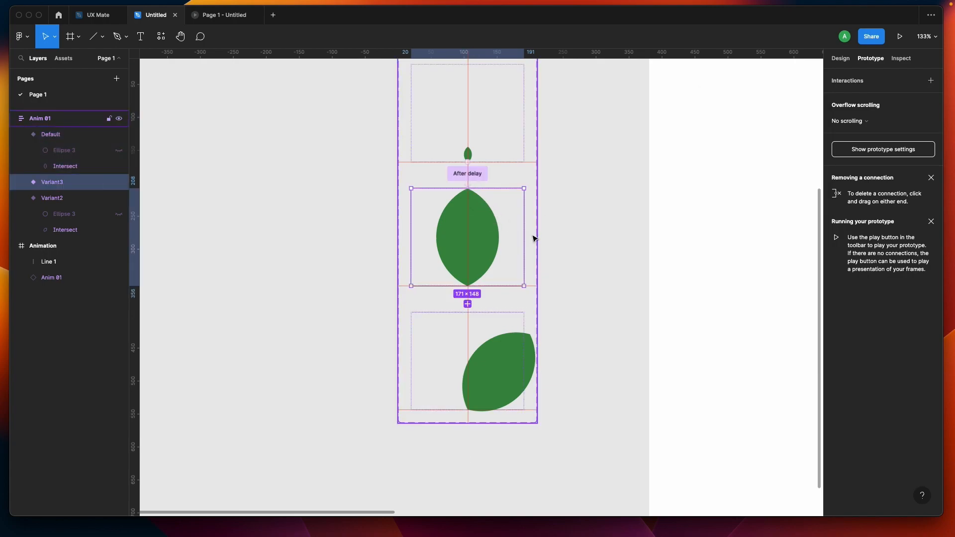
{"action": "left_click_drag", "start_coordinate": [523, 237], "coordinate": [506, 353]}
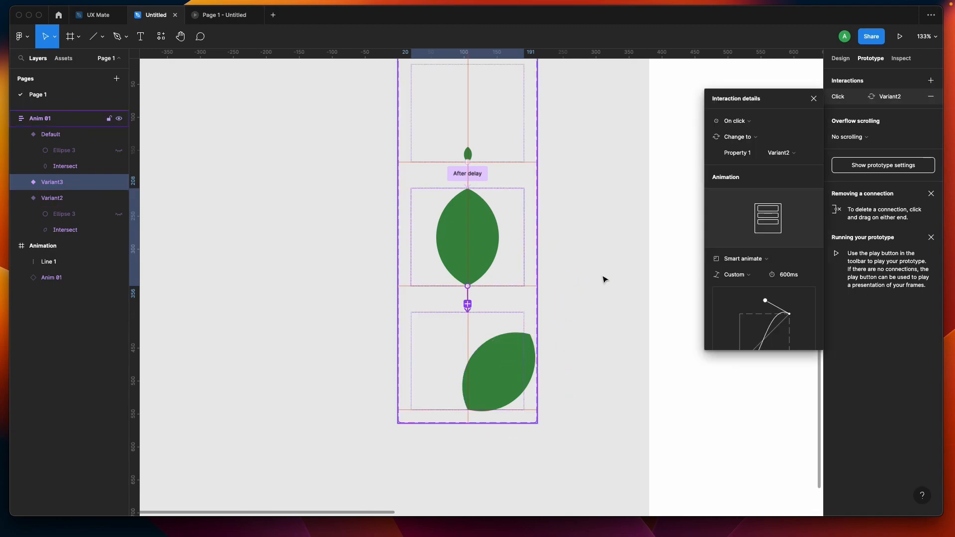
{"action": "left_click", "coordinate": [739, 124]}
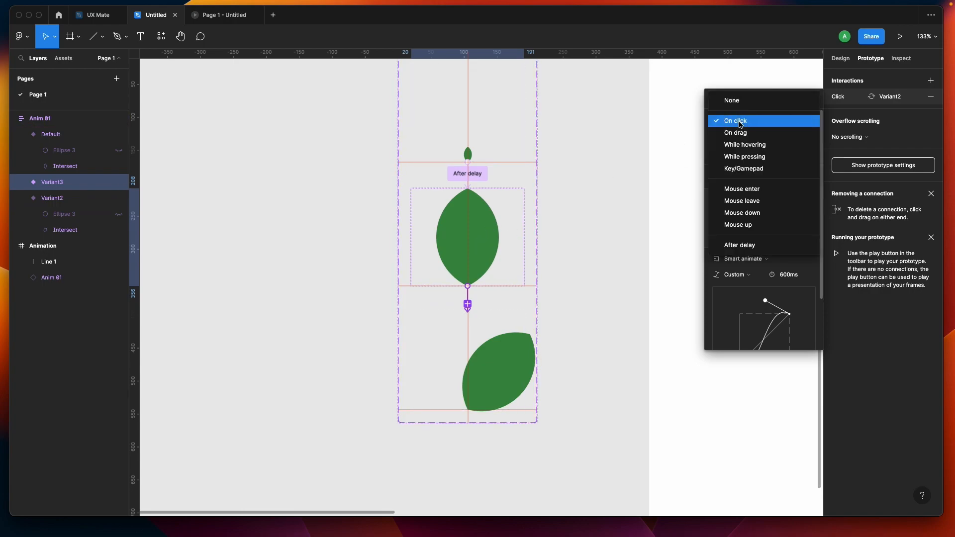
{"action": "left_click", "coordinate": [739, 245]}
{"action": "left_click", "coordinate": [797, 128]}
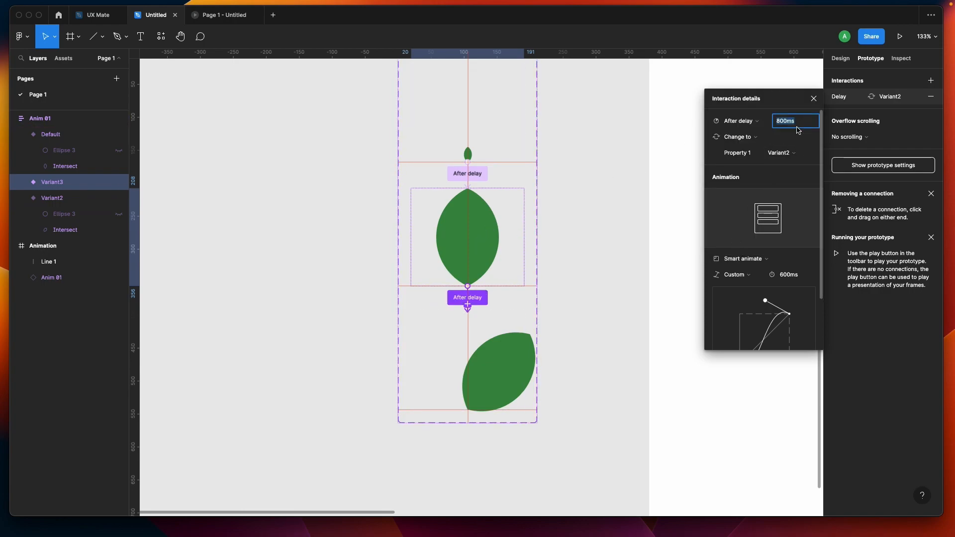
{"action": "type", "text": "200"}
{"action": "key", "text": "Return"}
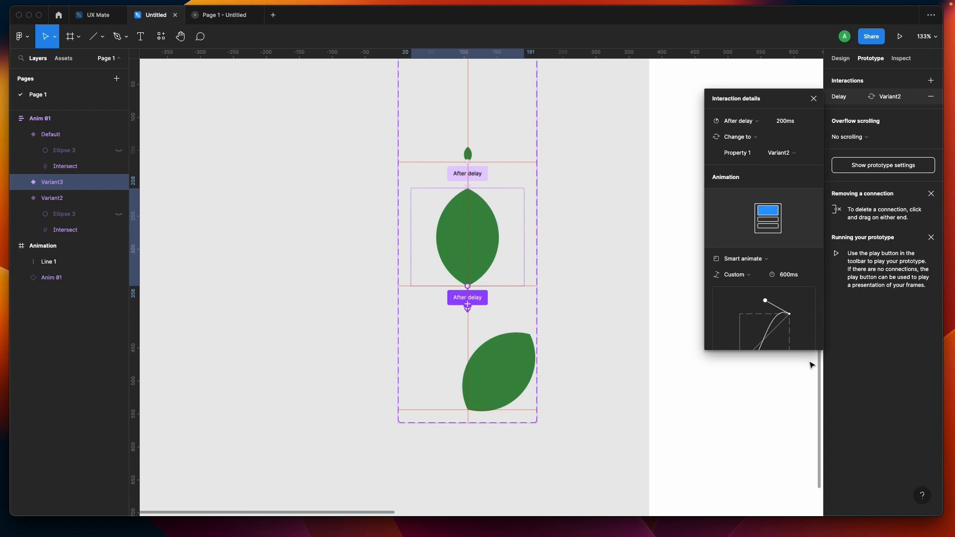
{"action": "left_click", "coordinate": [614, 318]}
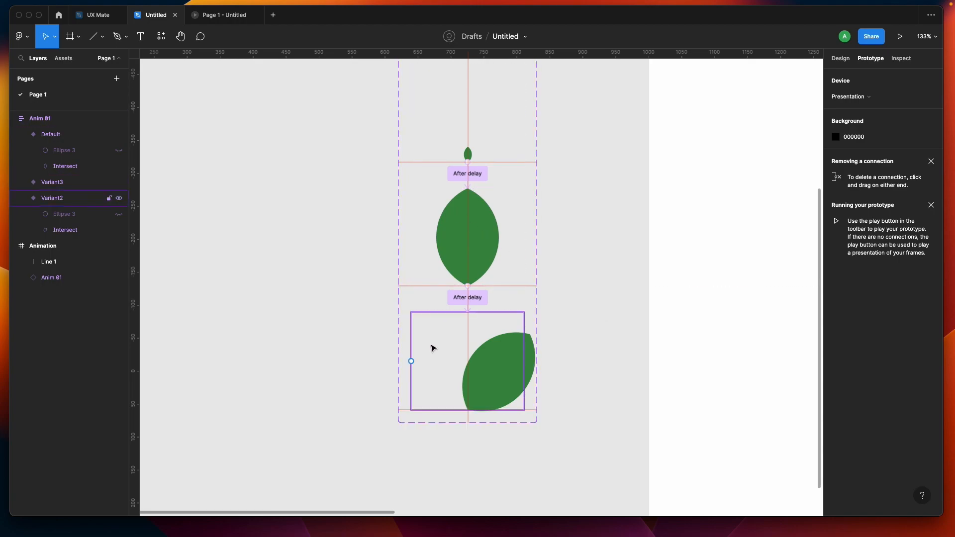
Step: Switch to the prototype preview to watch the leaf animation on the Animation frame
{"action": "left_click", "coordinate": [214, 16]}
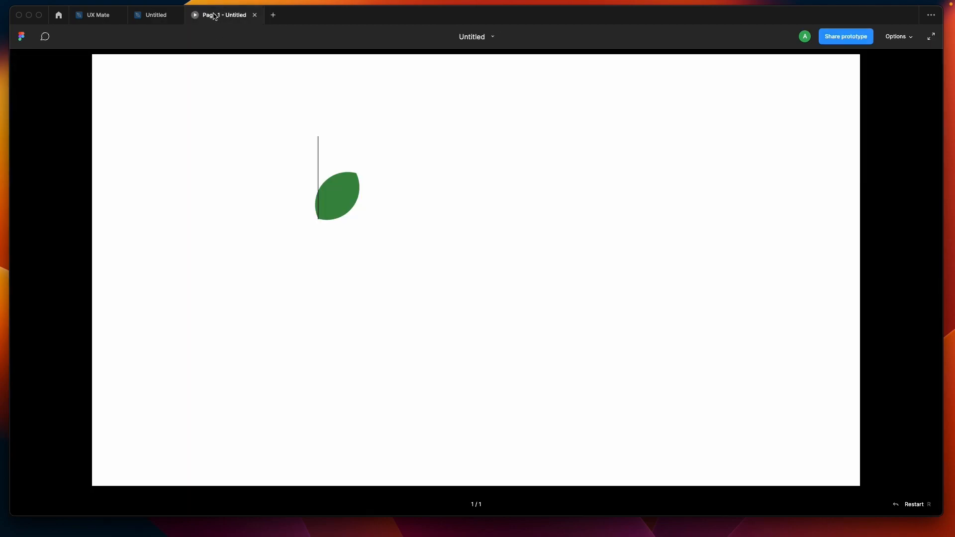